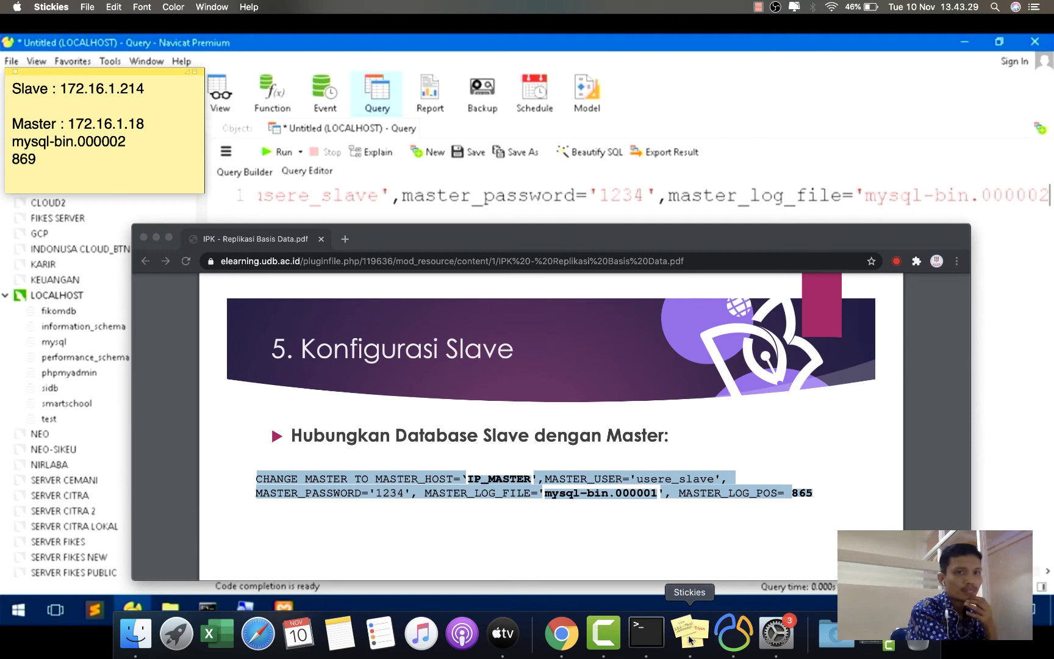
# - Fix the 'masger' typo, add master_log_pos=869, and beautify the CHANGE MASTER statement
pyautogui.write("'")
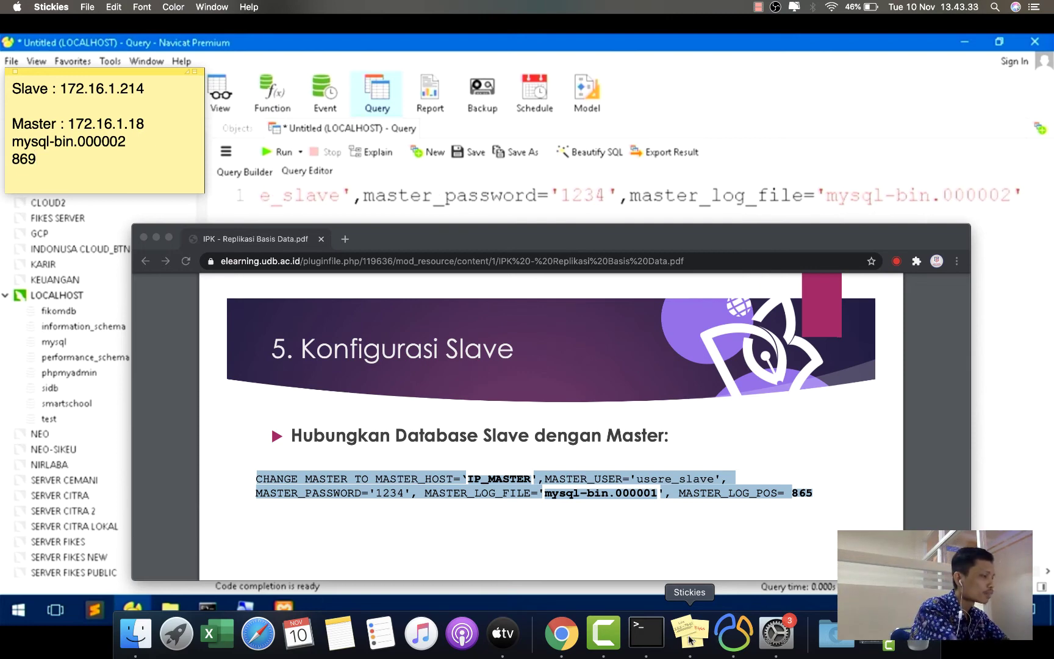
pyautogui.write(',masger')
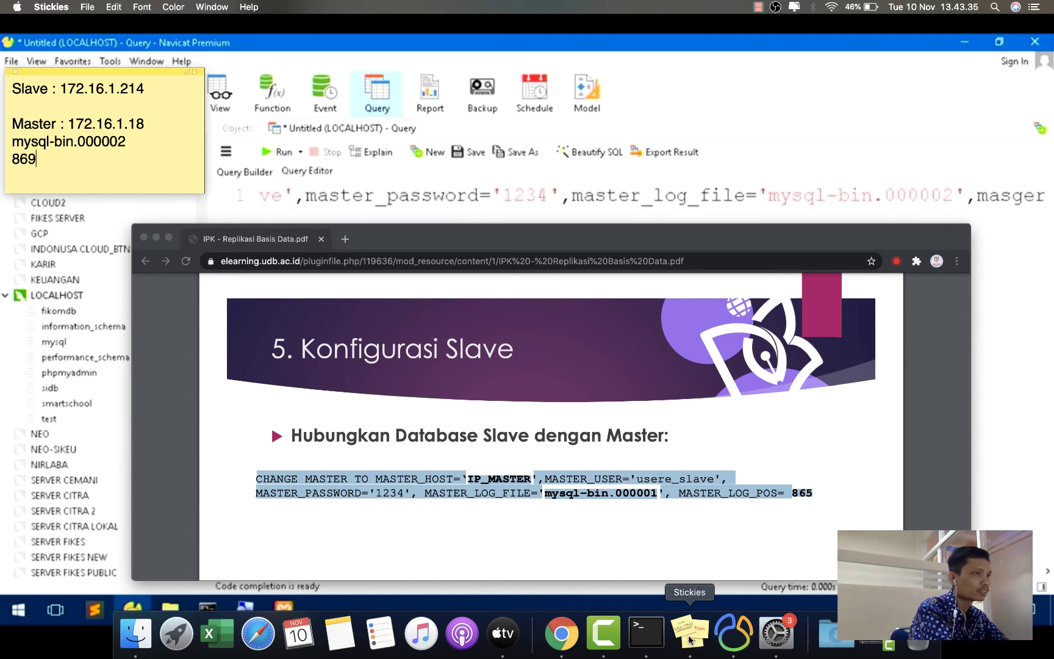
pyautogui.press('BackSpace')
pyautogui.press('BackSpace')
pyautogui.press('BackSpace')
pyautogui.write('ter')
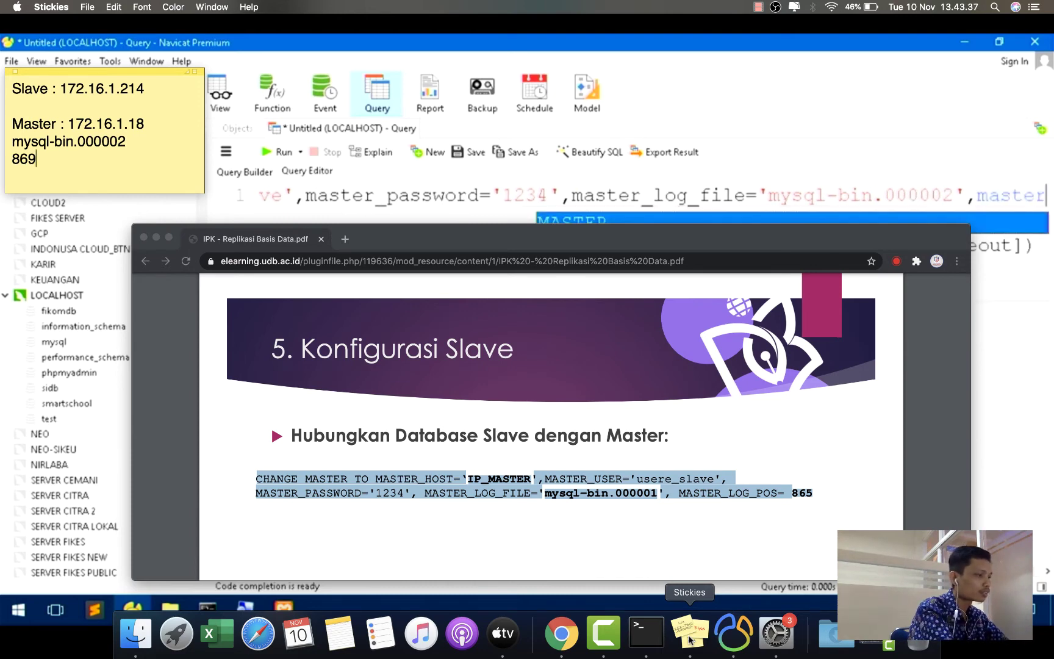
pyautogui.write('_log')
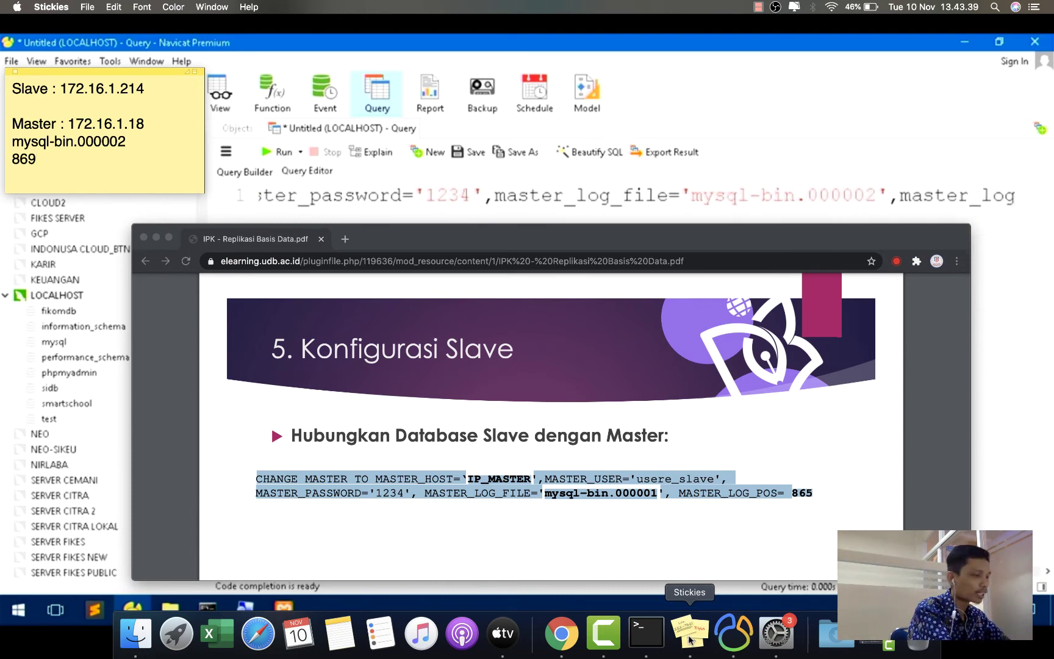
pyautogui.write('_pos')
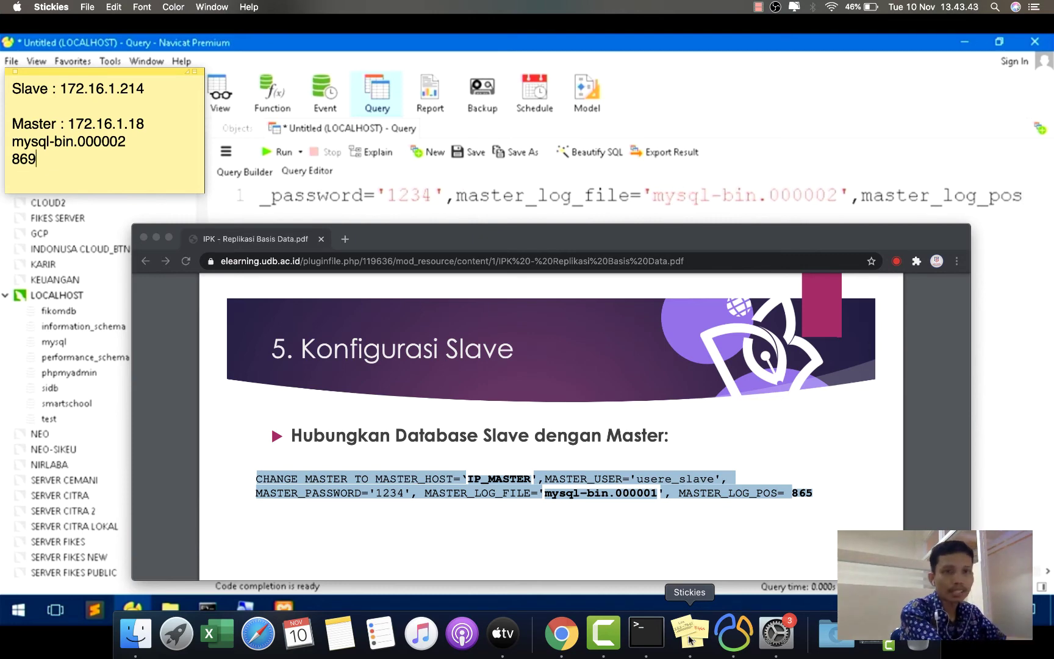
pyautogui.write('=')
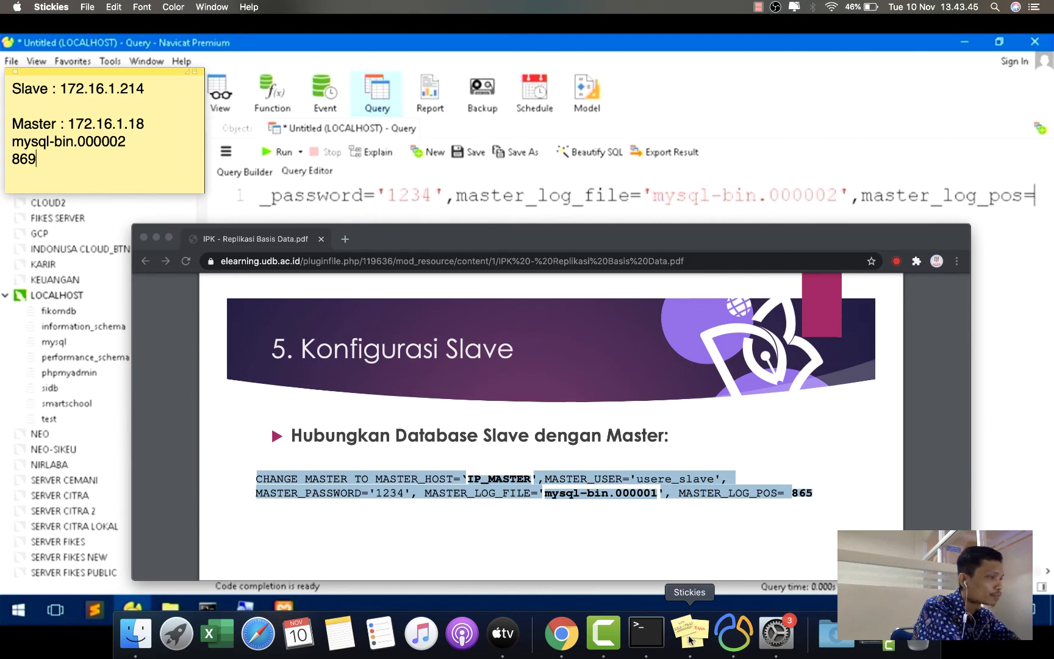
pyautogui.write('869')
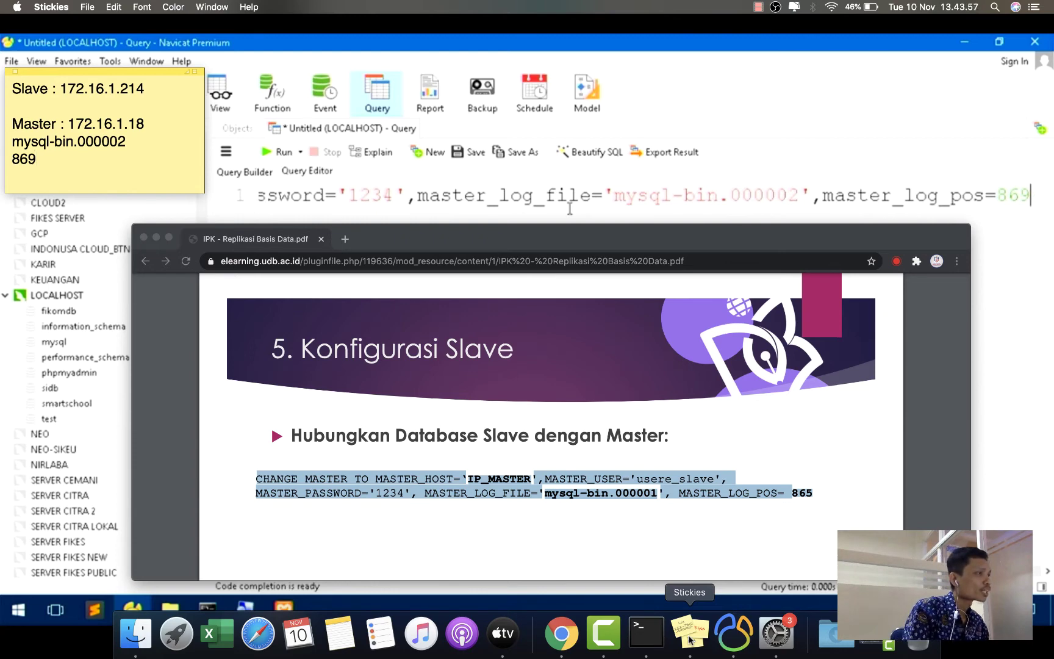
pyautogui.click(593, 156)
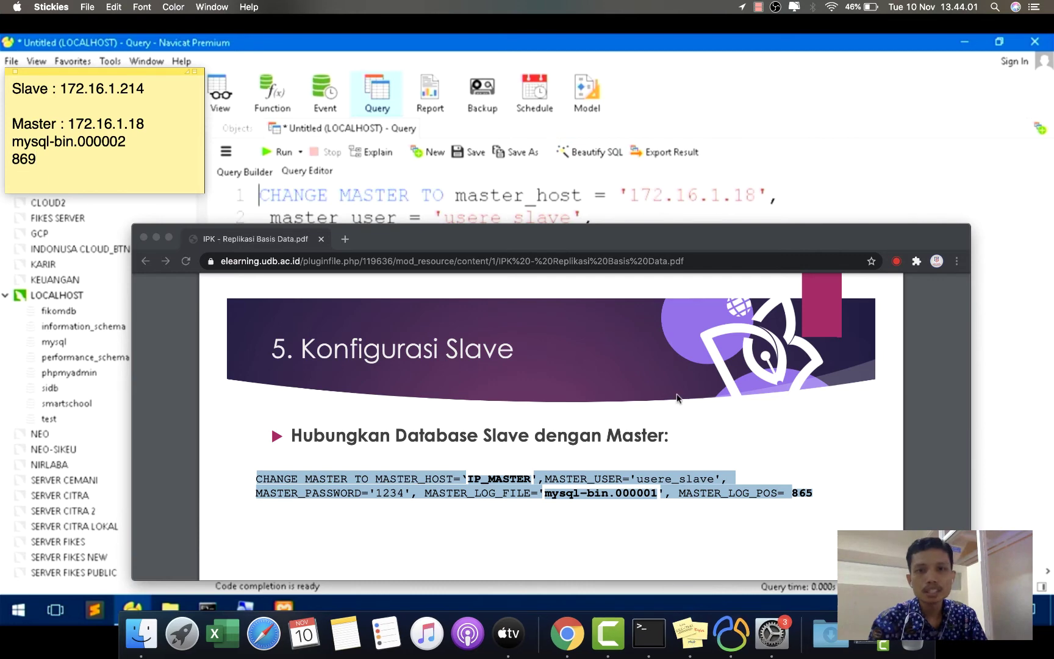
pyautogui.moveTo(629, 243); pyautogui.dragTo(631, 369)
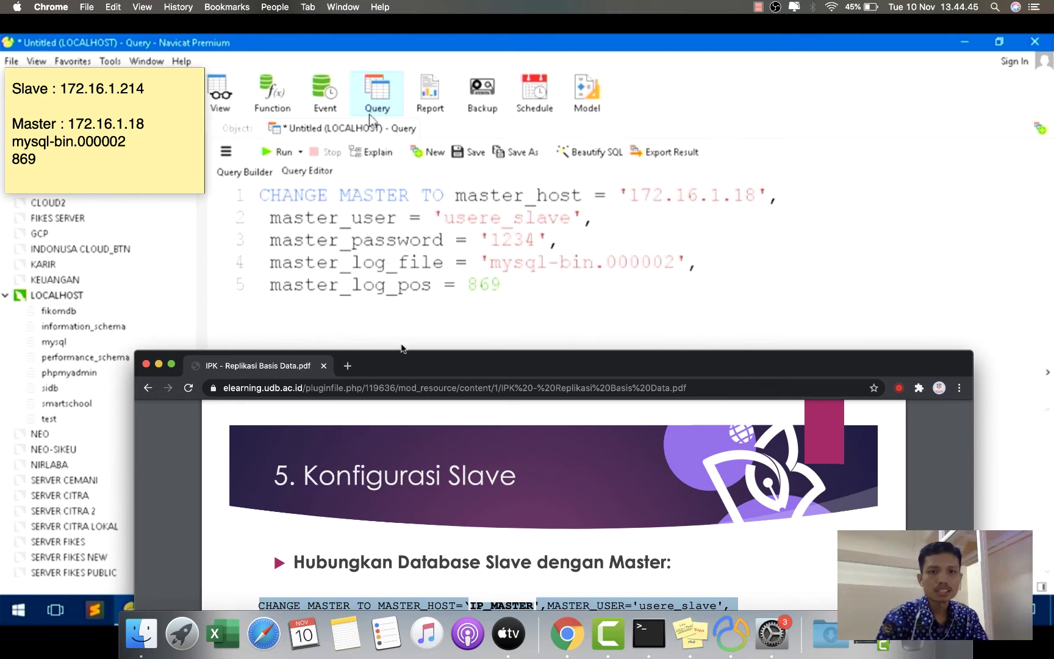
# - Run 'stop slave;' in a new query
pyautogui.click(158, 364)
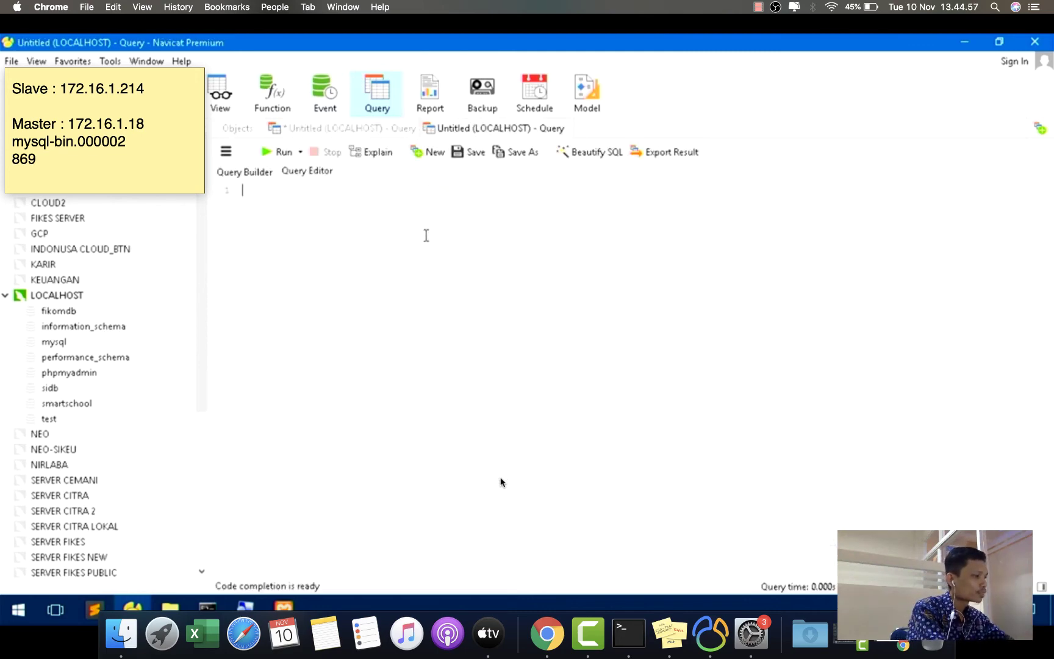
pyautogui.write('stop ')
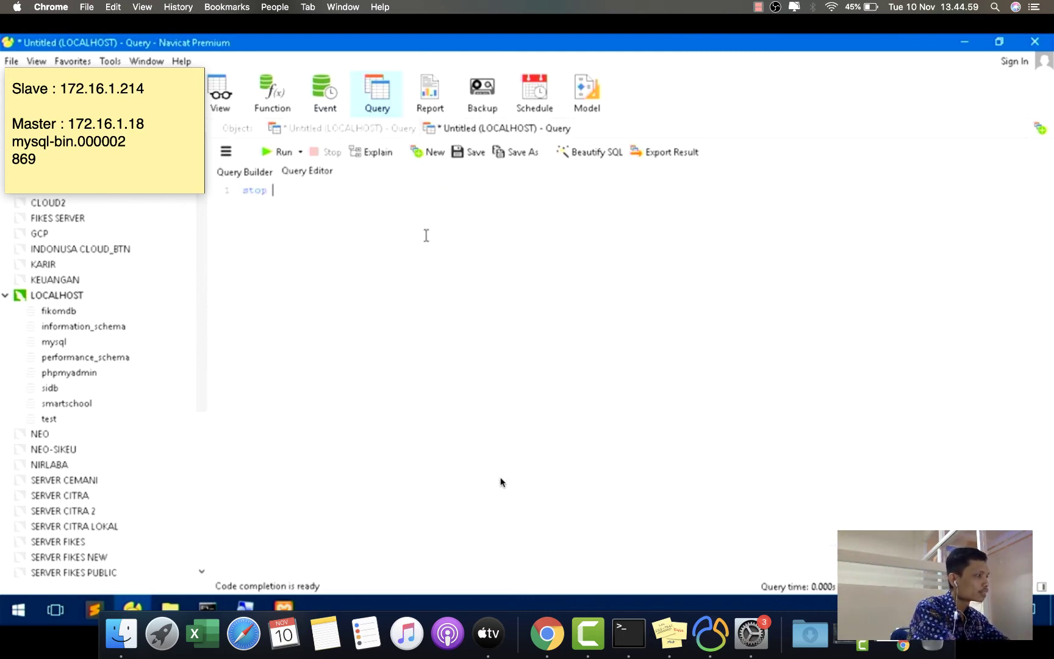
pyautogui.write('slave;')
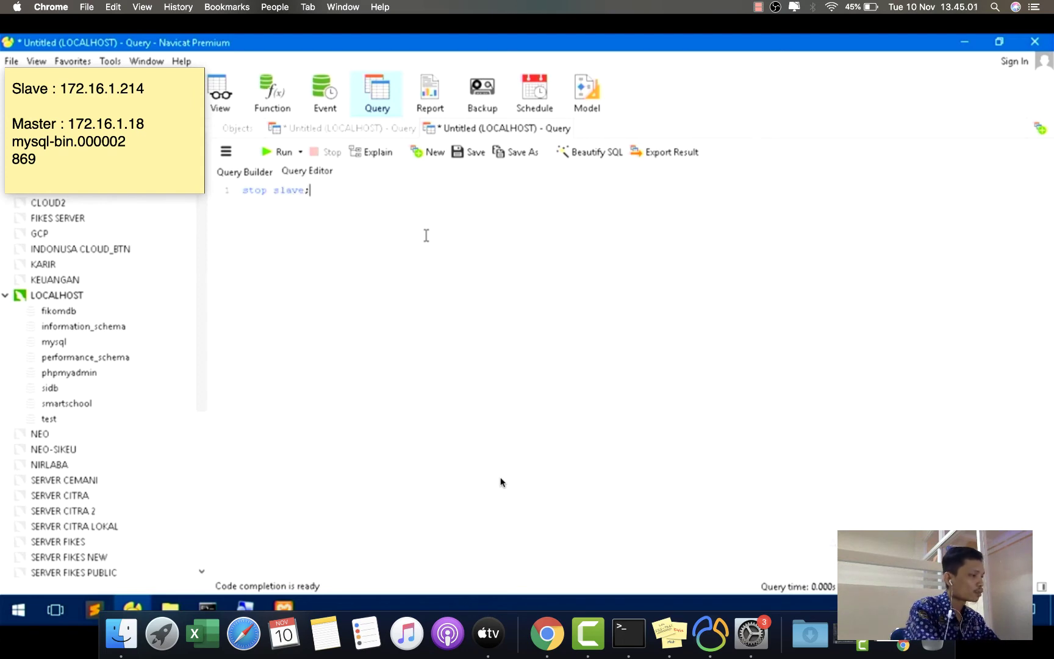
pyautogui.scroll(8, 500, 482)
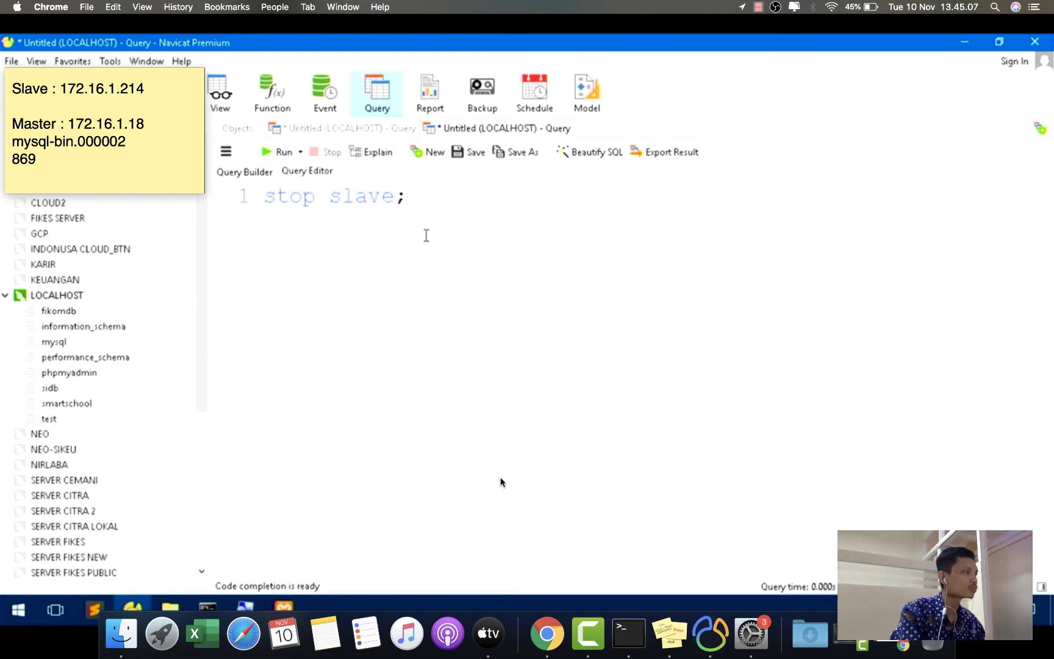
pyautogui.click(282, 152)
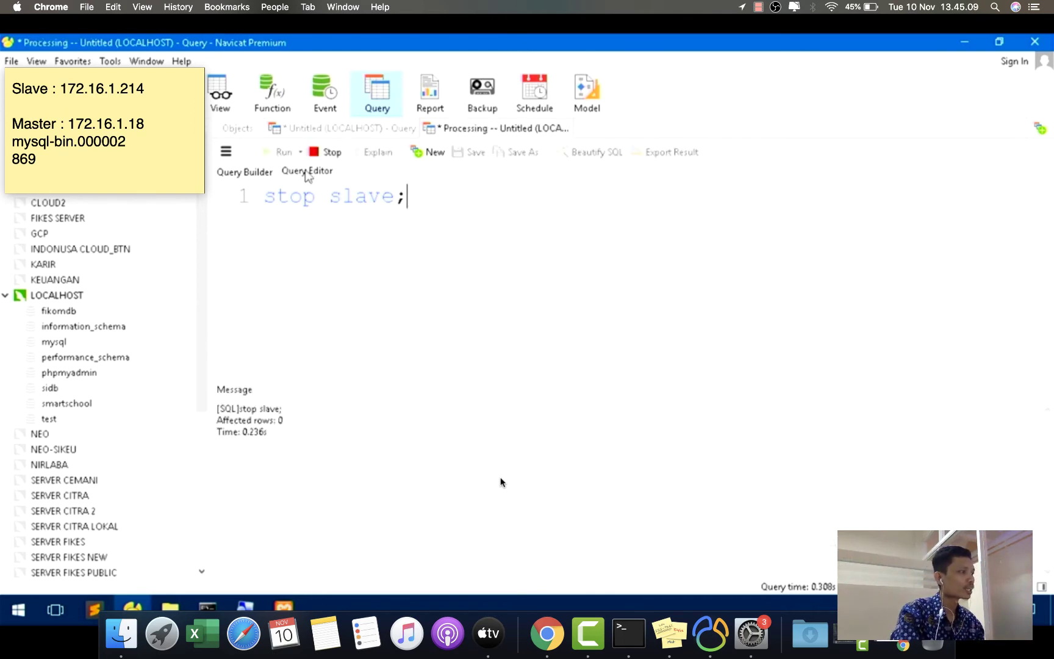
# - Rerun the CHANGE MASTER statement in the first query tab, now returning 0 affected rows
pyautogui.hotkey('ctrl', 'Tab')
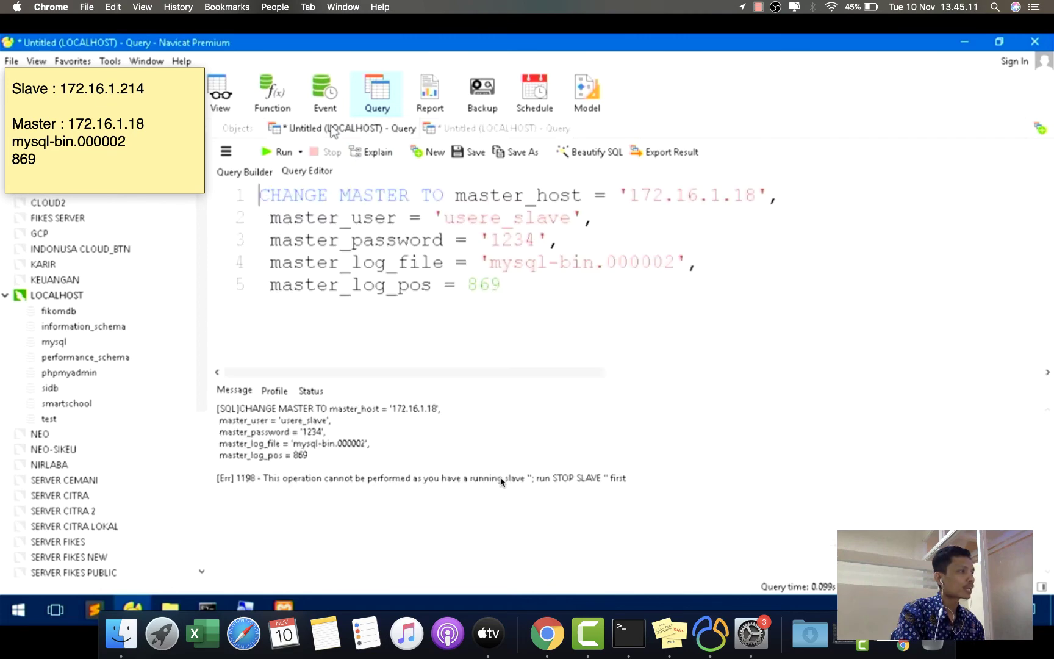
pyautogui.click(272, 155)
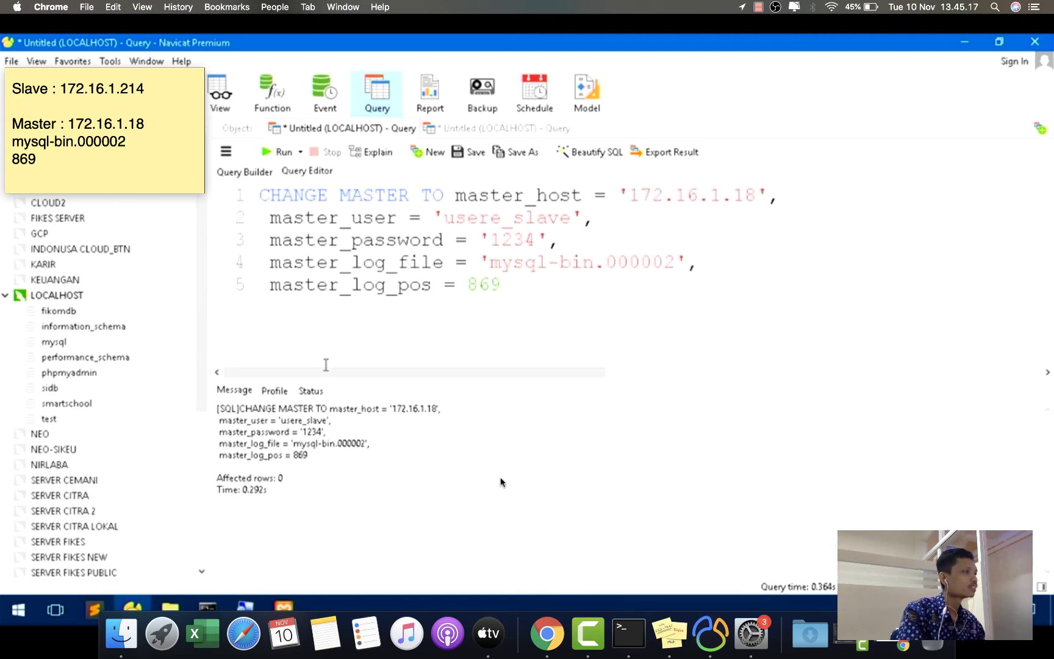
pyautogui.click(553, 634)
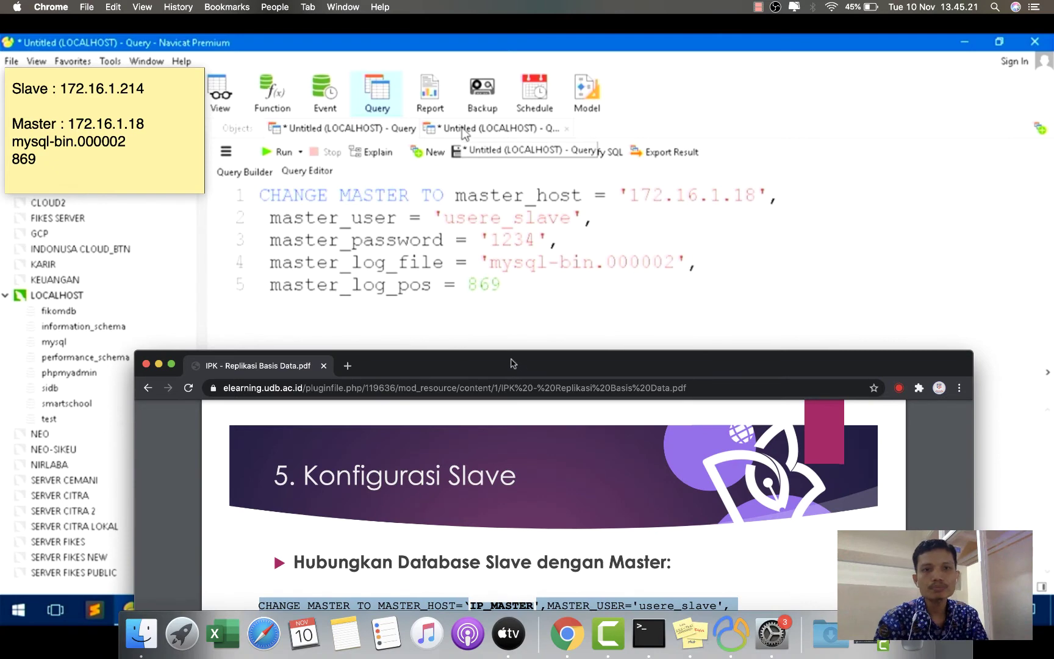
# - Scroll the Chrome PDF guide to page 24 with the START SLAVE and SHOW SLAVE STATUS commands
pyautogui.moveTo(511, 363); pyautogui.dragTo(589, 121)
pyautogui.scroll(-5, 597, 300)
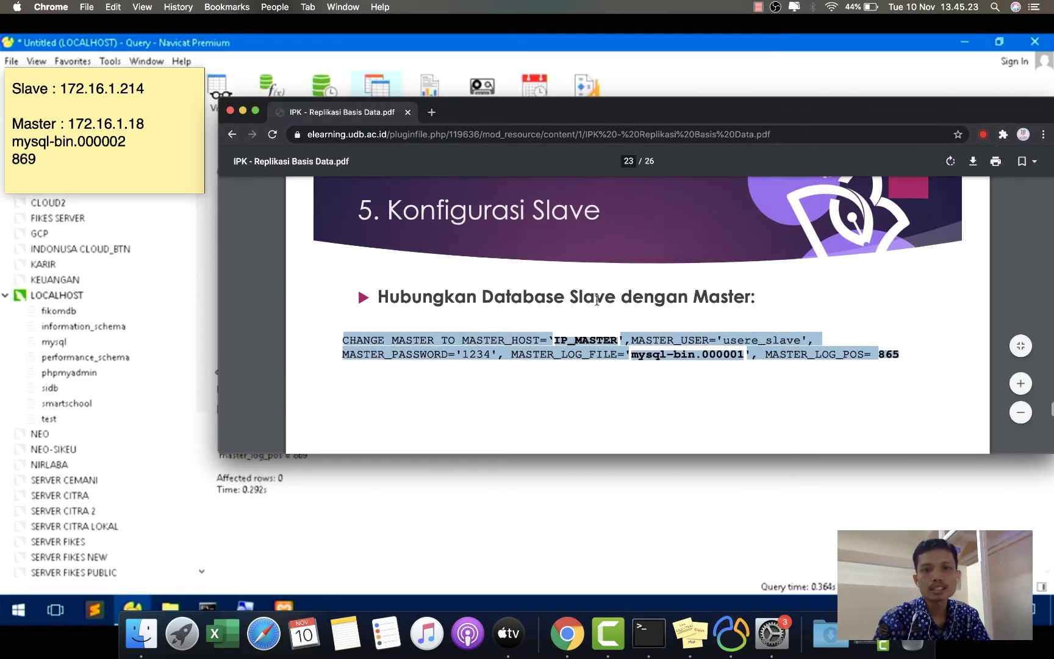
pyautogui.scroll(-3, 597, 300)
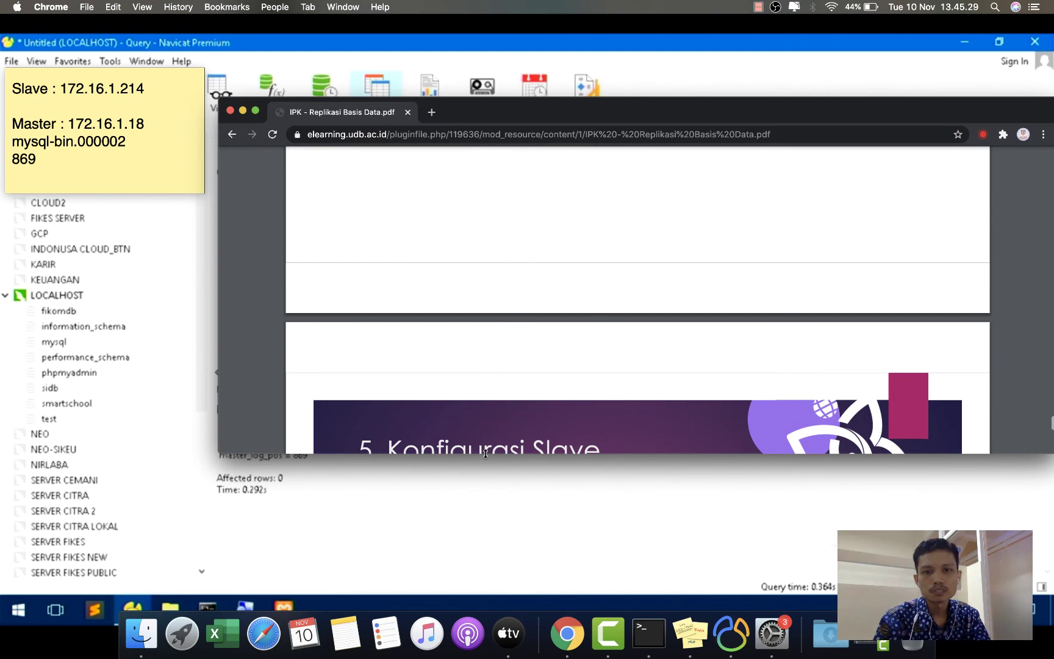
pyautogui.moveTo(485, 453); pyautogui.dragTo(495, 535)
pyautogui.scroll(-5, 495, 535)
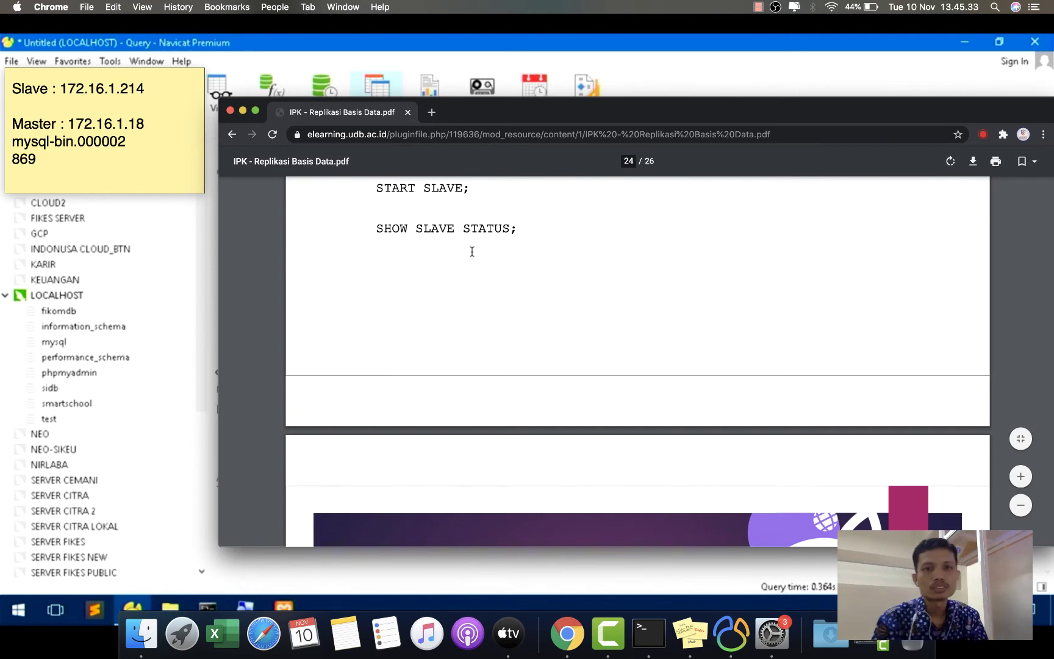
pyautogui.scroll(2, 472, 251)
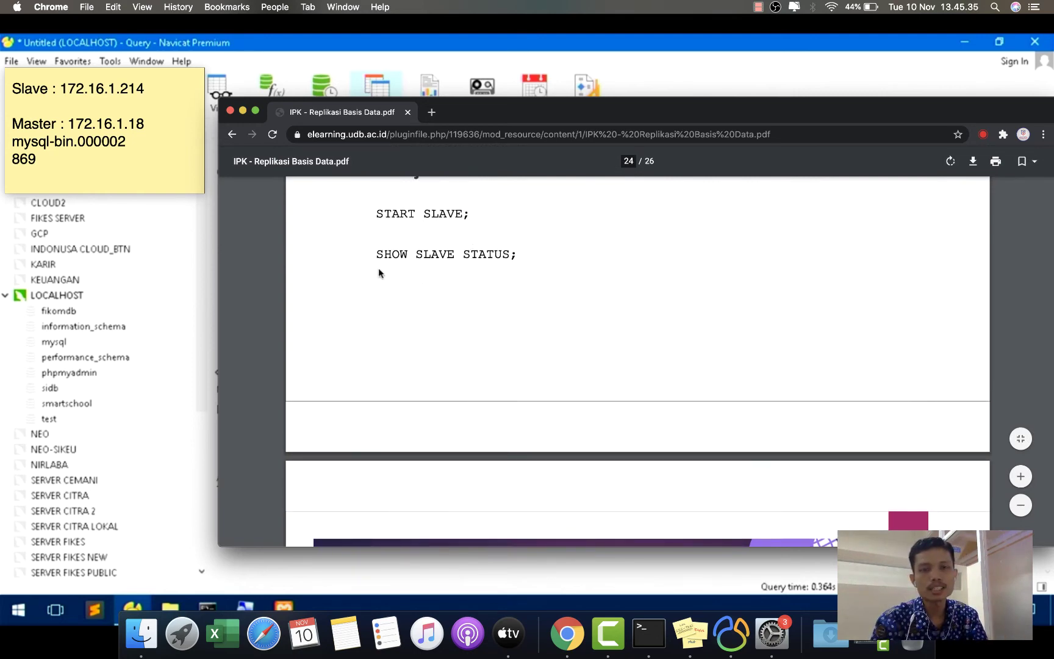
pyautogui.moveTo(578, 119); pyautogui.dragTo(579, 374)
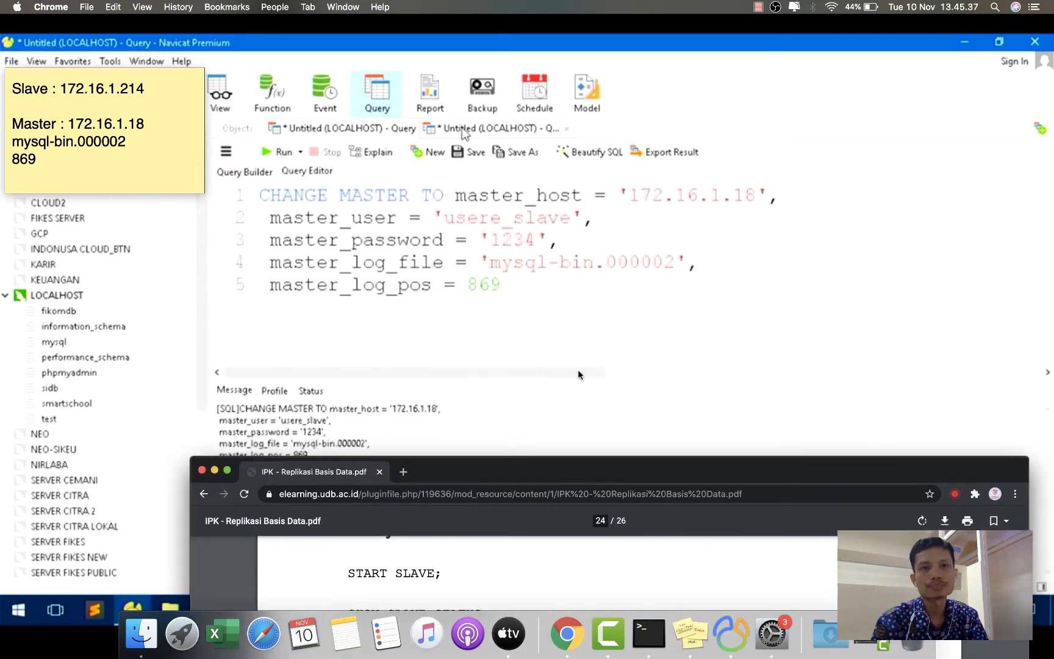
# - Change the second query to 'start slave;' plus 'show slave status;' and run it
pyautogui.moveTo(547, 478); pyautogui.dragTo(546, 451)
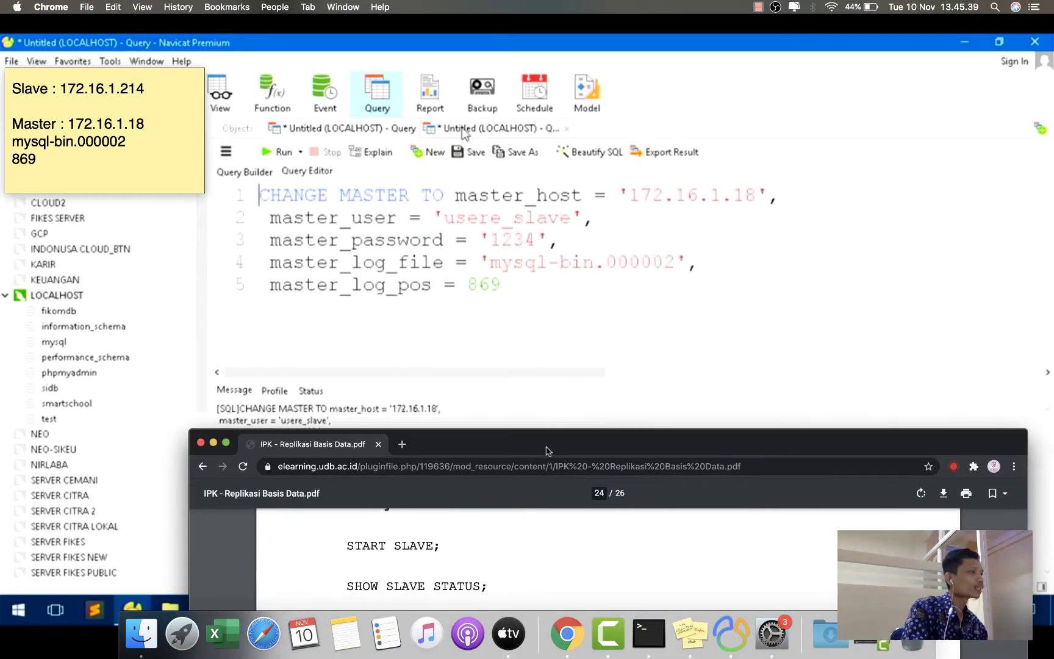
pyautogui.click(463, 129)
pyautogui.doubleClick(292, 206)
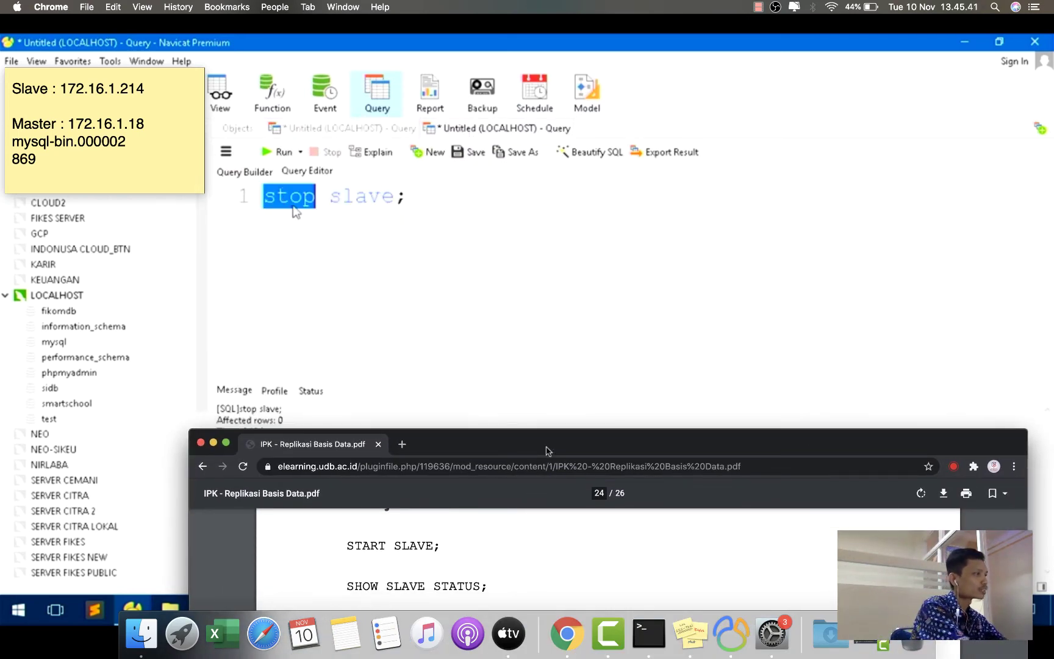
pyautogui.write('sta')
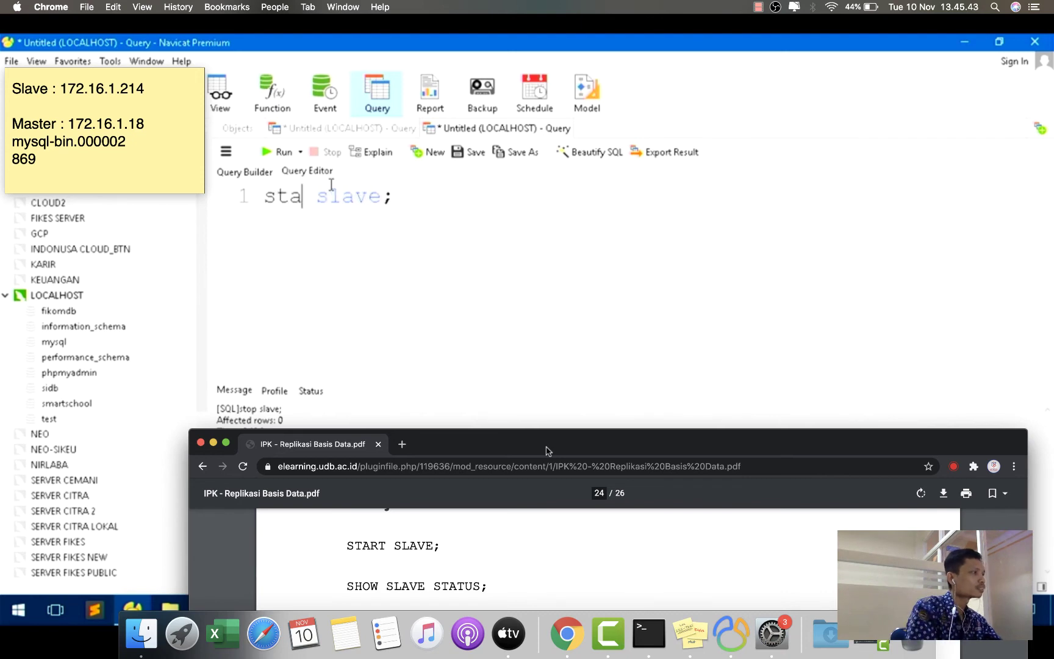
pyautogui.write('rt')
pyautogui.click(436, 197)
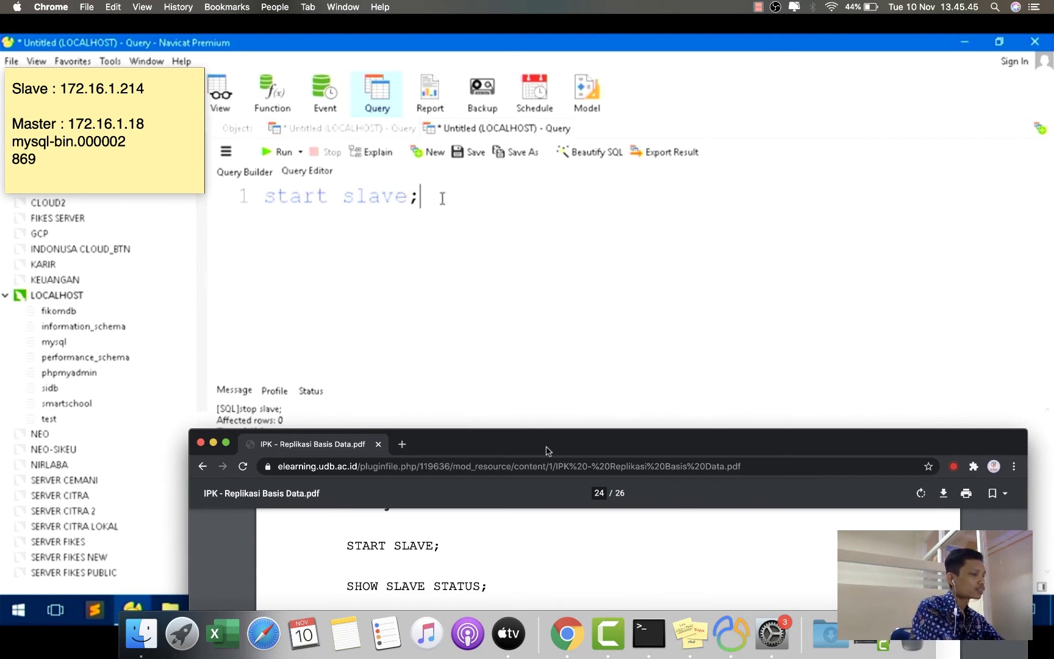
pyautogui.press('Return')
pyautogui.write('show sl')
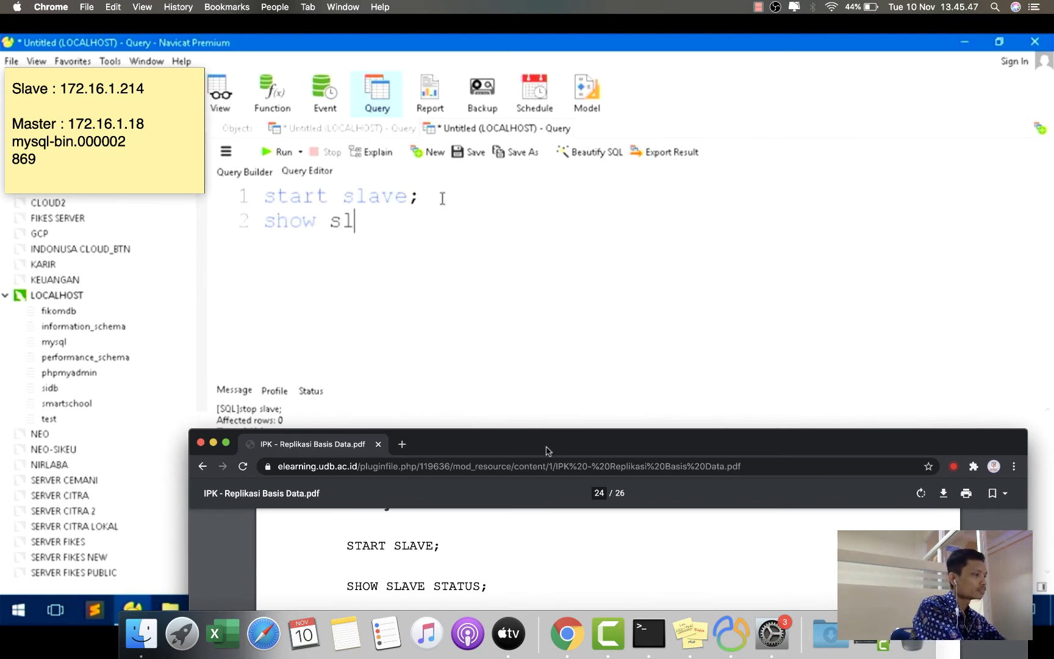
pyautogui.write('ave status;')
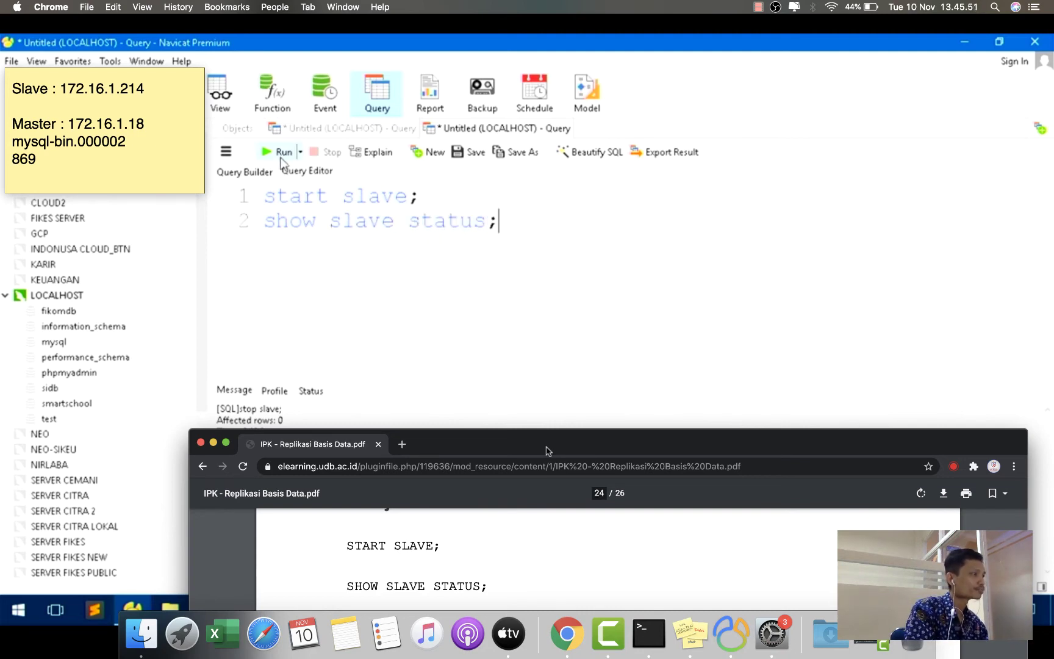
pyautogui.click(282, 151)
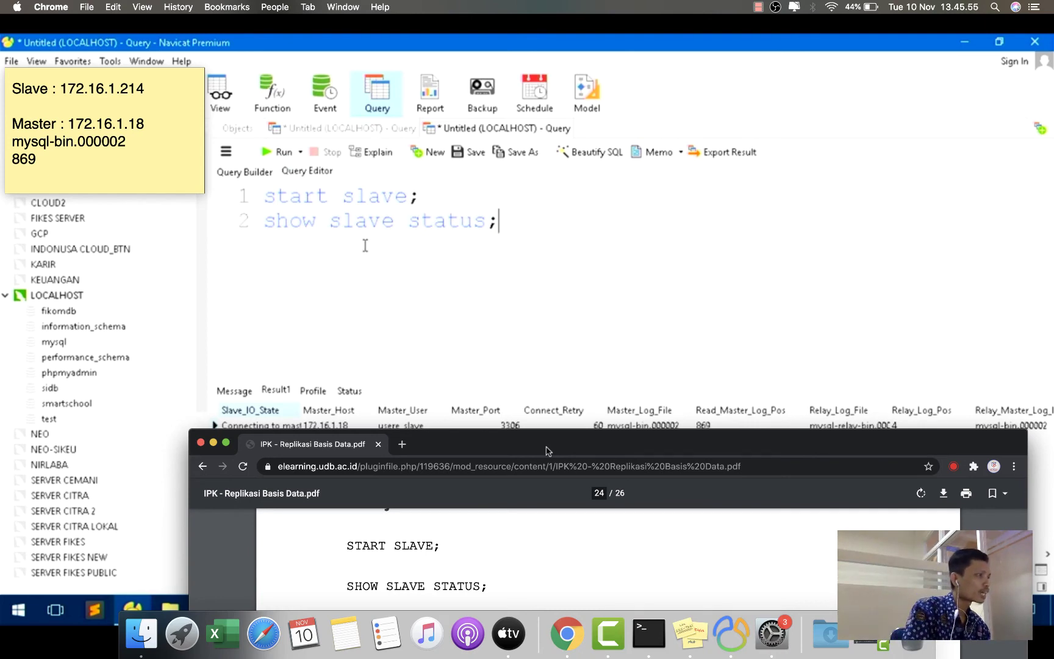
# - Widen Slave_IO_State, delete the 'start slave;' line, and run 'show slave status;' alone
pyautogui.click(300, 424)
pyautogui.moveTo(298, 410); pyautogui.dragTo(336, 413)
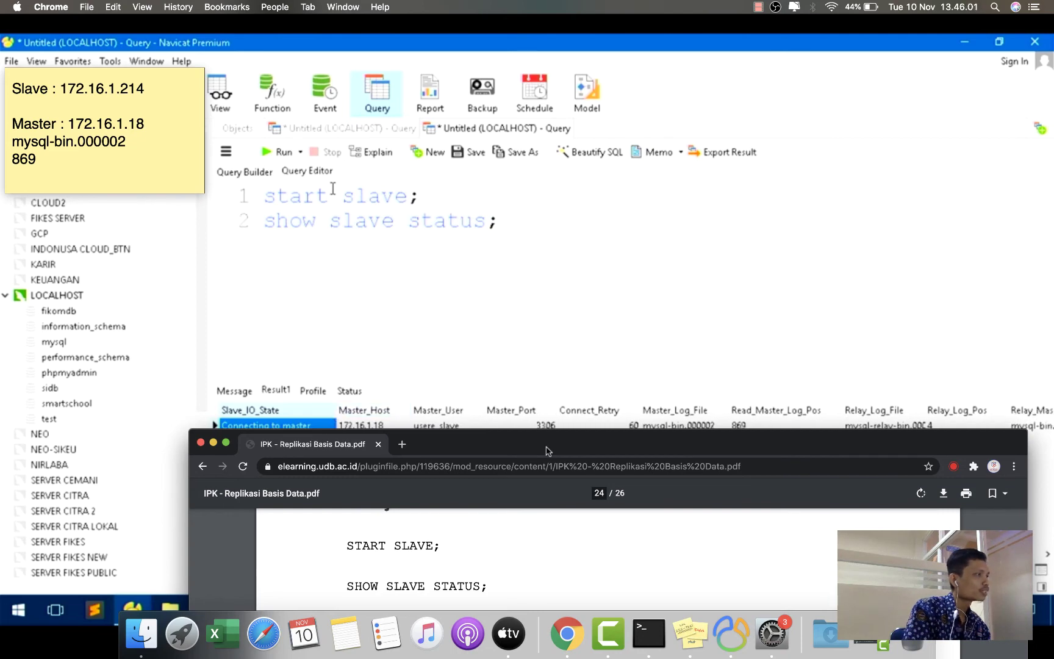
pyautogui.moveTo(426, 196); pyautogui.dragTo(250, 199)
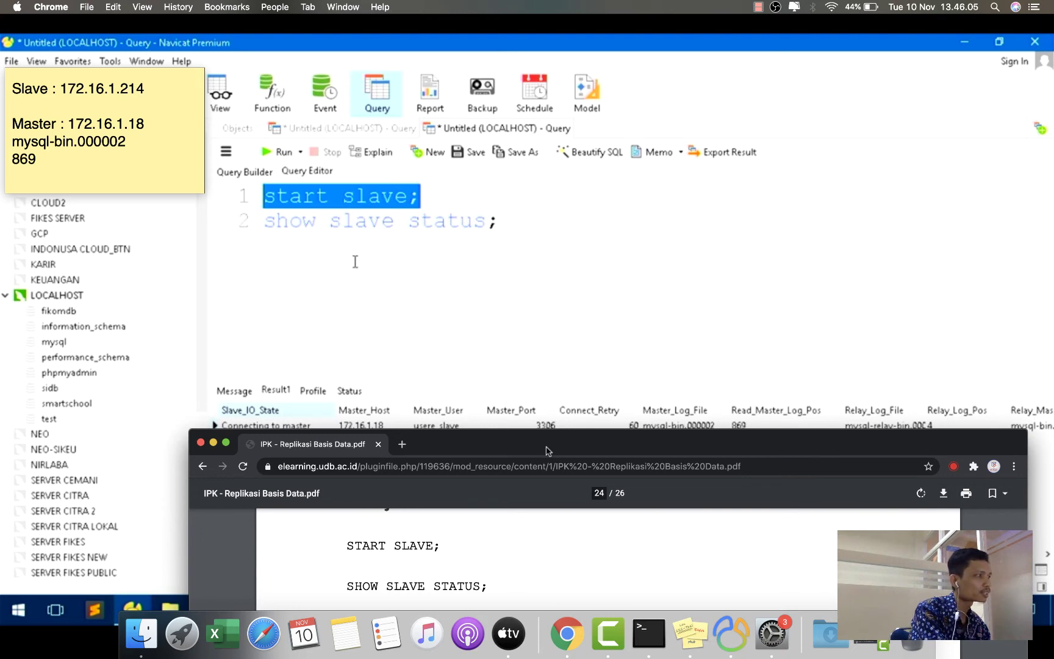
pyautogui.press('BackSpace')
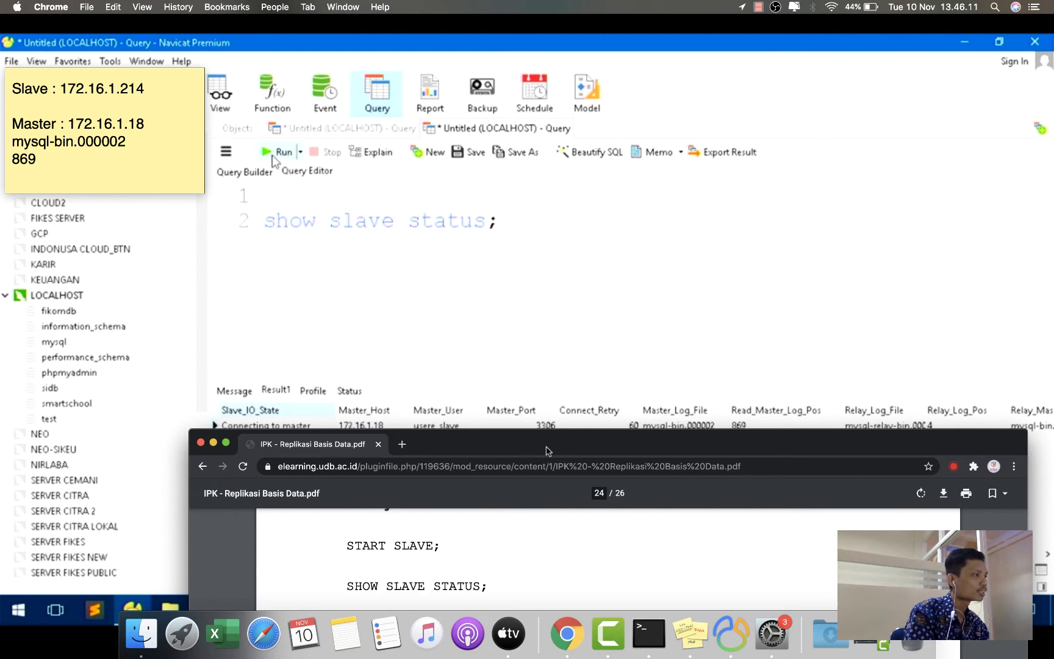
pyautogui.click(276, 152)
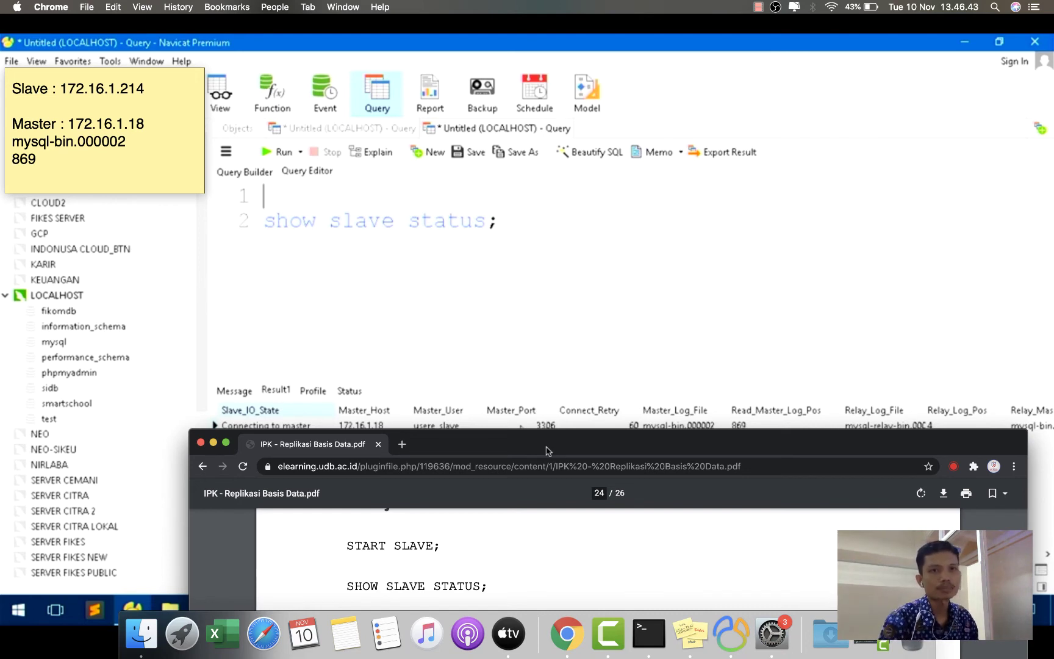
# - Rerun 'show slave status;', still showing Connecting to master 172.16.1.18 at position 869
pyautogui.click(759, 9)
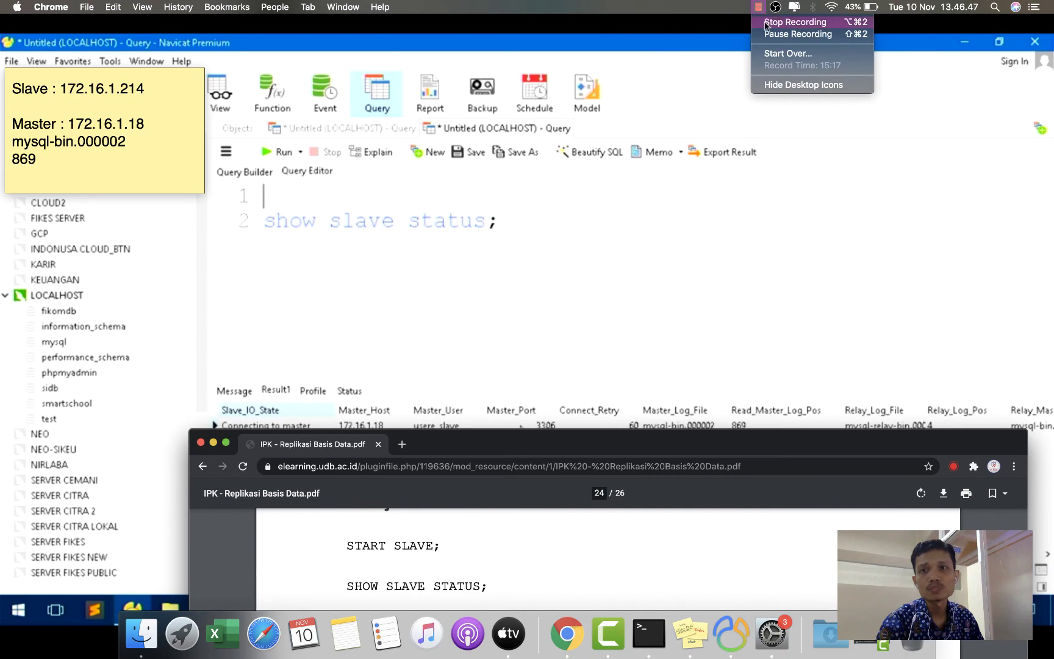
pyautogui.click(765, 23)
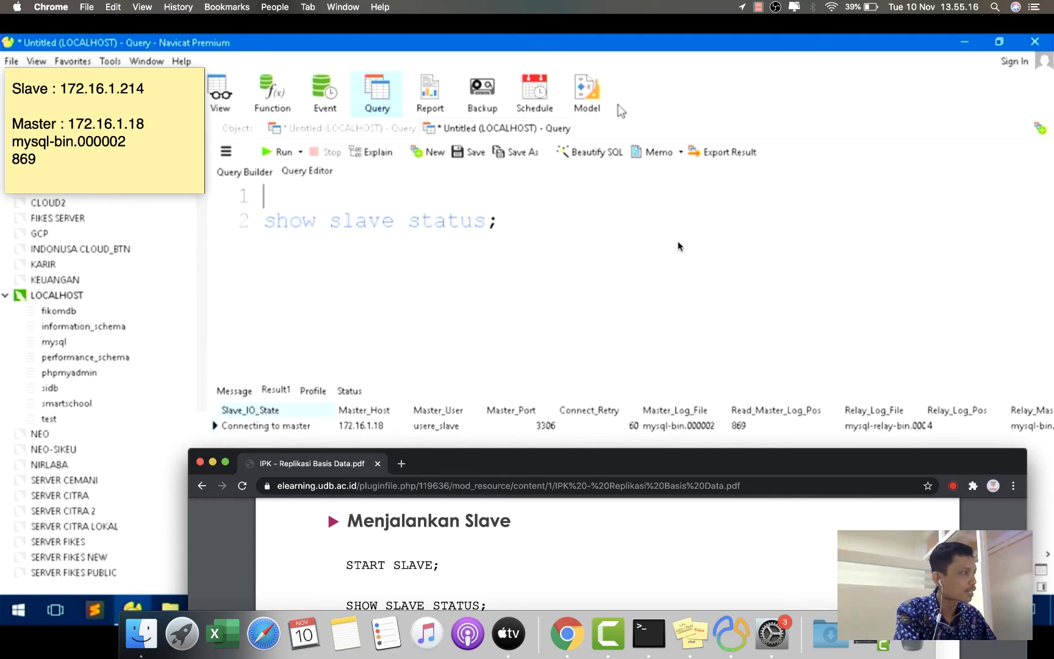
pyautogui.click(274, 158)
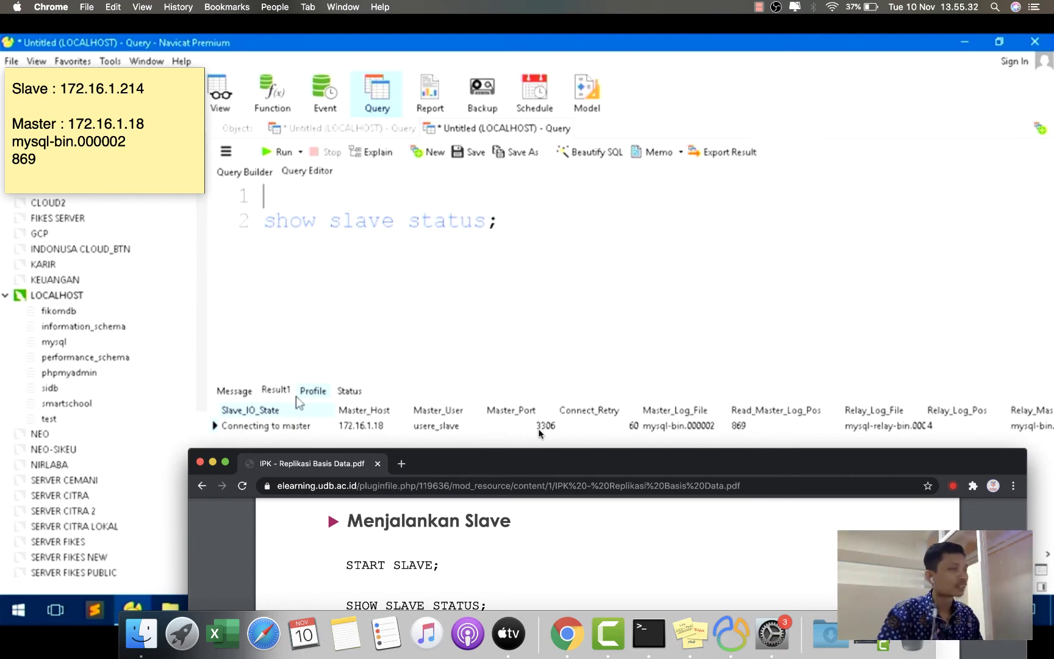
pyautogui.click(18, 7)
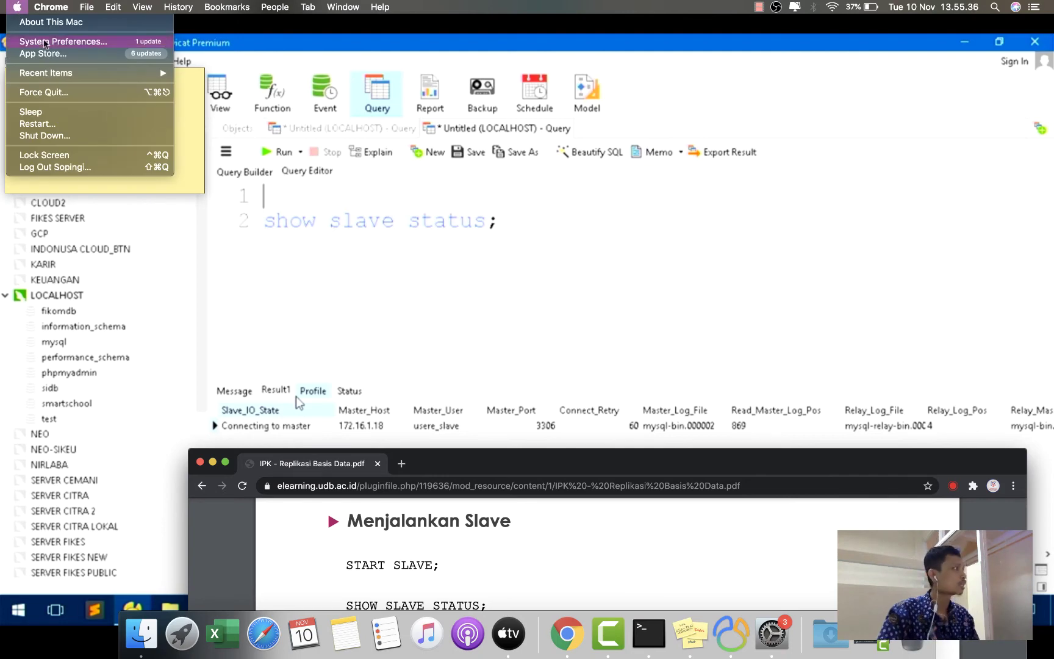
# - Open the Security & Privacy Firewall tab and unlock it with the admin password
pyautogui.click(44, 41)
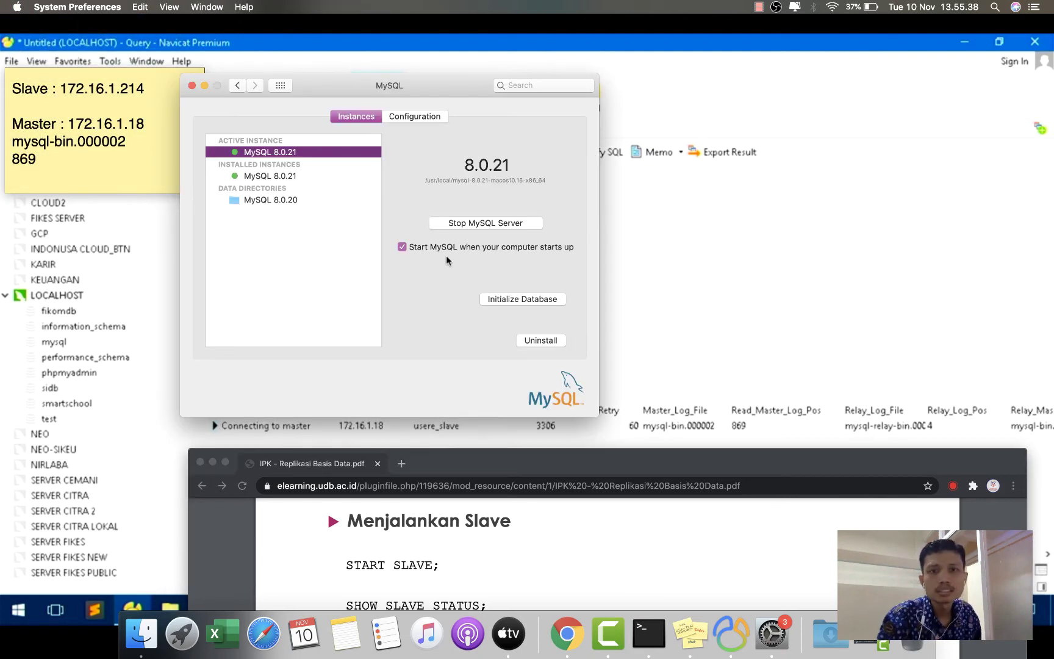
pyautogui.click(281, 85)
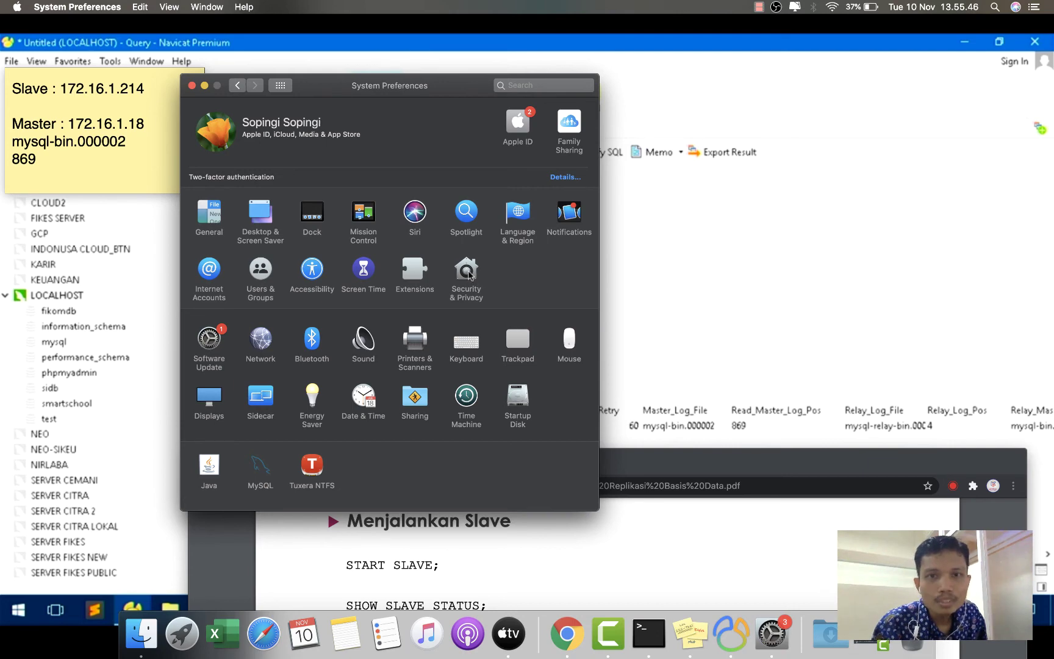
pyautogui.click(468, 289)
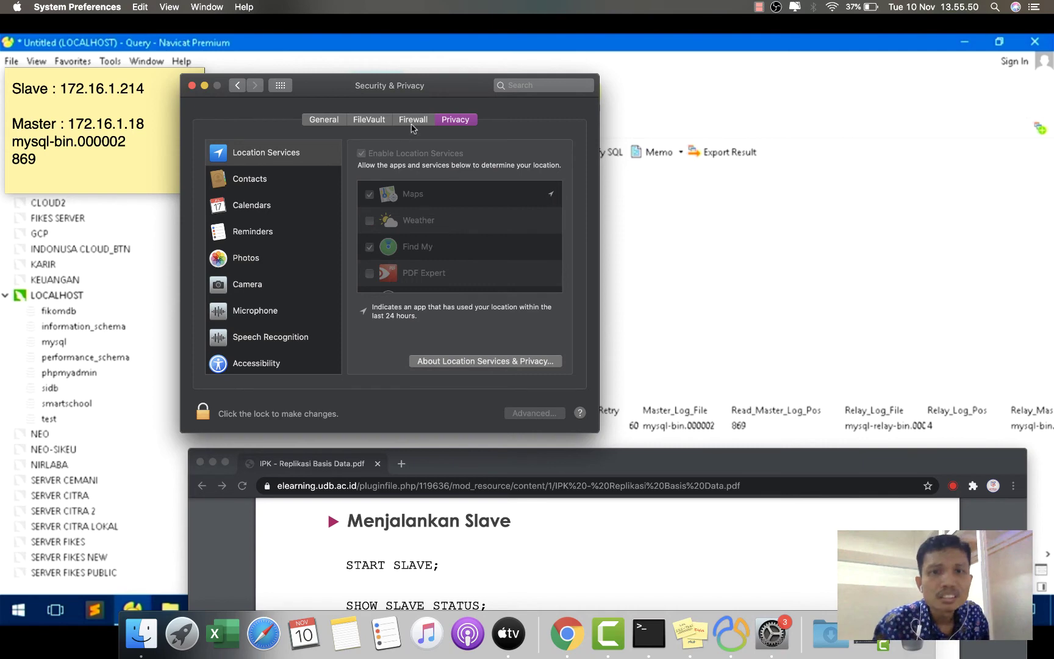
pyautogui.click(413, 126)
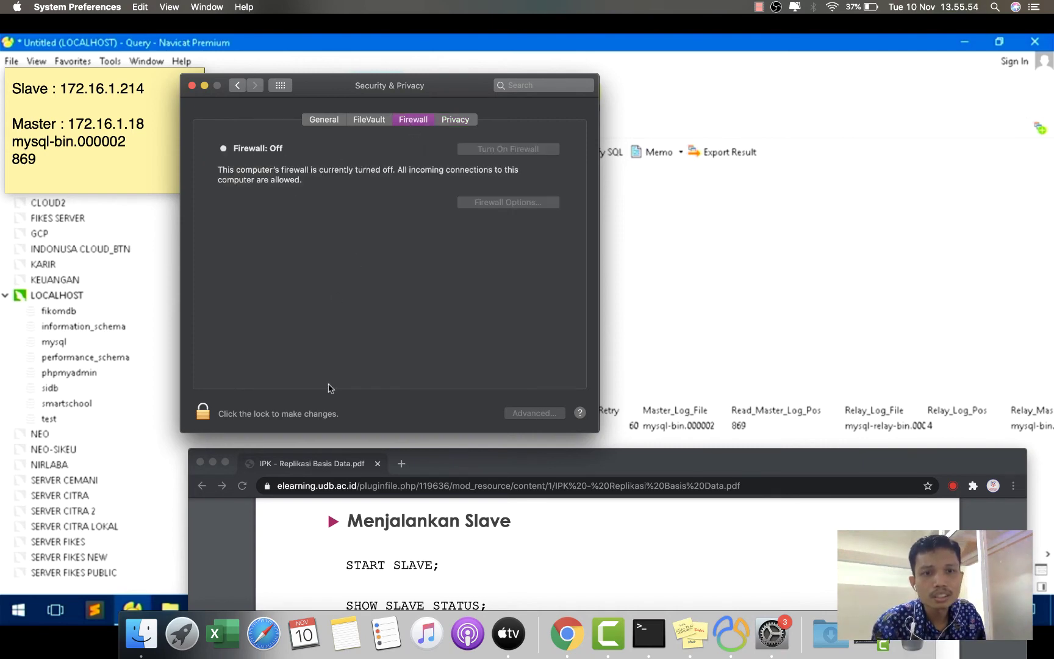
pyautogui.click(204, 413)
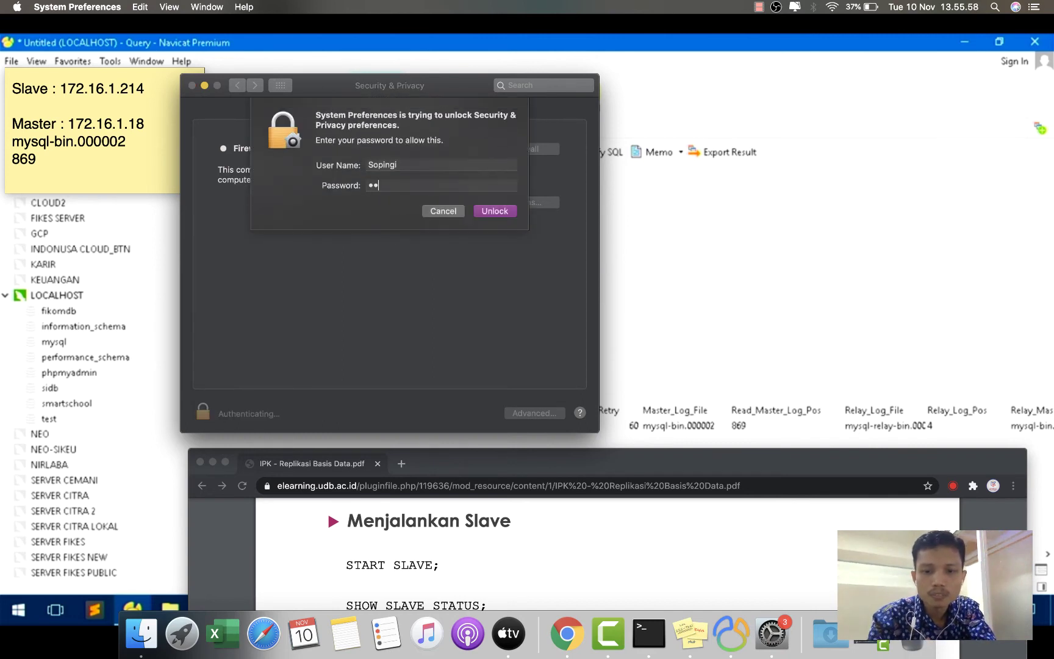
pyautogui.press('Return')
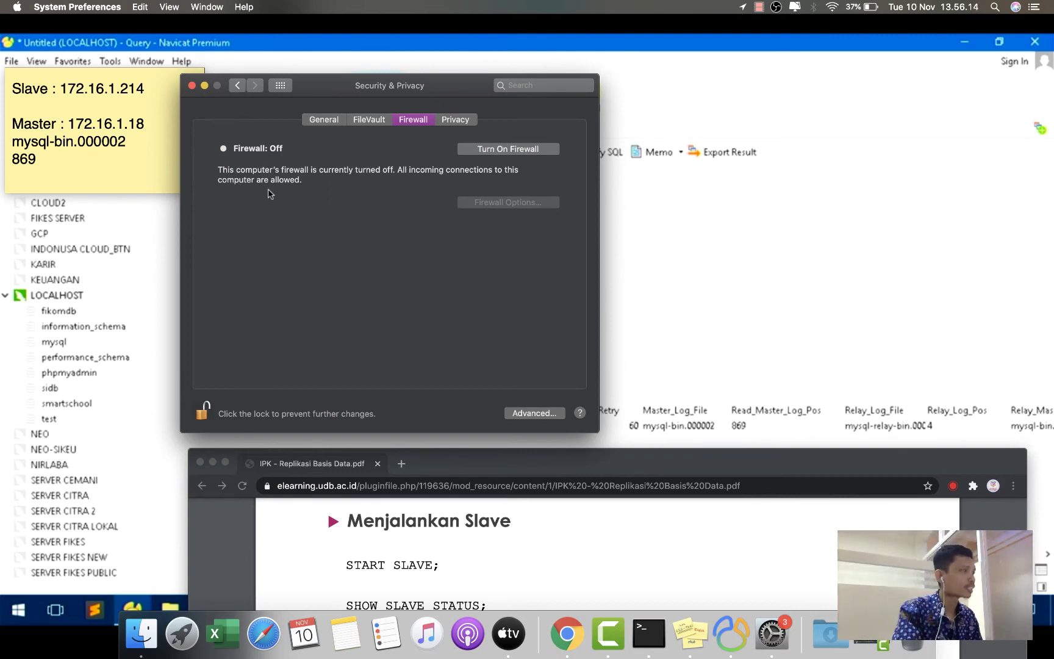
pyautogui.click(641, 215)
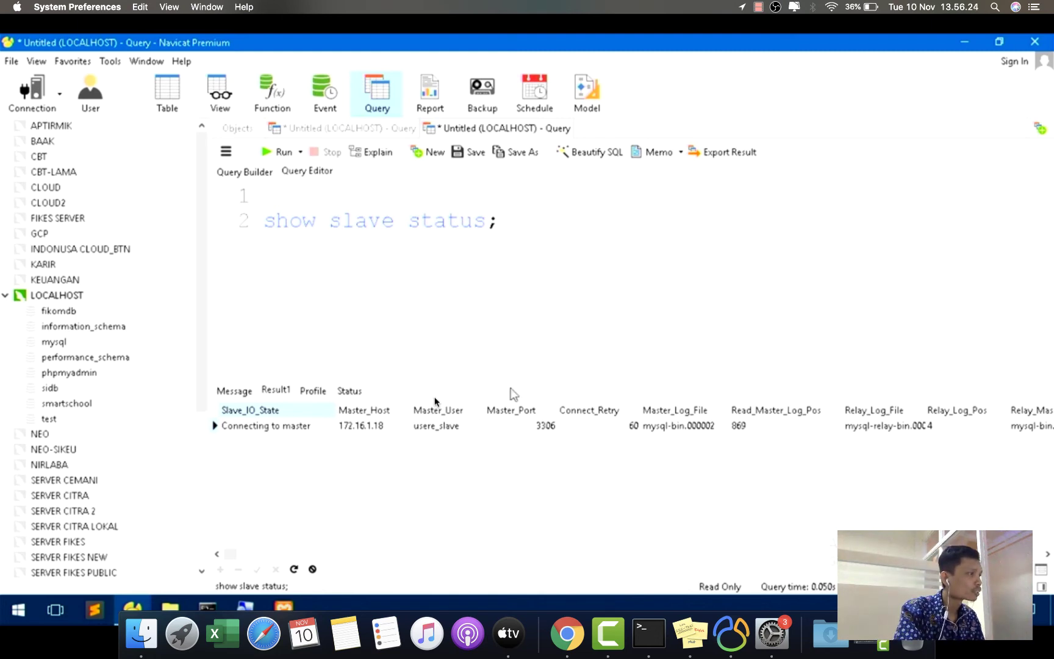
# - Rerun slave status, scroll right to Last_IO_Error, and widen it to show error 2059
pyautogui.moveTo(516, 379); pyautogui.dragTo(516, 290)
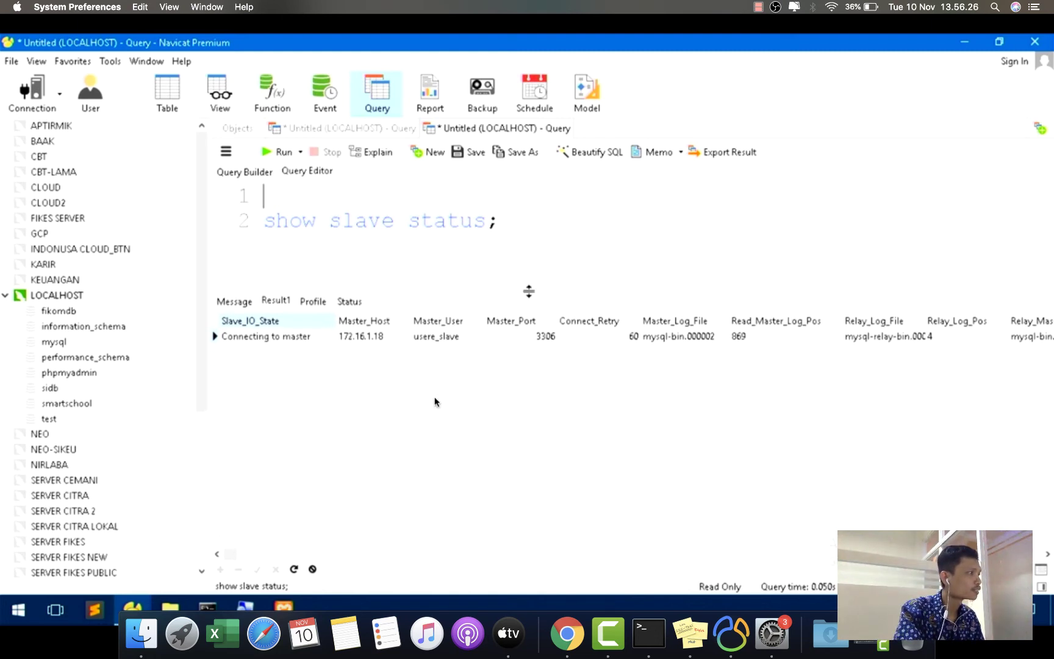
pyautogui.click(267, 153)
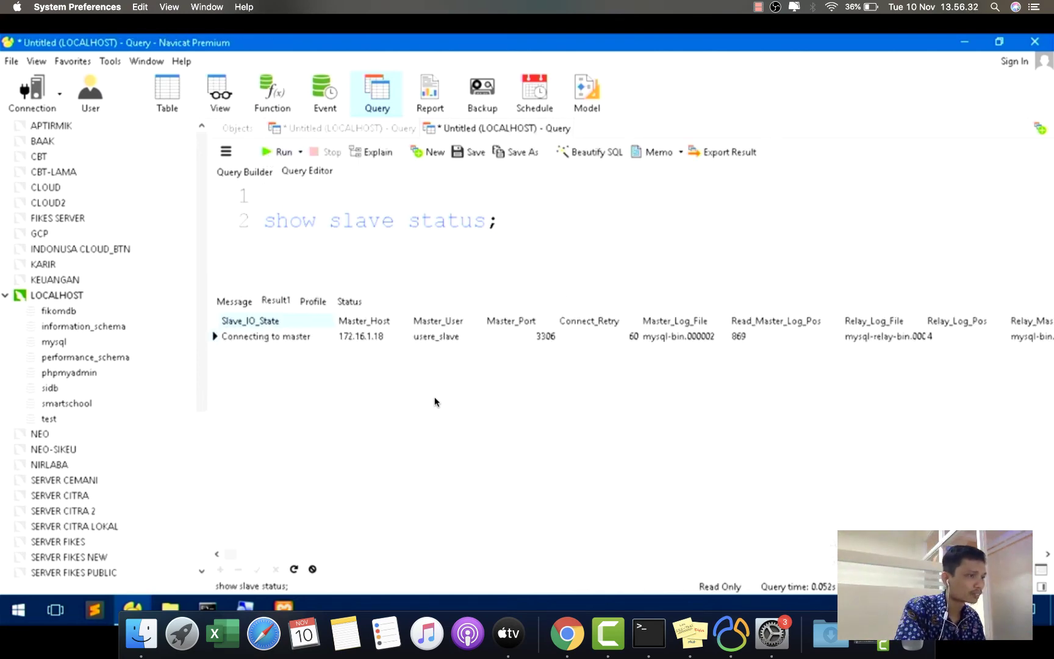
pyautogui.click(1048, 554)
pyautogui.click(1047, 554)
pyautogui.click(1048, 554)
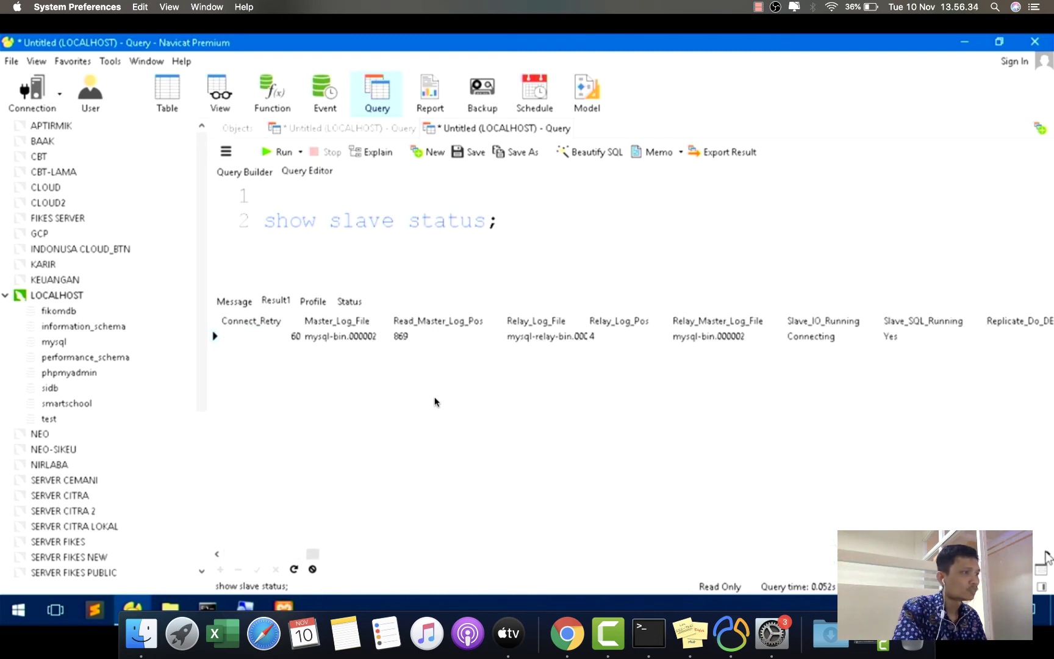
pyautogui.click(1048, 553)
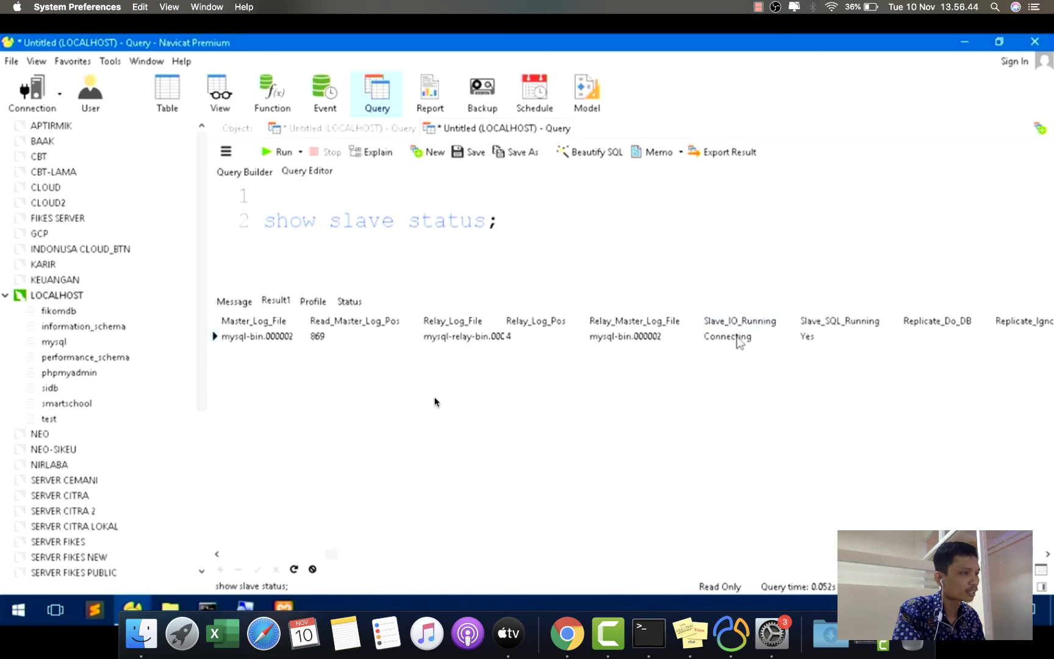
pyautogui.click(1046, 553)
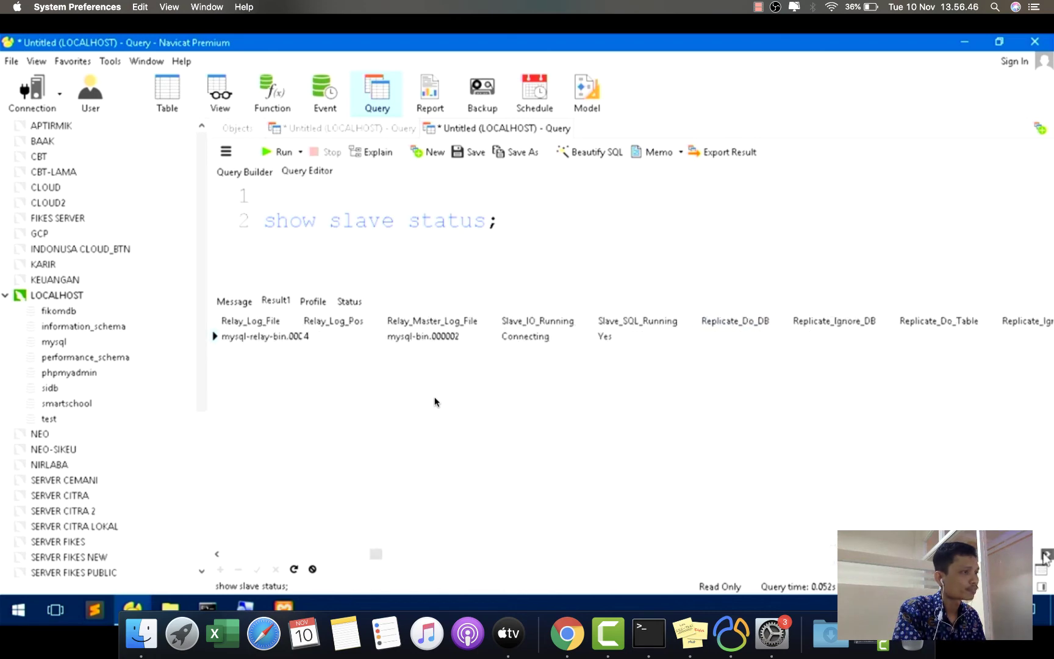
pyautogui.click(1047, 554)
pyautogui.click(1046, 554)
pyautogui.click(1046, 555)
pyautogui.click(1046, 555)
pyautogui.click(1046, 555)
pyautogui.click(1047, 555)
pyautogui.click(1047, 554)
pyautogui.click(1046, 554)
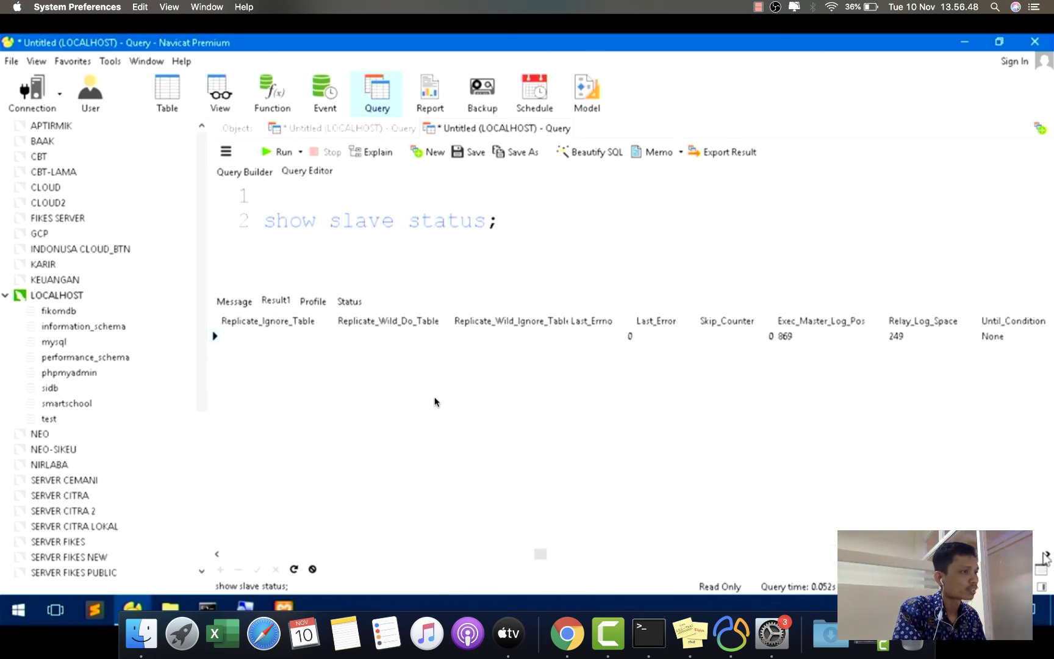
pyautogui.click(1047, 555)
pyautogui.click(1047, 555)
pyautogui.click(1047, 554)
pyautogui.click(1047, 554)
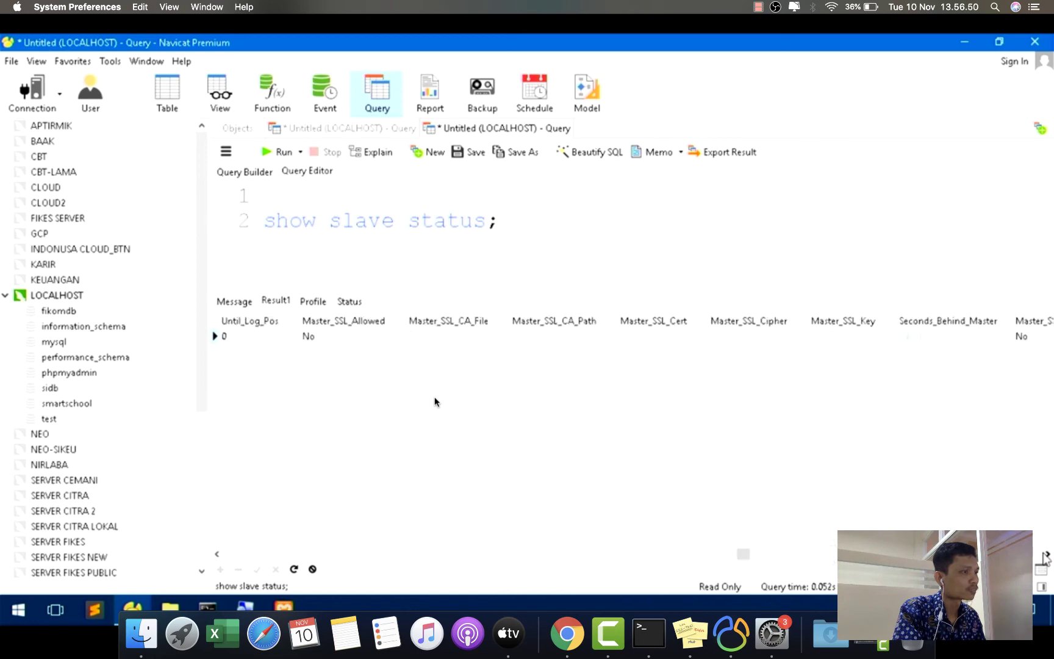
pyautogui.click(1046, 554)
pyautogui.click(1047, 555)
pyautogui.click(1046, 555)
pyautogui.click(1047, 554)
pyautogui.click(1047, 555)
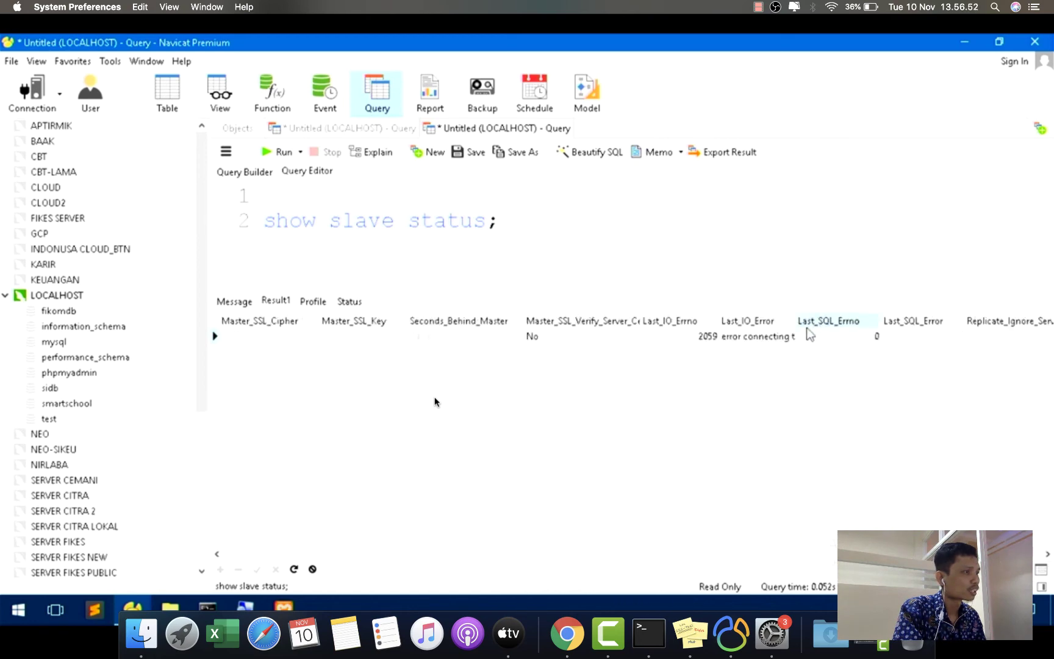
pyautogui.moveTo(794, 320); pyautogui.dragTo(963, 321)
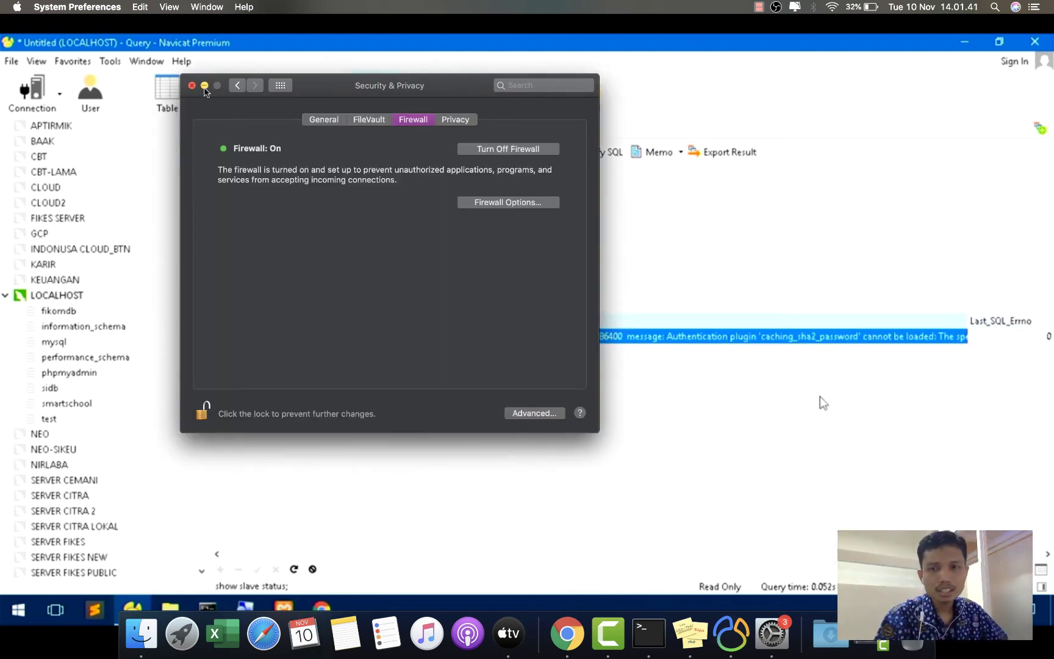
# - Minimize Security & Privacy, rerun 'show slave status;', and switch the result to Form View
pyautogui.click(204, 85)
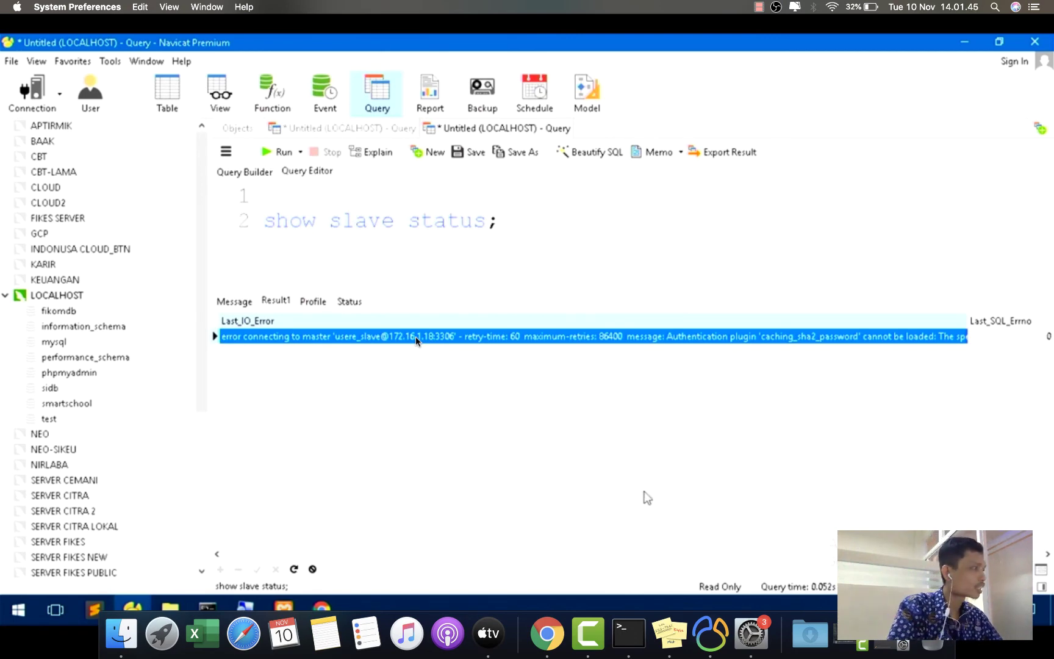
pyautogui.click(279, 152)
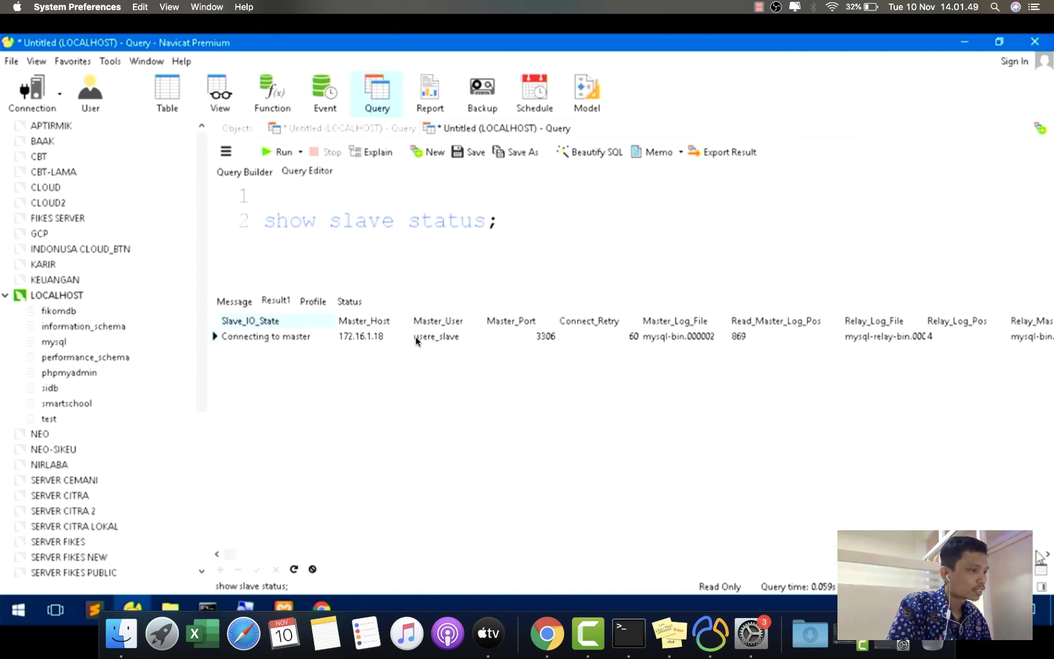
pyautogui.click(1041, 573)
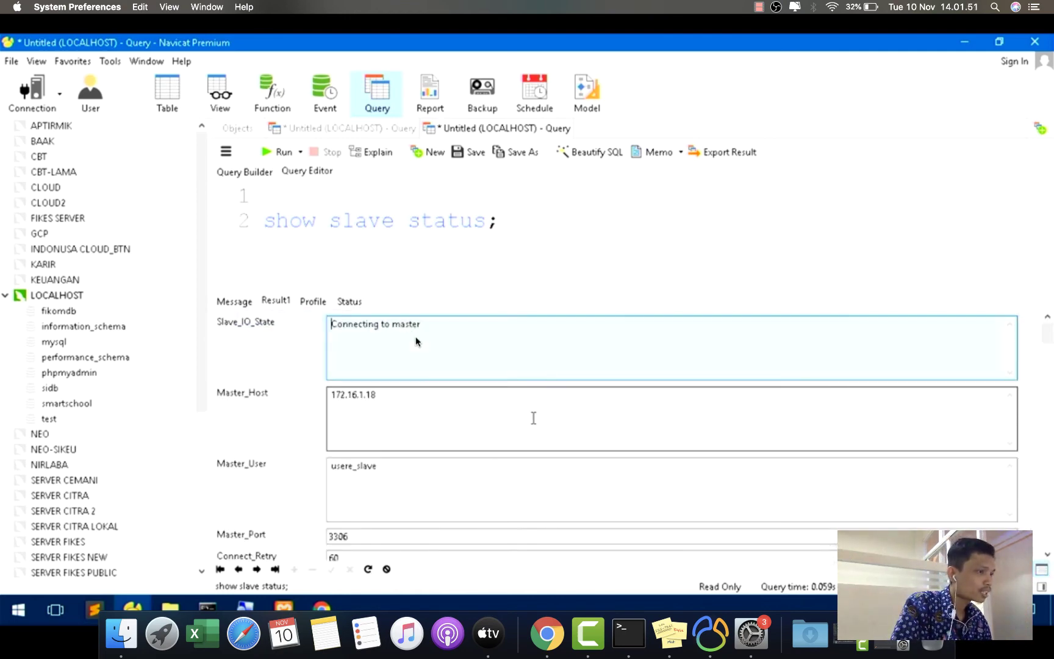
# - Scroll to Last_IO_Error and select the caching_sha2_password plugin error 2059
pyautogui.click(1048, 554)
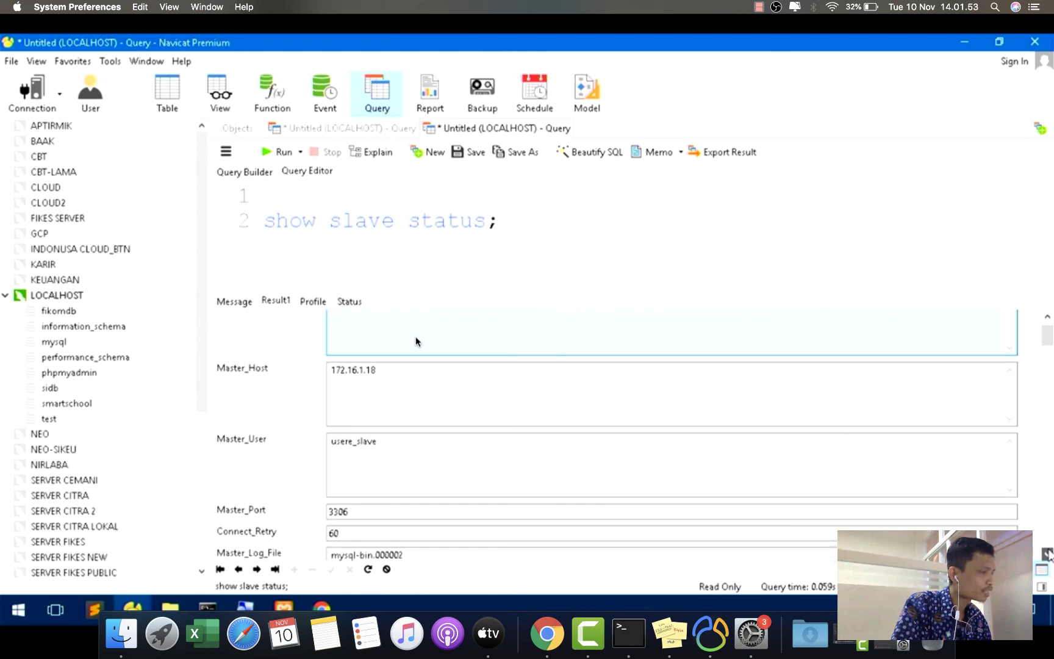
pyautogui.moveTo(1047, 554); pyautogui.dragTo(1047, 554)
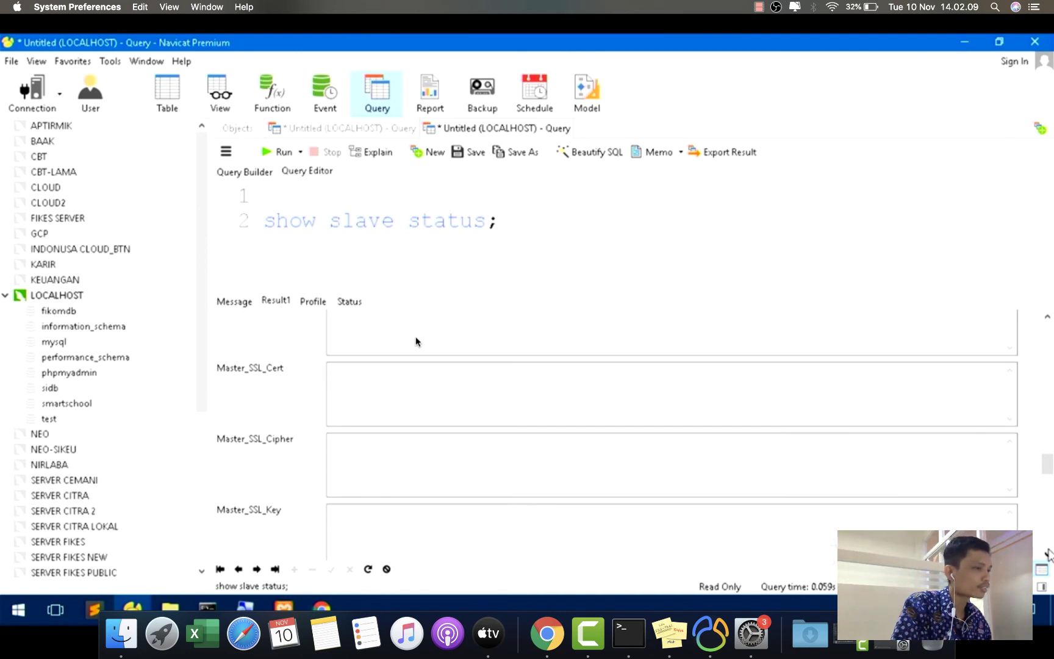
pyautogui.scroll(-4, 415, 340)
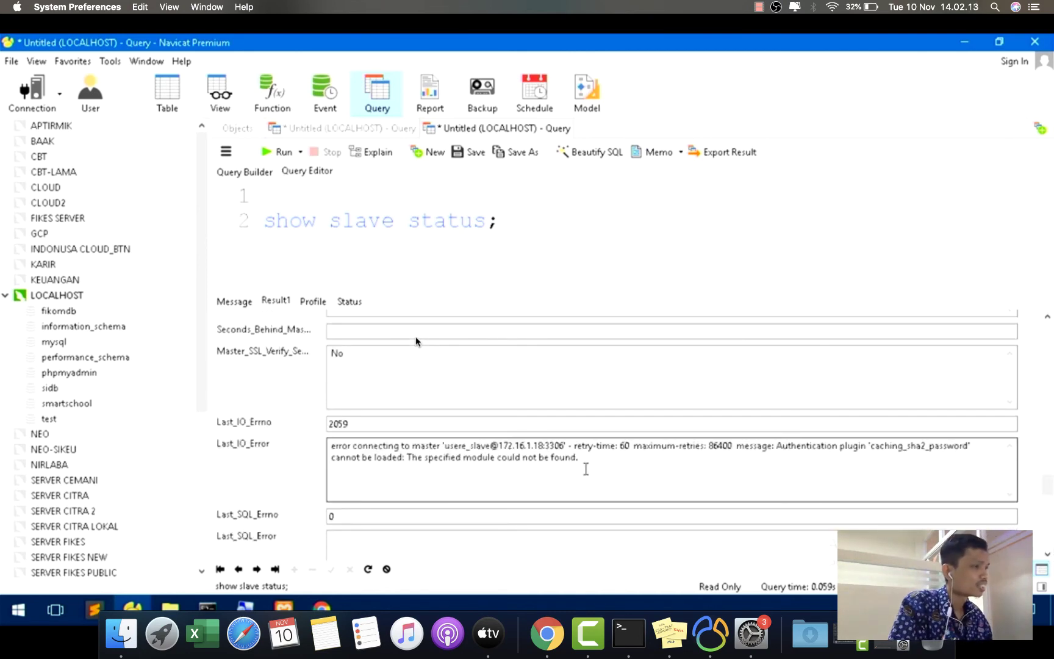
pyautogui.click(612, 459)
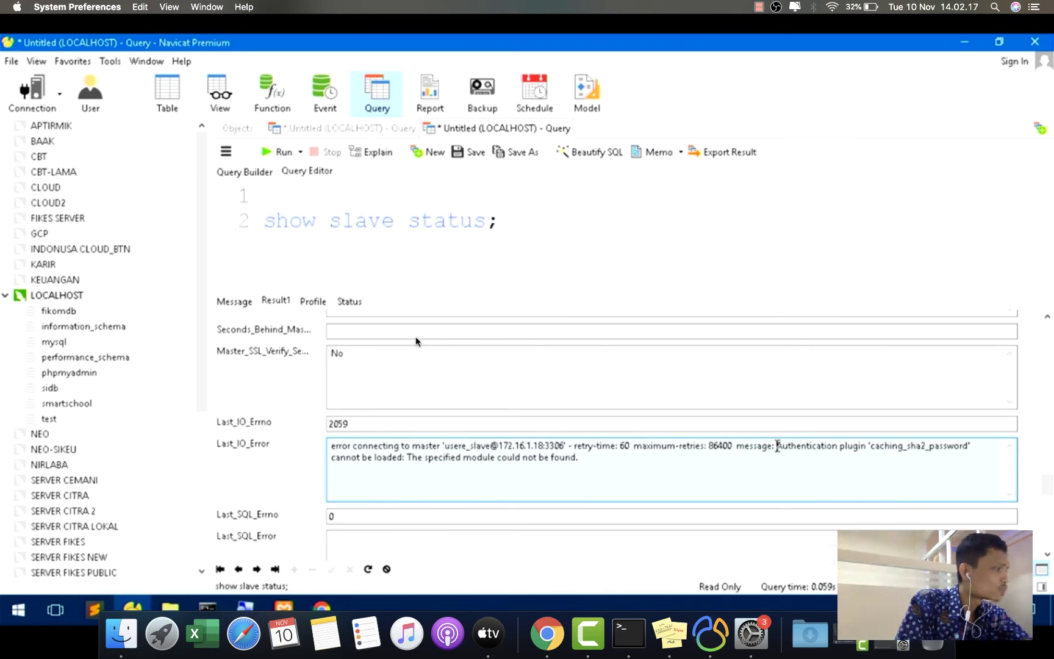
pyautogui.moveTo(778, 447); pyautogui.dragTo(788, 457)
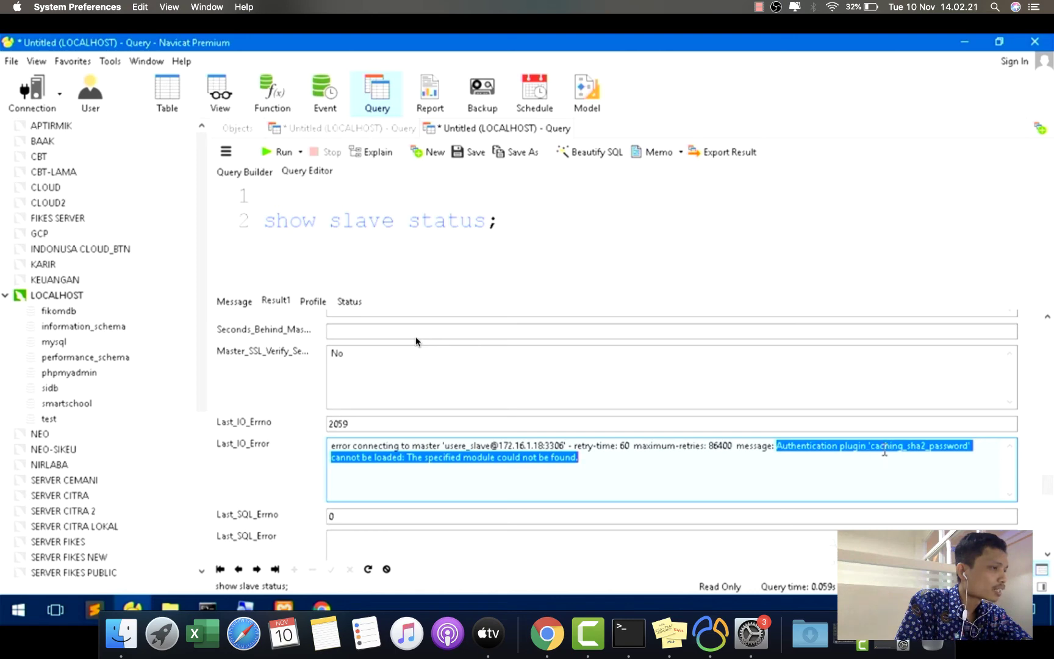
pyautogui.doubleClick(895, 453)
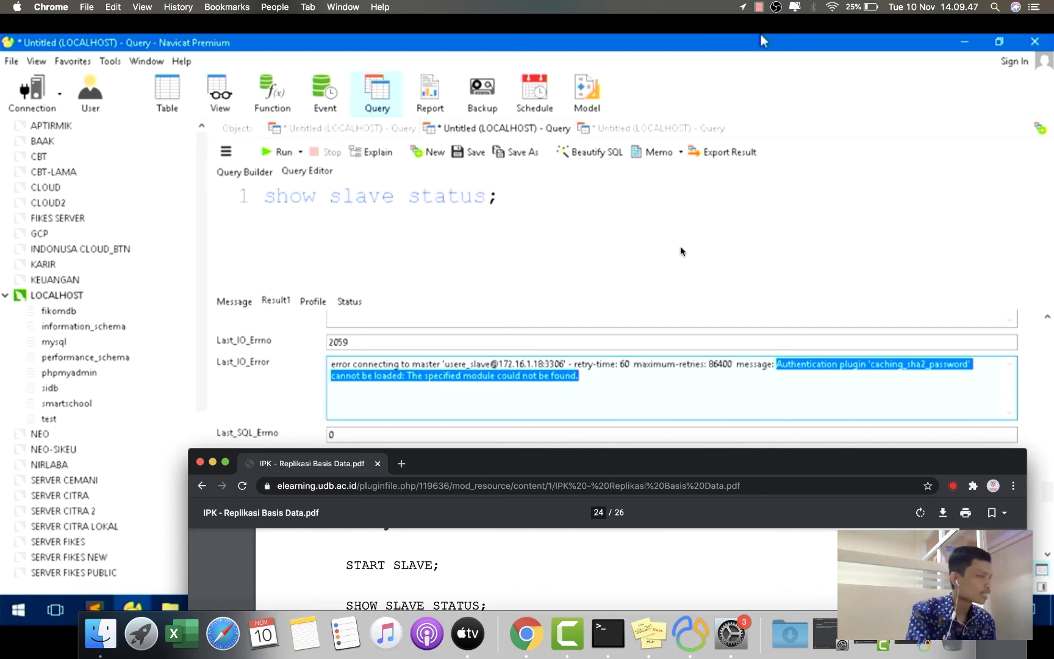
# - Telnet to 127.16.1.18 port 3306, reaching a MariaDB 10.1.38 handshake before disconnect
pyautogui.hotkey('alt', 'Tab')
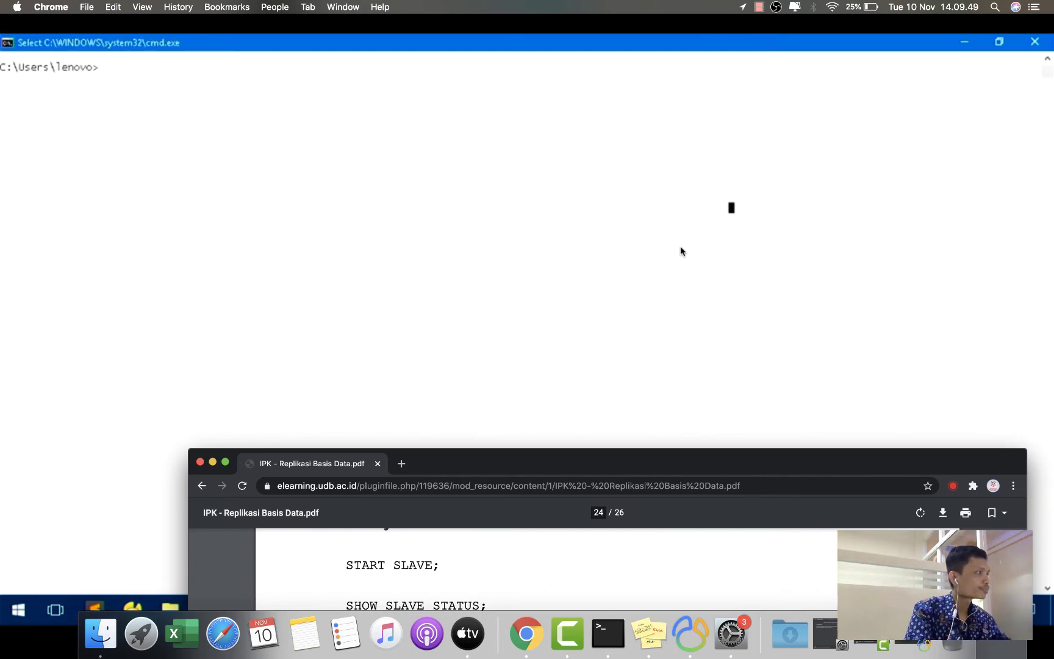
pyautogui.write('tel')
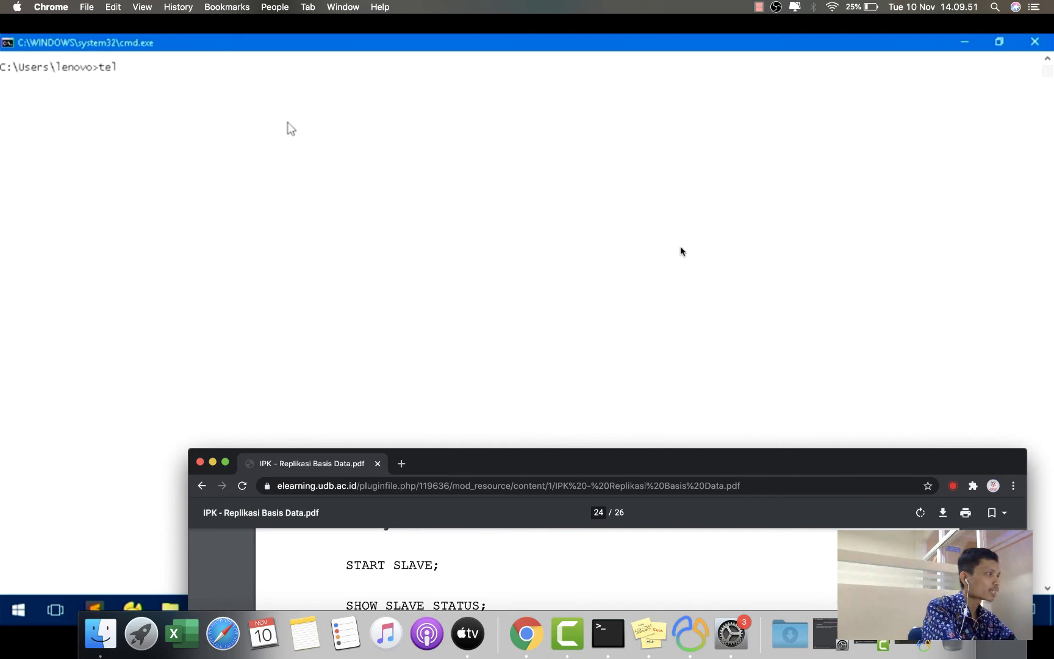
pyautogui.write('net')
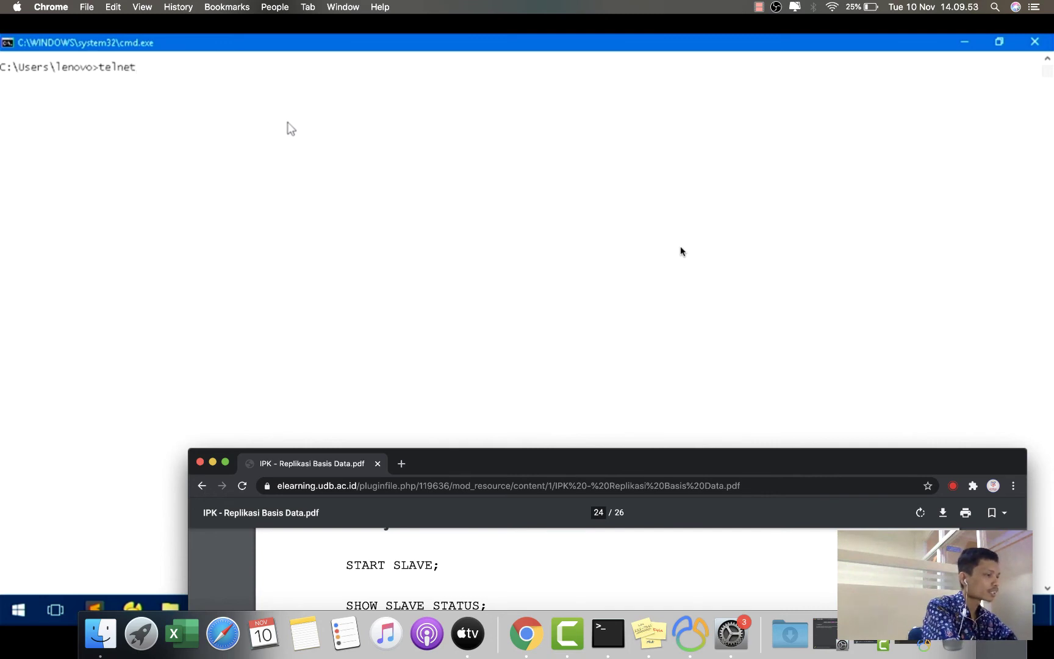
pyautogui.write(' 127.1')
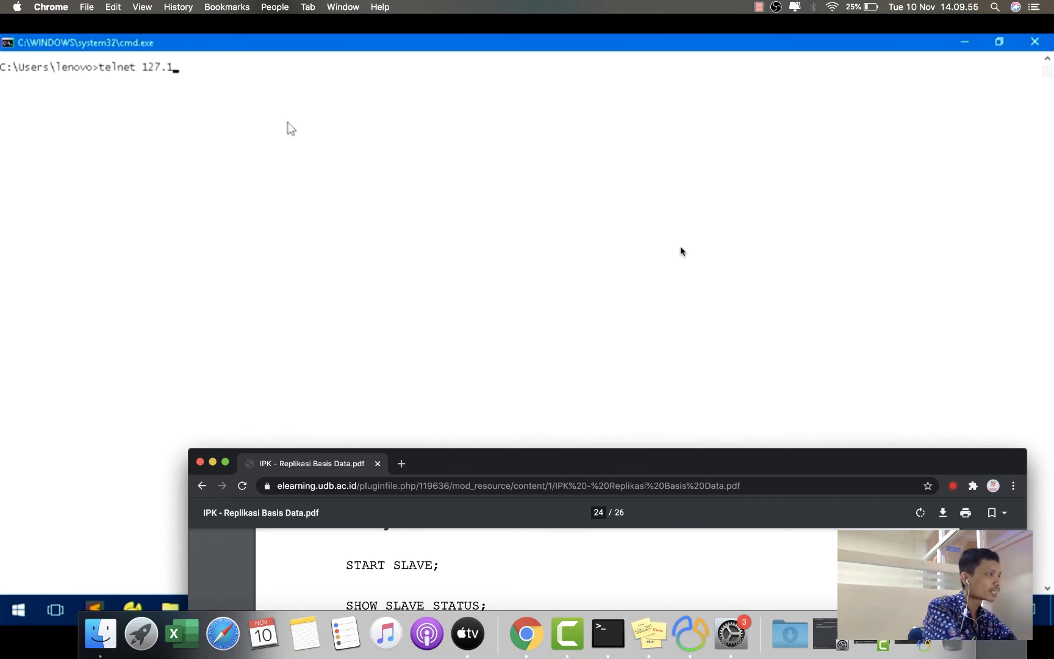
pyautogui.write('6.1.18 33')
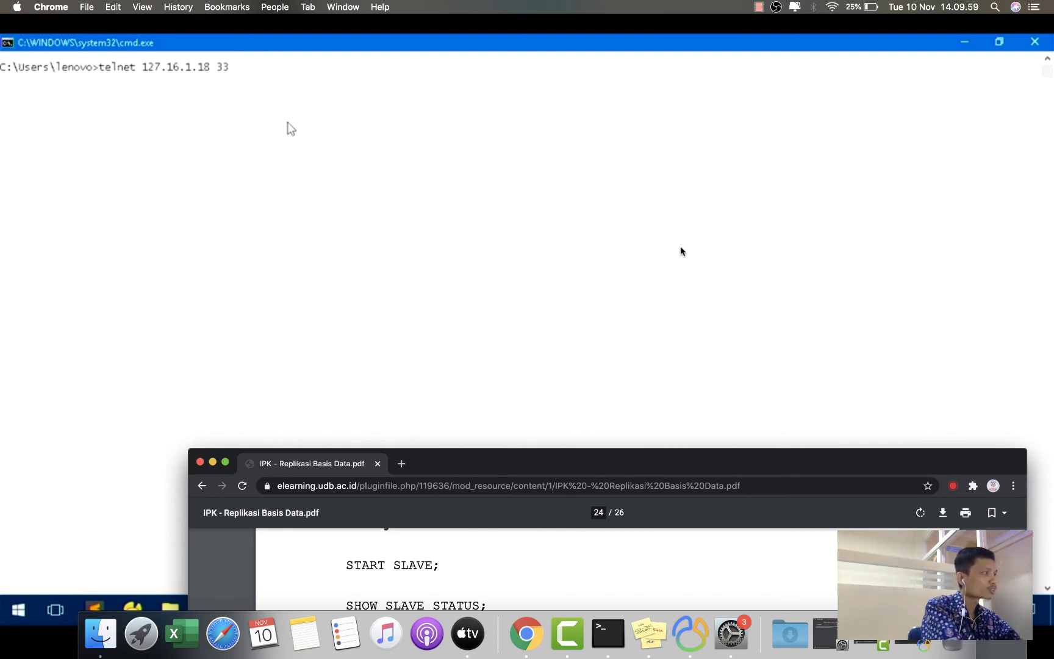
pyautogui.write('06')
pyautogui.press('Return')
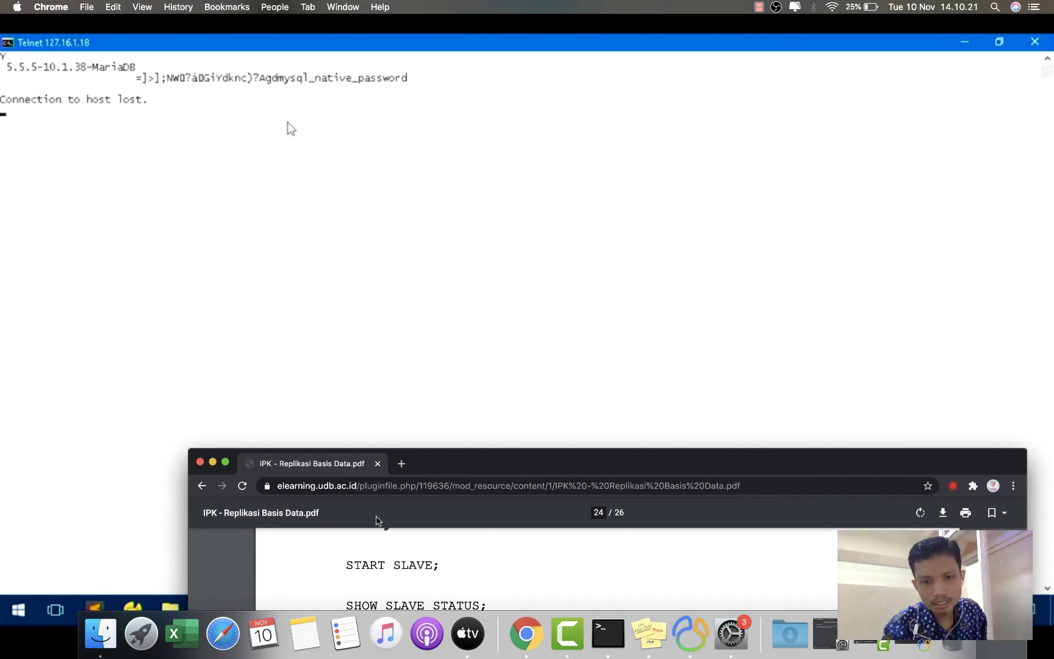
pyautogui.click(647, 636)
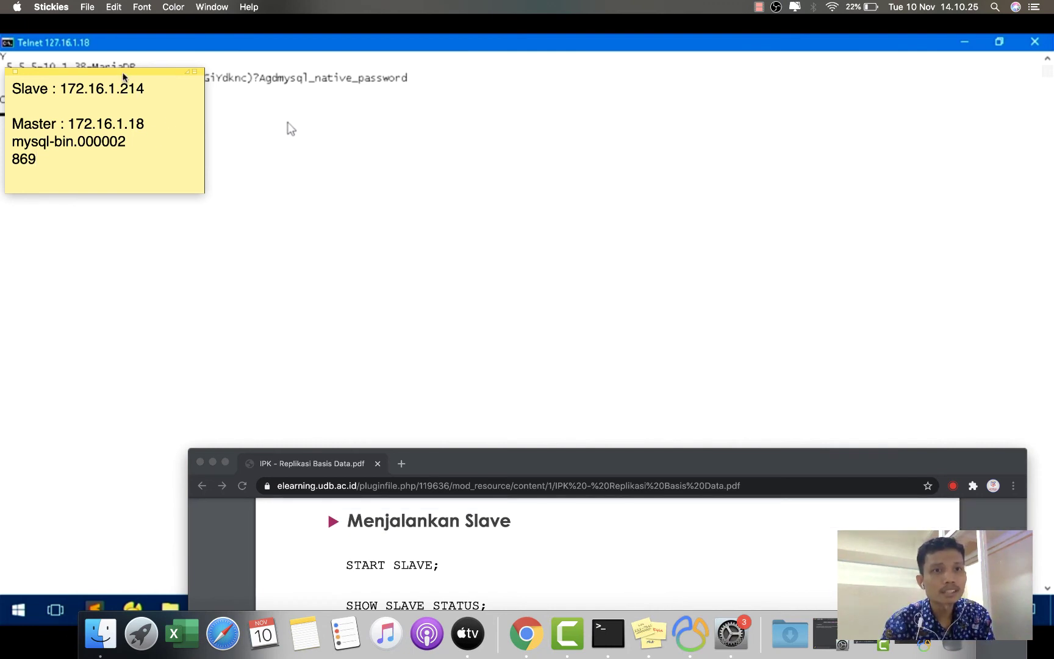
# - Move the replication-details sticky note down and right, clear of the Telnet output
pyautogui.moveTo(127, 75); pyautogui.dragTo(136, 176)
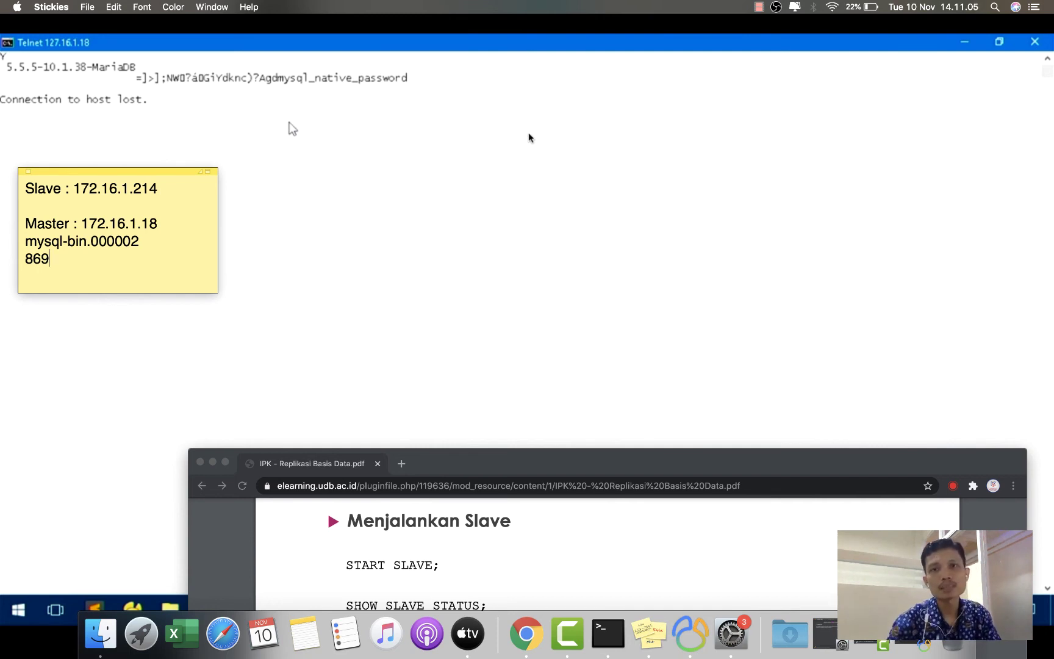
pyautogui.click(759, 8)
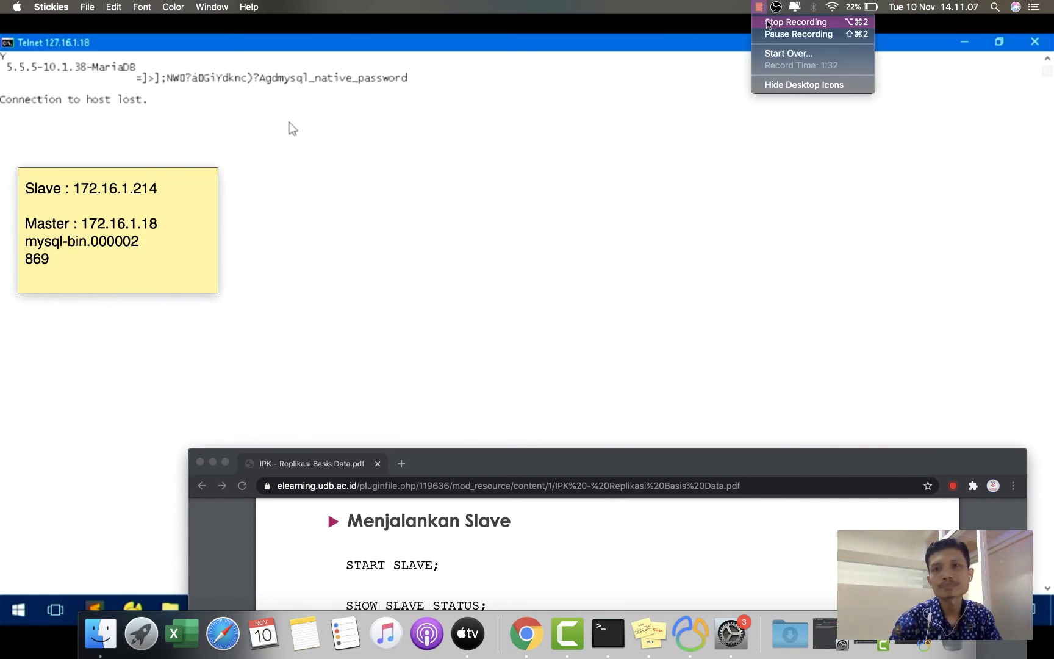
pyautogui.click(796, 22)
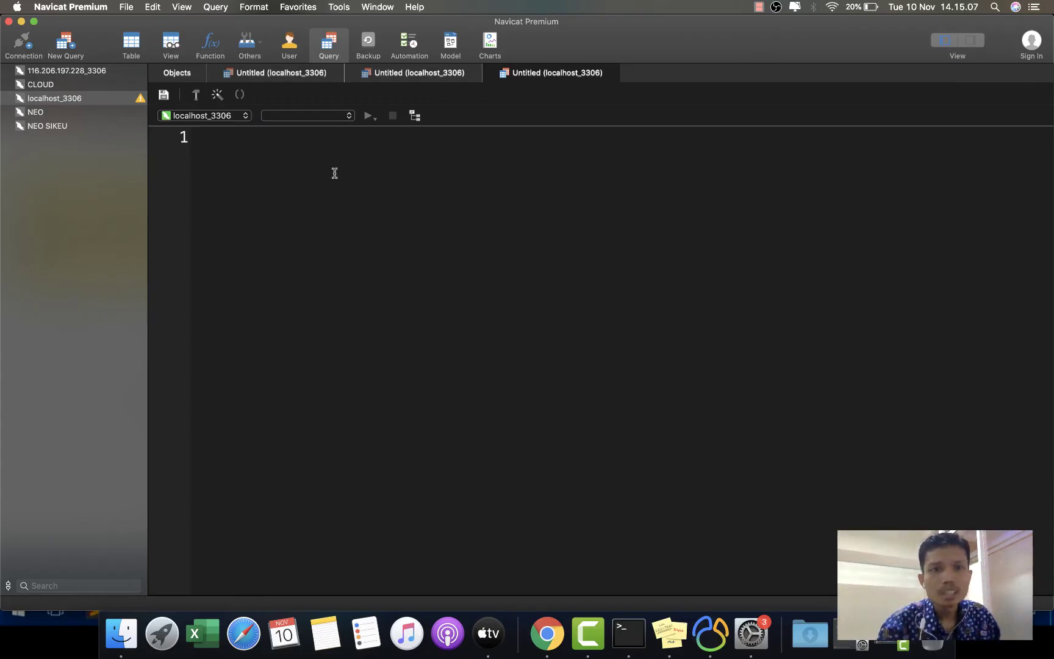
# - Start an ALTER USER statement in a new query tab with the replication user name from CREATE USER
pyautogui.click(274, 77)
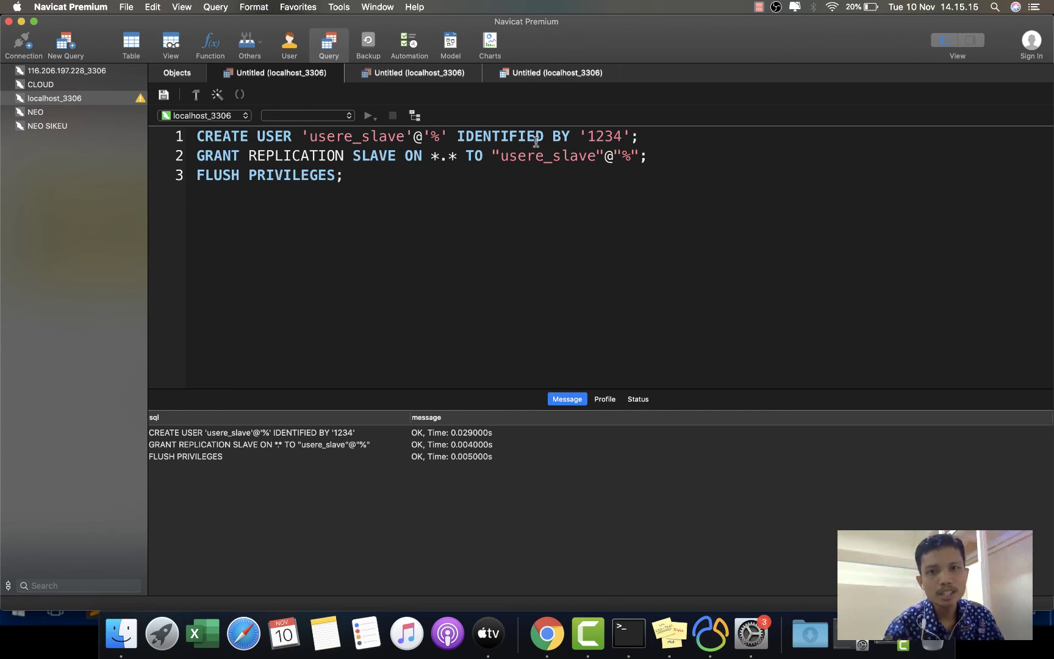
pyautogui.click(409, 78)
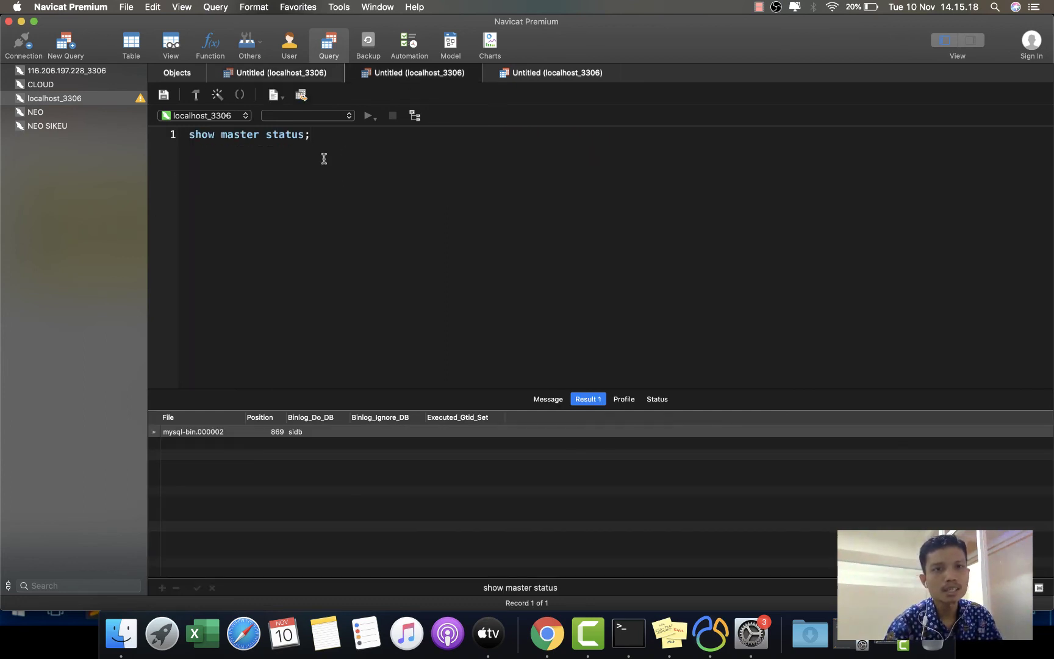
pyautogui.click(554, 73)
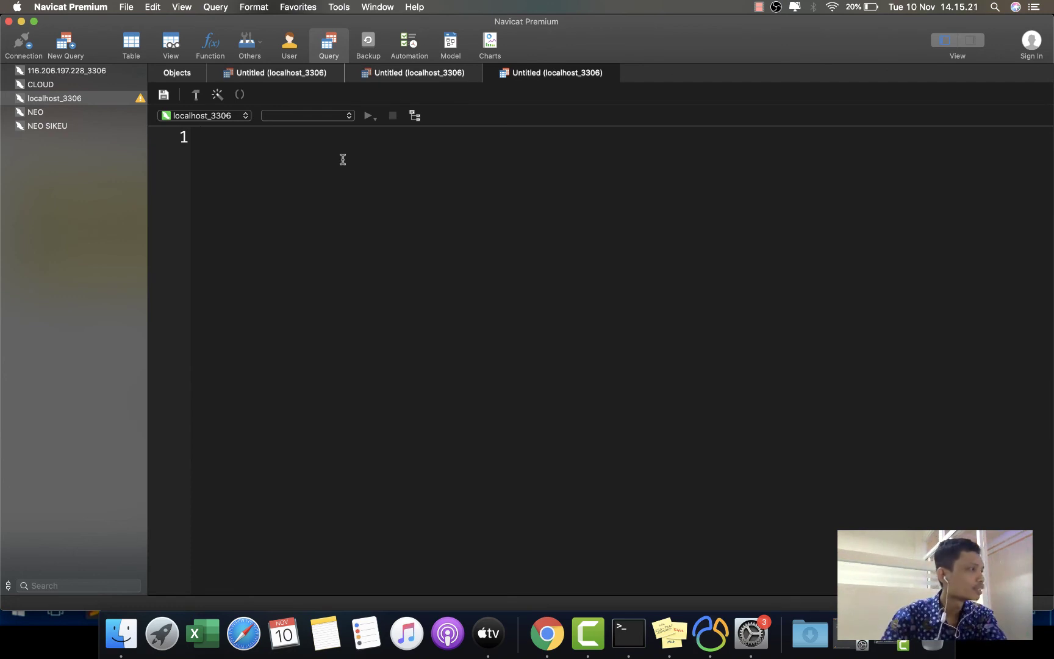
pyautogui.write('alte')
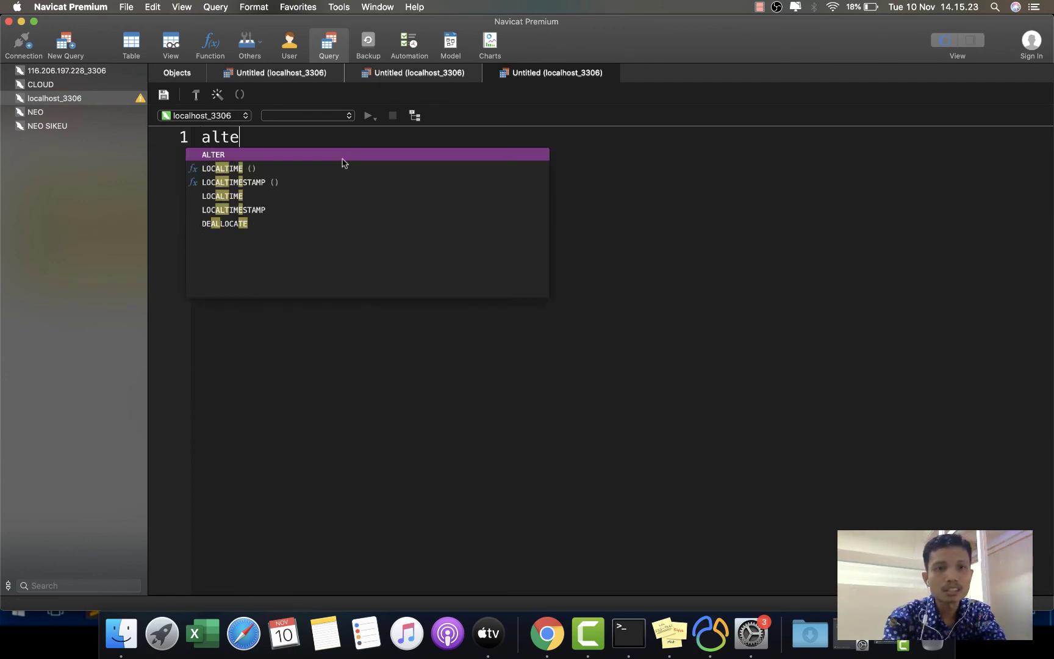
pyautogui.write('r user')
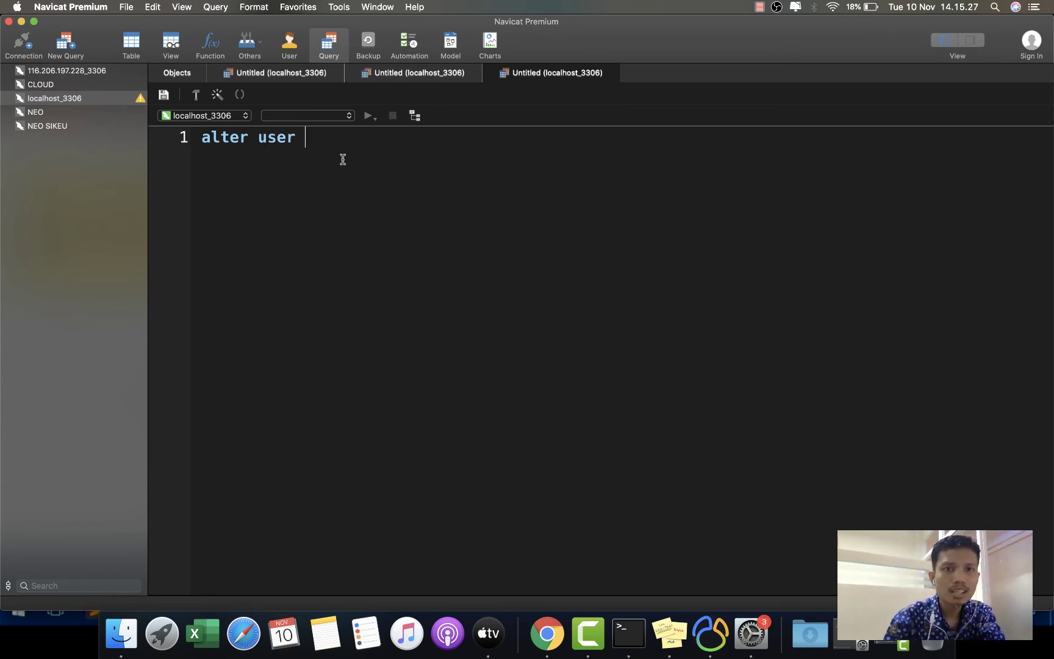
pyautogui.click(280, 74)
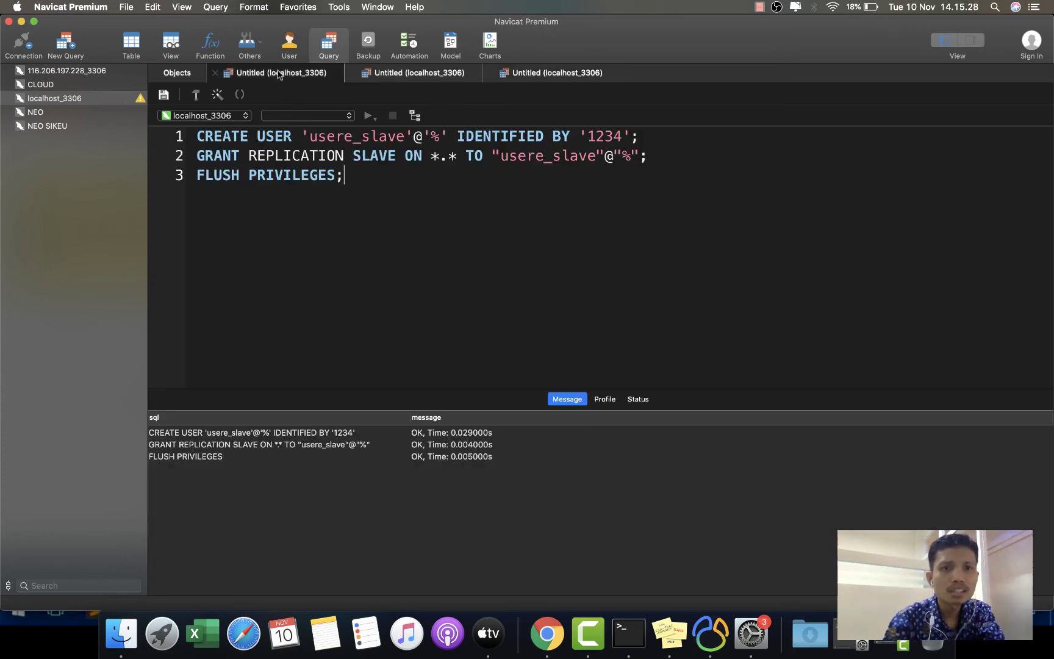
pyautogui.doubleClick(361, 142)
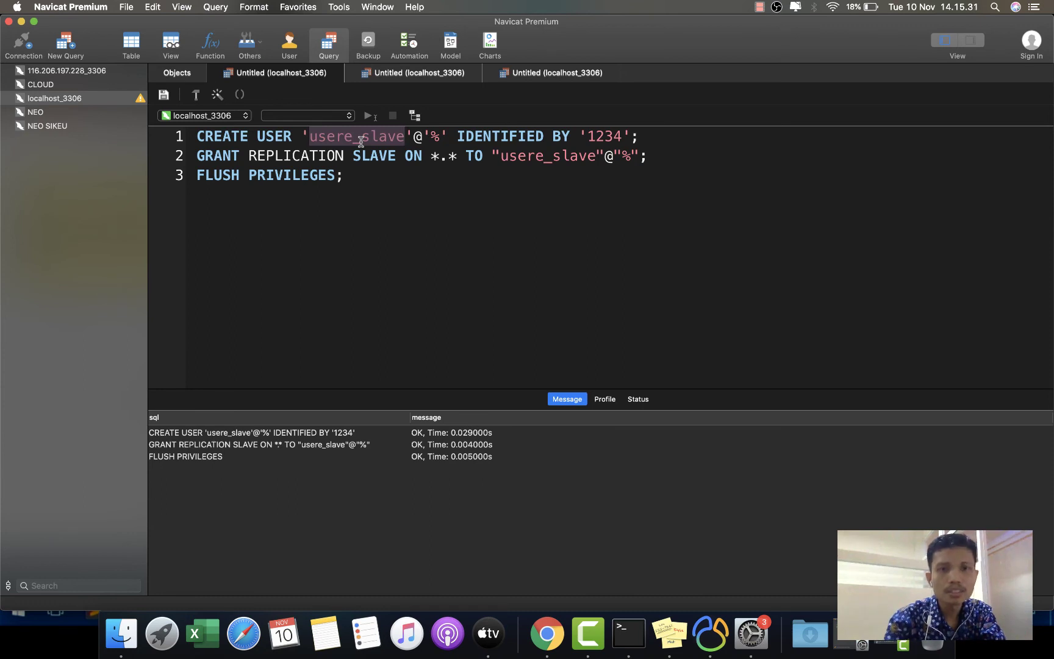
pyautogui.press('cmd+c')
pyautogui.click(558, 73)
pyautogui.press('cmd+v')
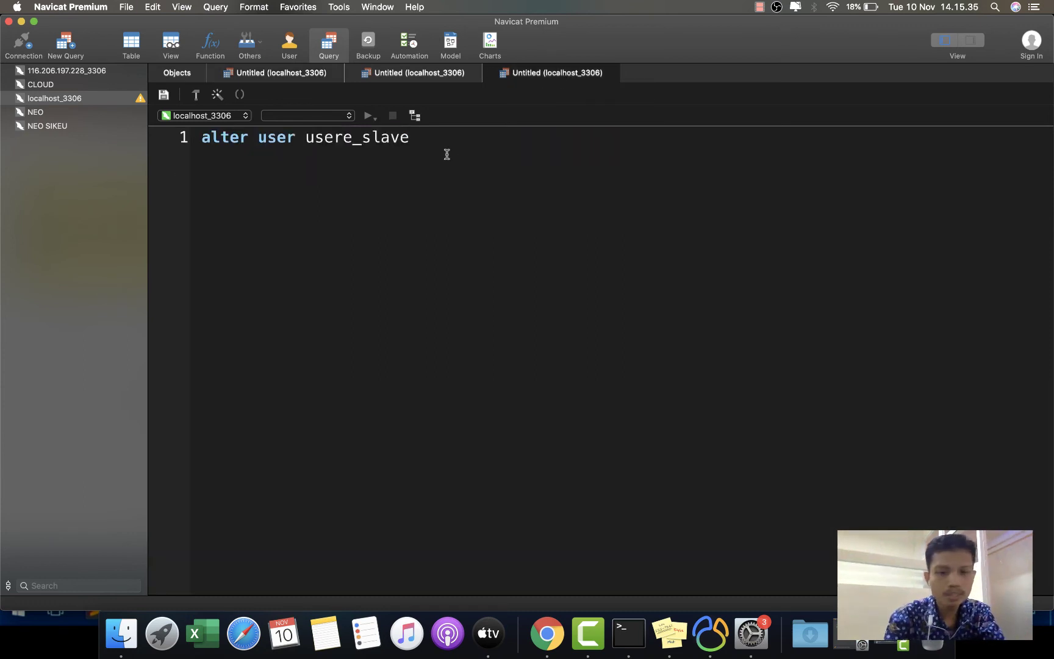
# - Finish it as IDENTIFIED WITH mysql_native_password BY the existing password and run it on the master
pyautogui.write('ide')
pyautogui.press('Return')
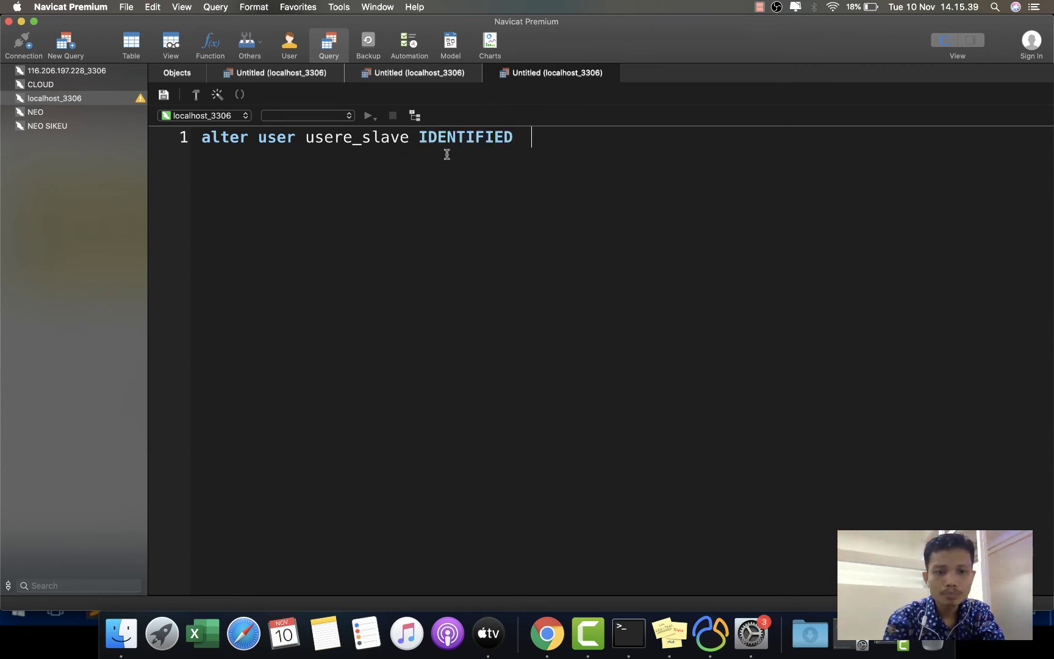
pyautogui.write('with my')
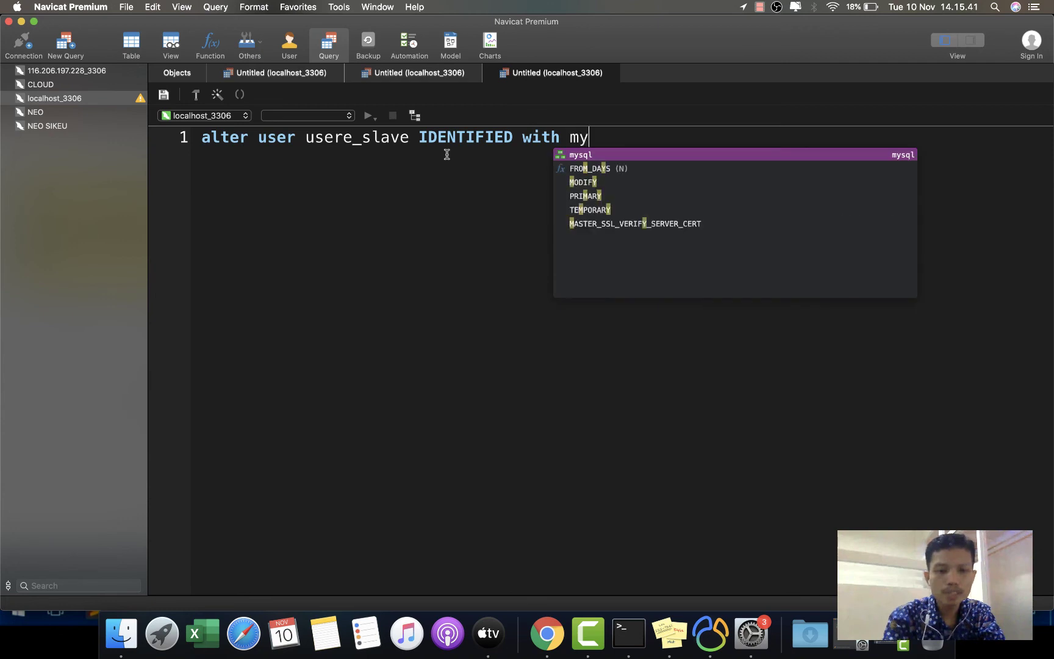
pyautogui.write('sql_nati')
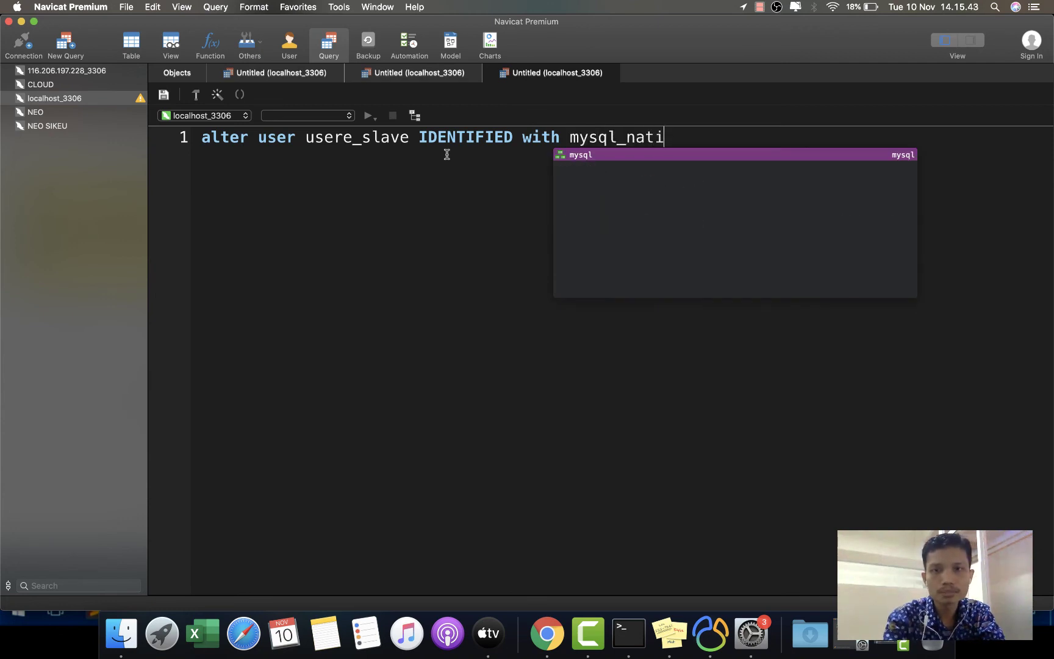
pyautogui.write('ve_pa')
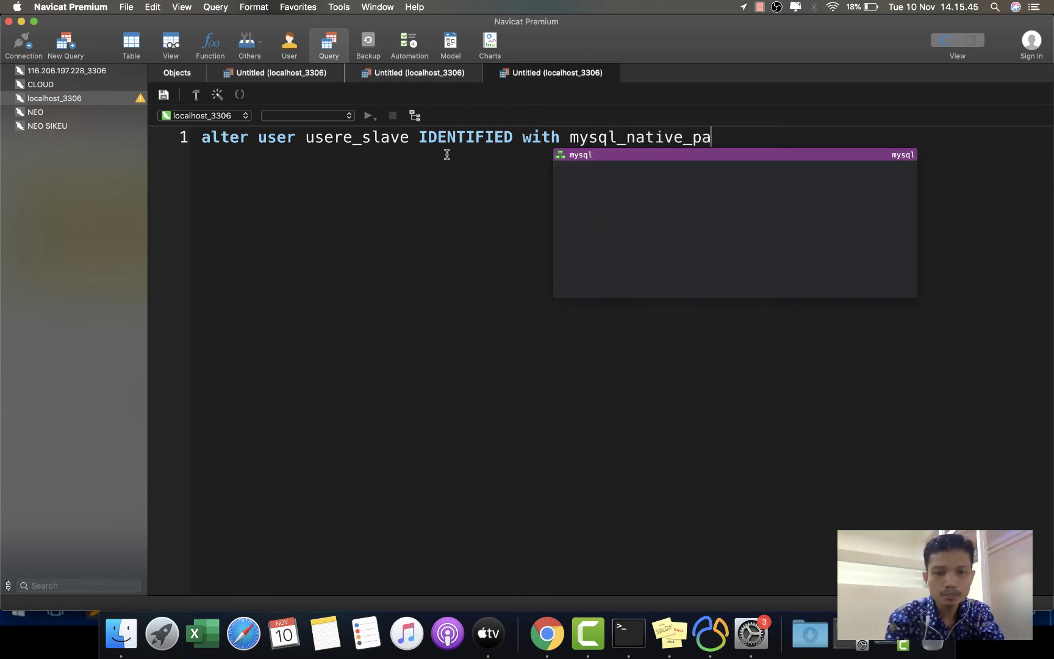
pyautogui.write('ssword')
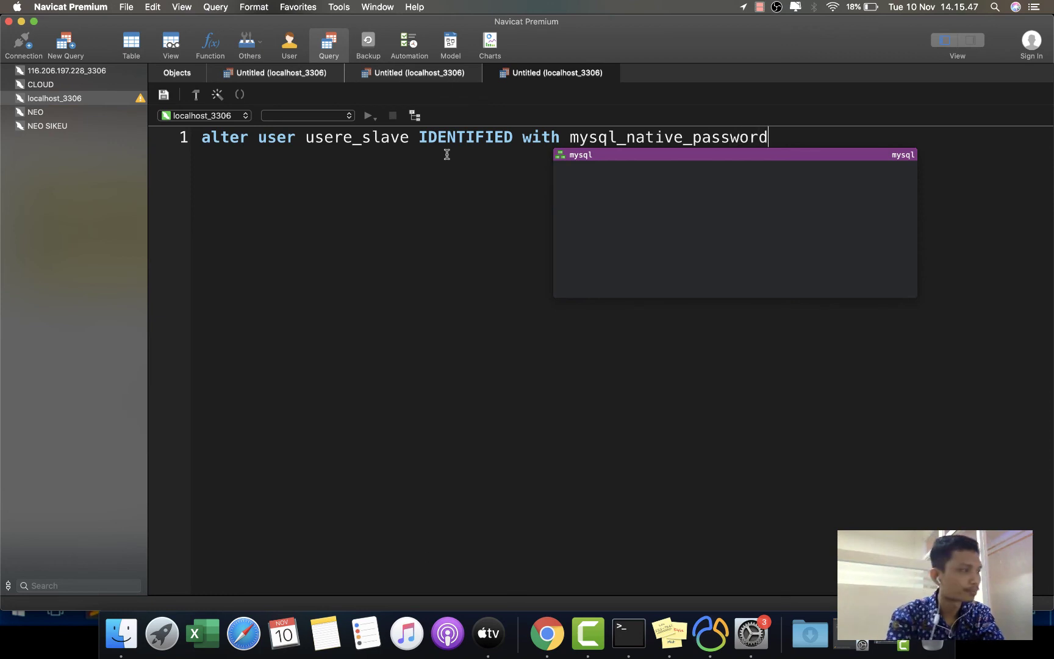
pyautogui.write(' by')
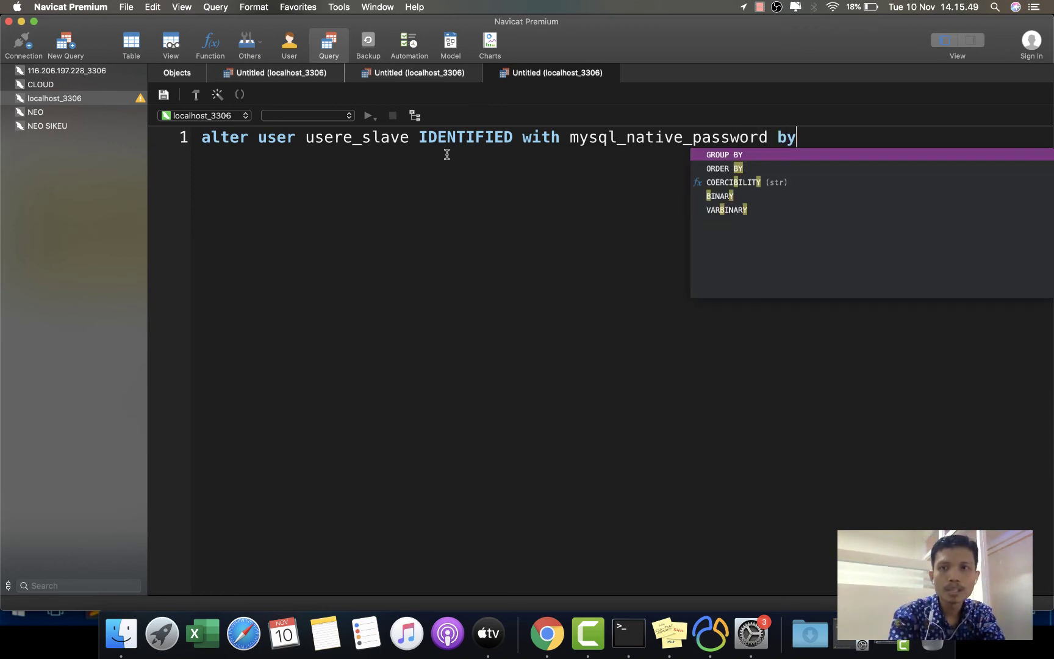
pyautogui.write(' "123')
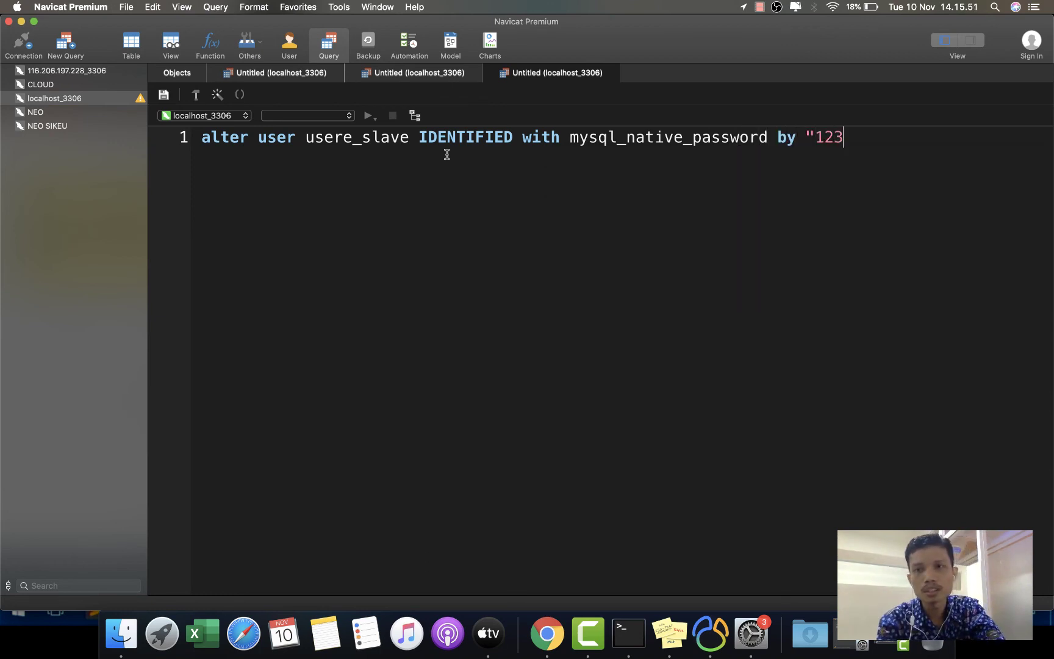
pyautogui.write('4";')
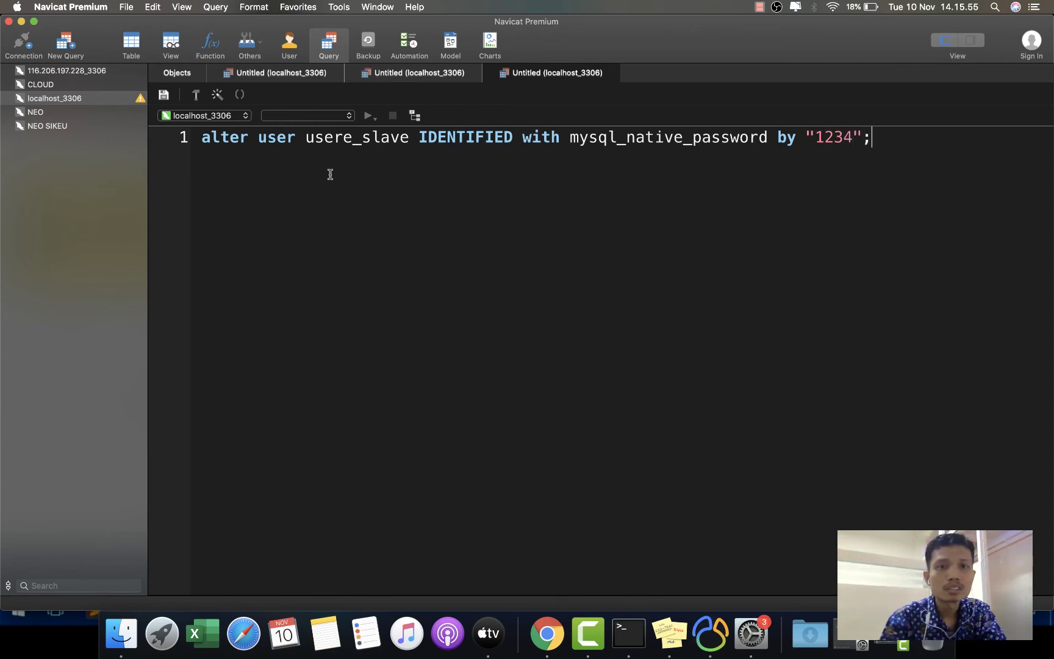
pyautogui.click(367, 116)
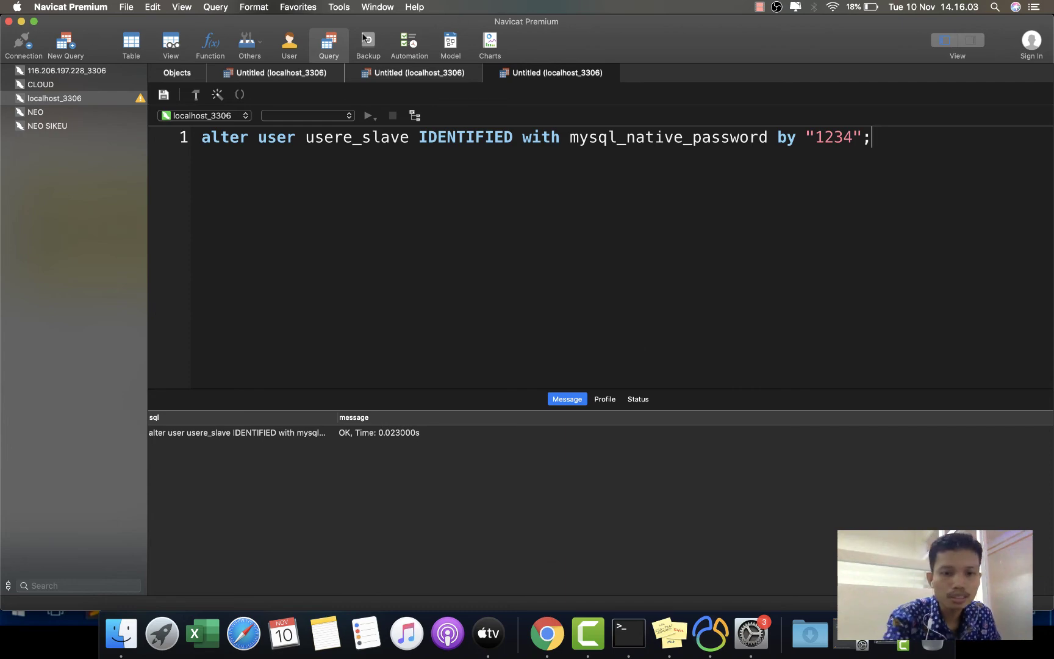
# - Minimize the master's Navicat window to return to the slave's Navicat
pyautogui.hotkey('ctrl', 'Up')
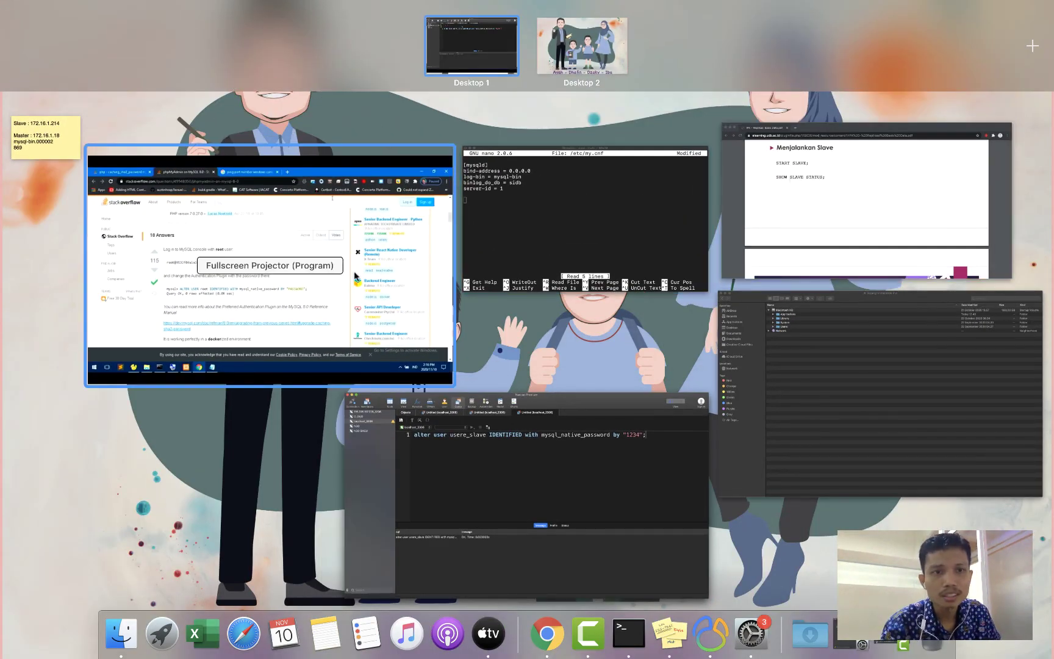
pyautogui.click(292, 219)
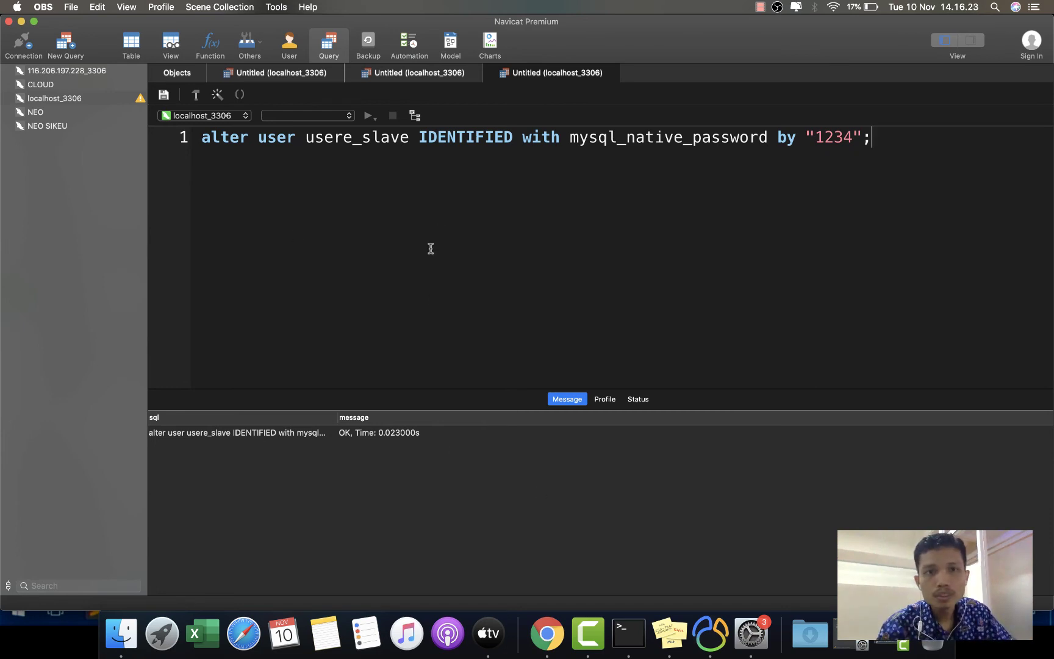
pyautogui.click(22, 21)
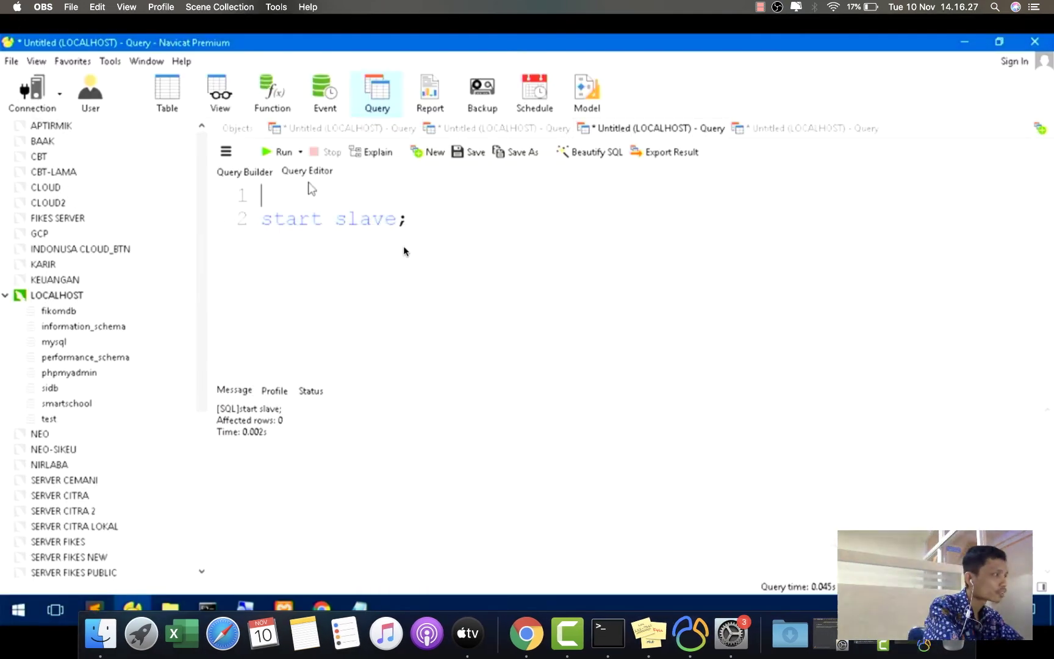
# - Rerun stop slave; start slave; then show slave status in grid view, widening Slave_IO_State to read 'Waiting for master to send event'
pyautogui.write('stop s')
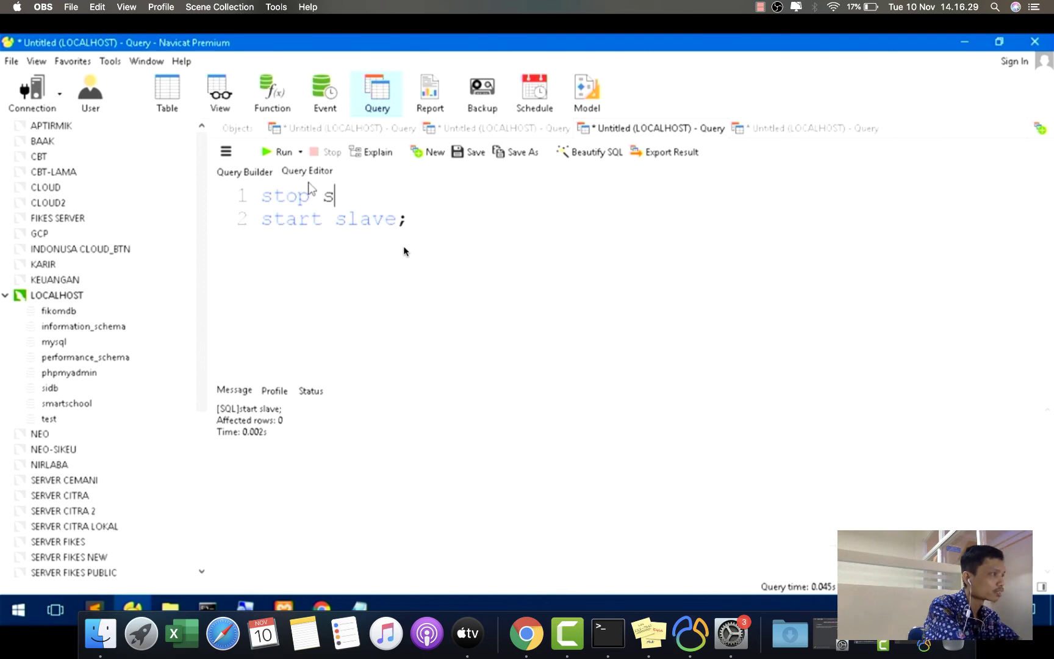
pyautogui.write('lave;')
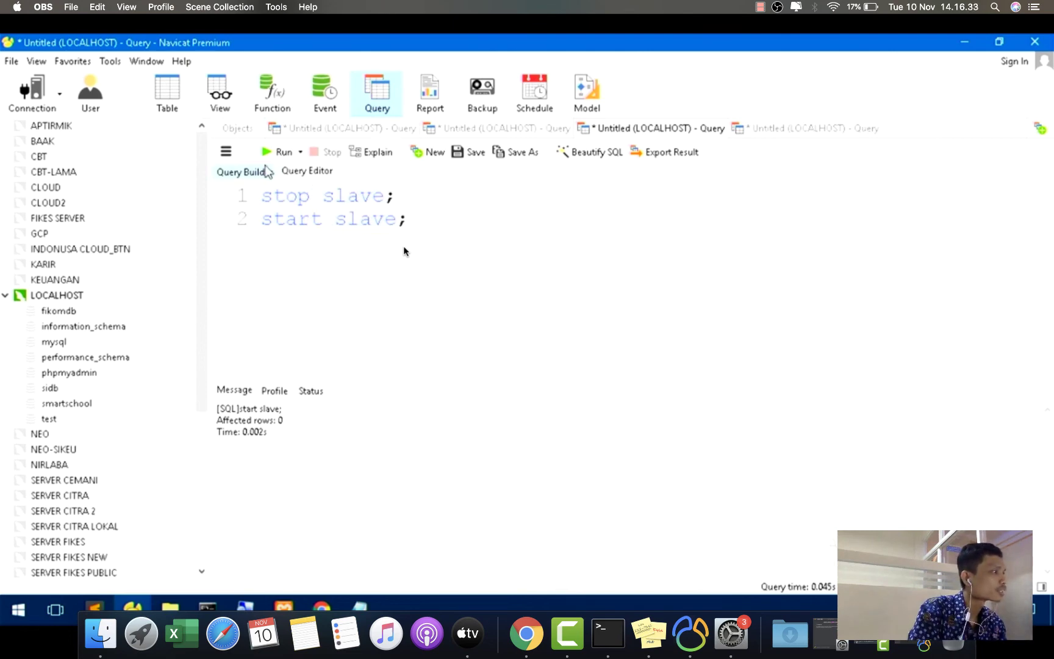
pyautogui.click(280, 152)
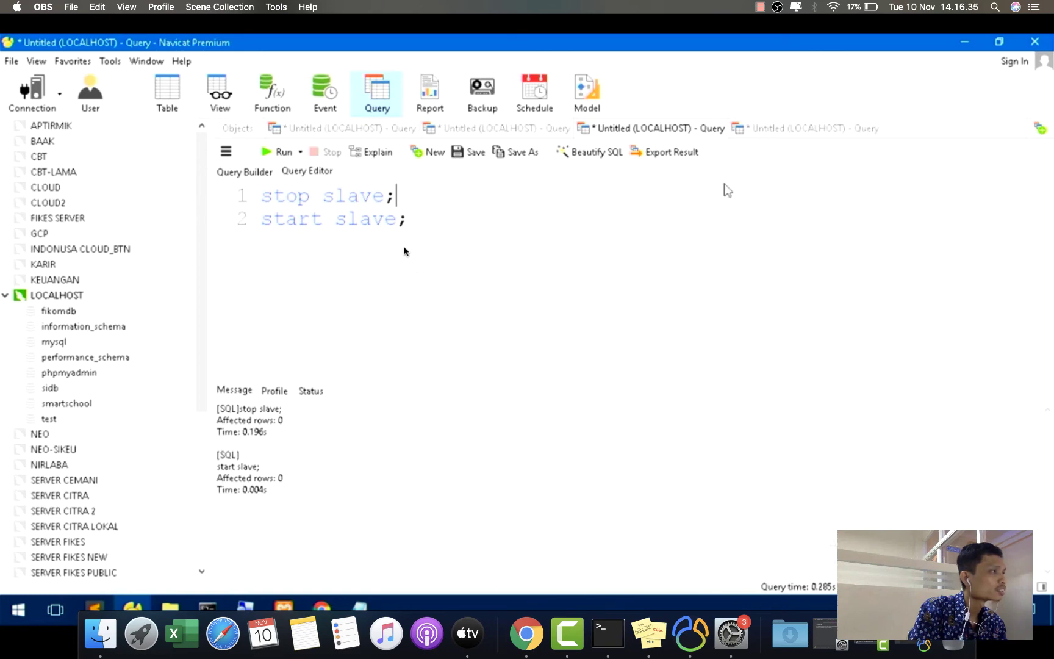
pyautogui.click(488, 129)
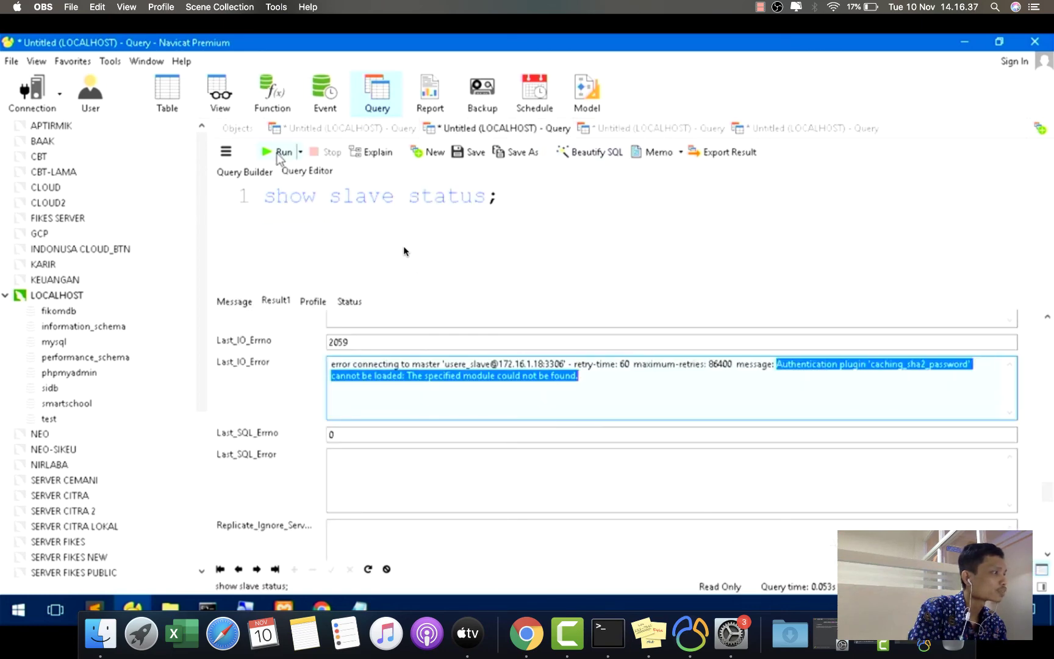
pyautogui.click(279, 153)
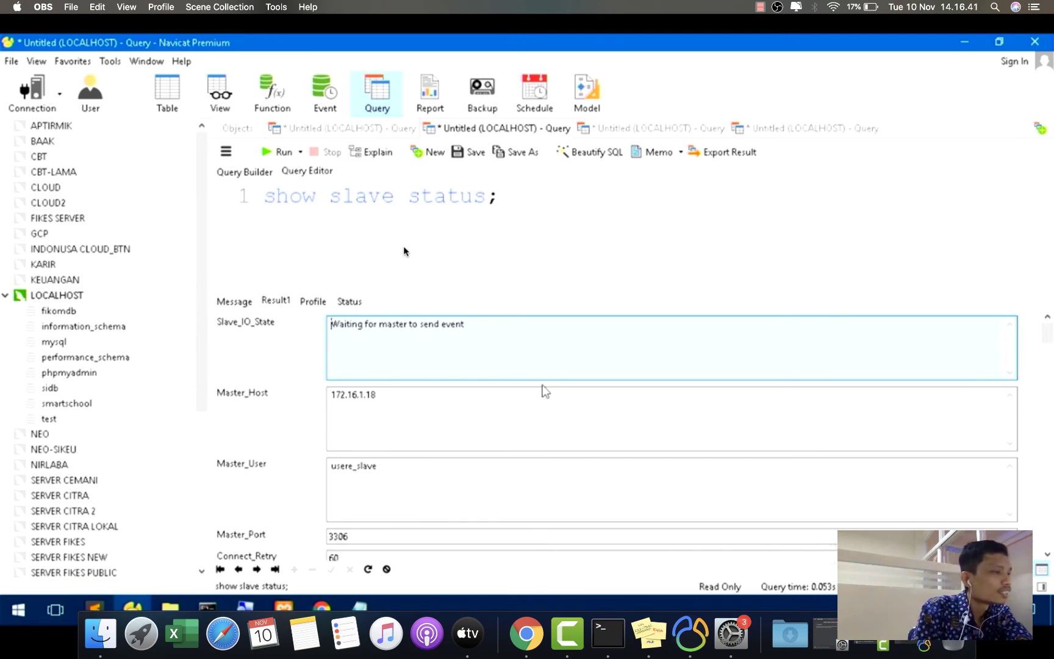
pyautogui.click(1026, 570)
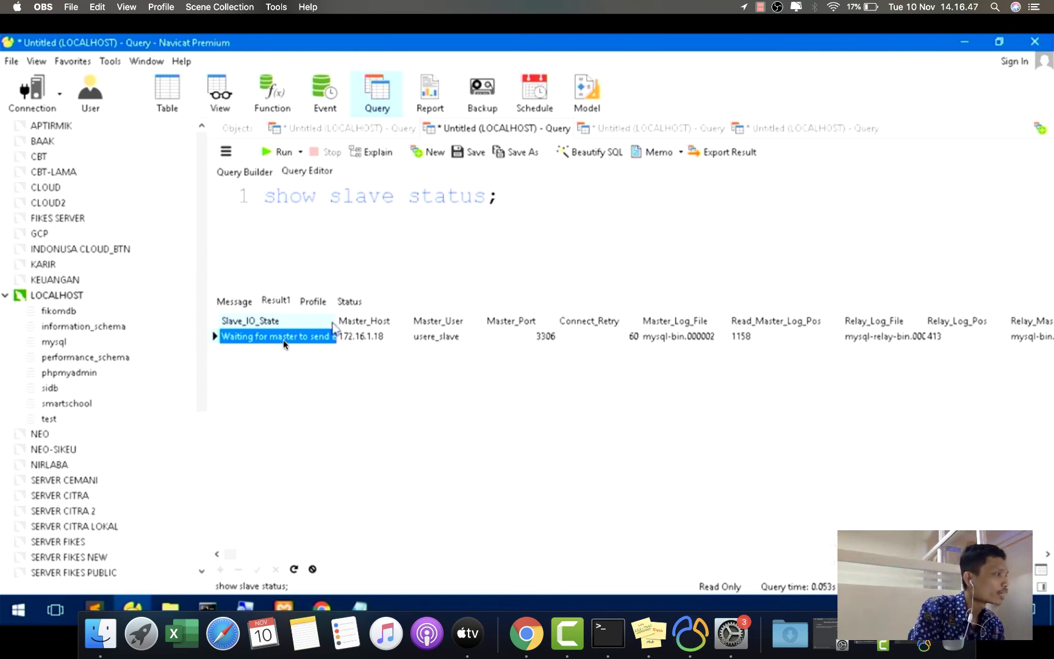
pyautogui.moveTo(336, 321); pyautogui.dragTo(410, 321)
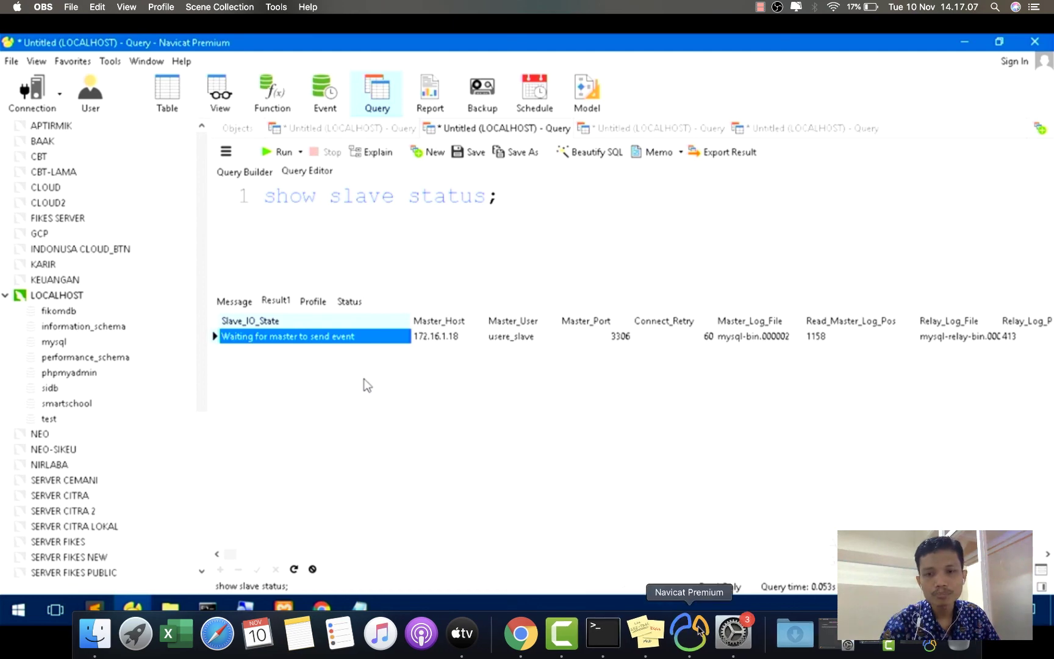
pyautogui.click(700, 631)
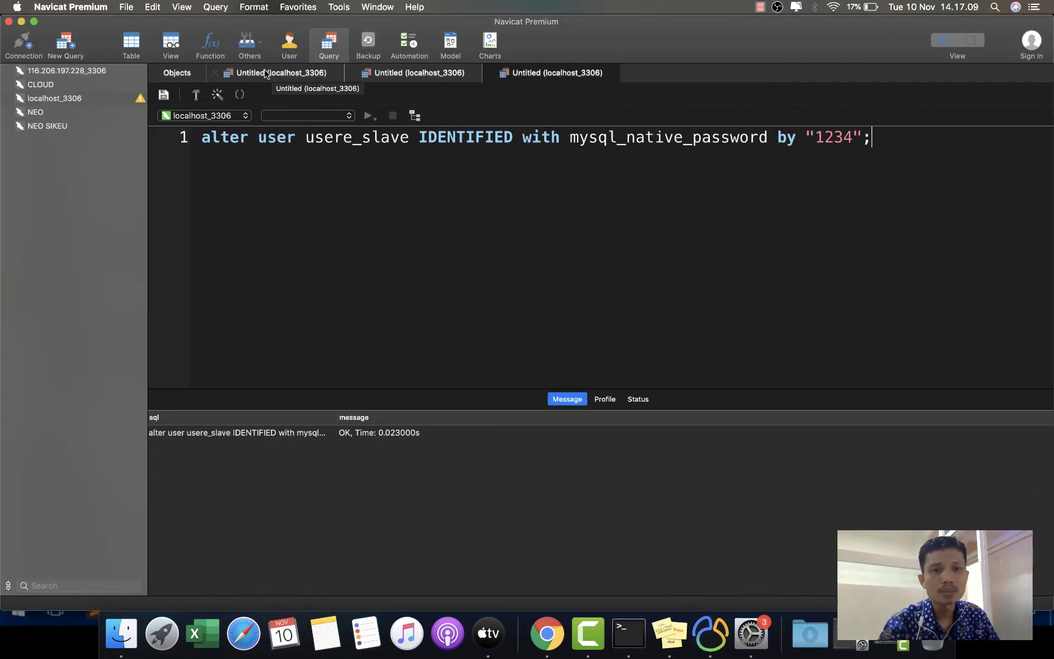
pyautogui.click(269, 73)
pyautogui.click(384, 193)
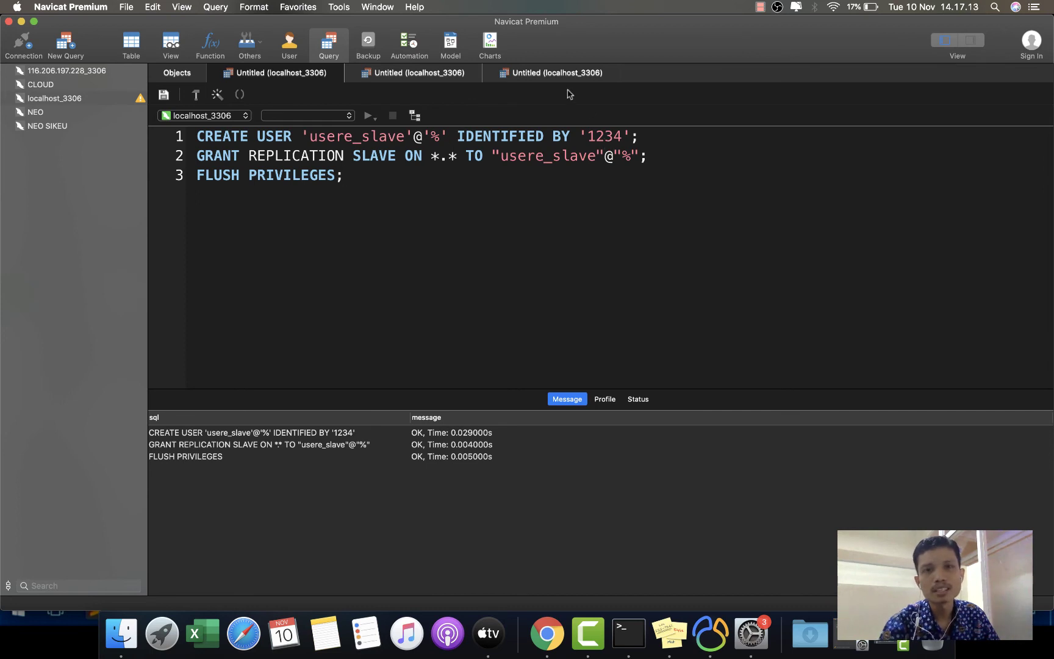
pyautogui.click(545, 74)
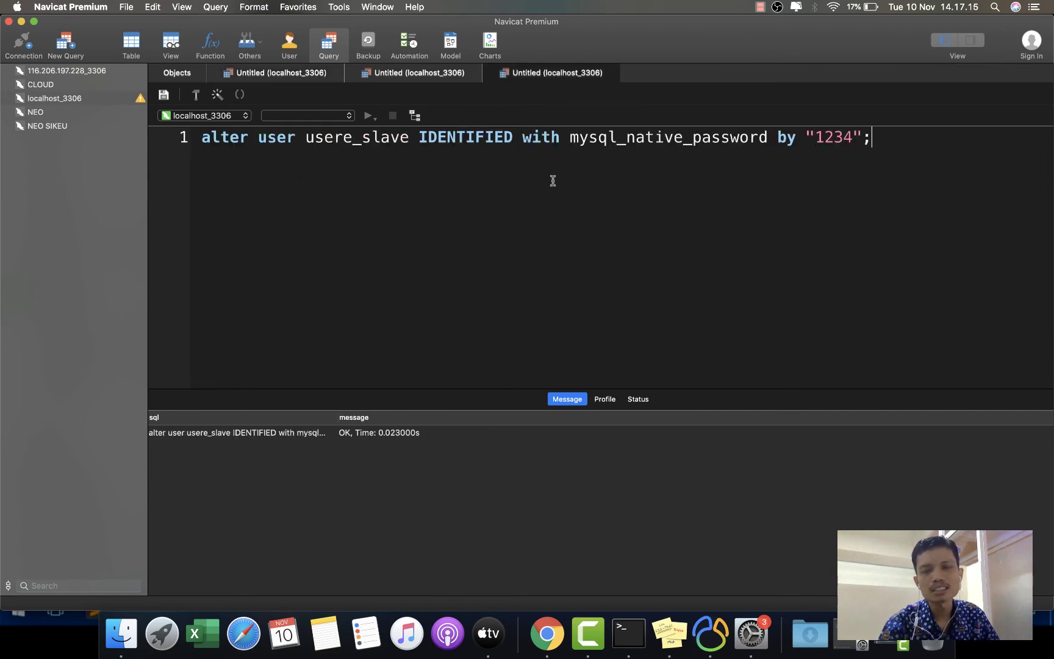
pyautogui.doubleClick(630, 142)
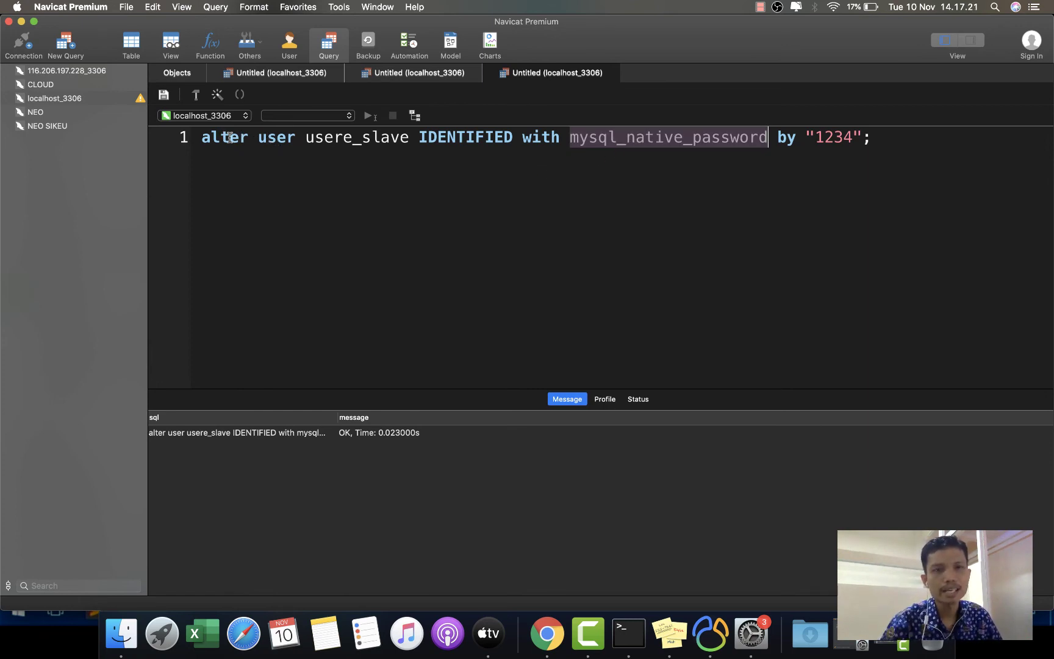
pyautogui.doubleClick(278, 137)
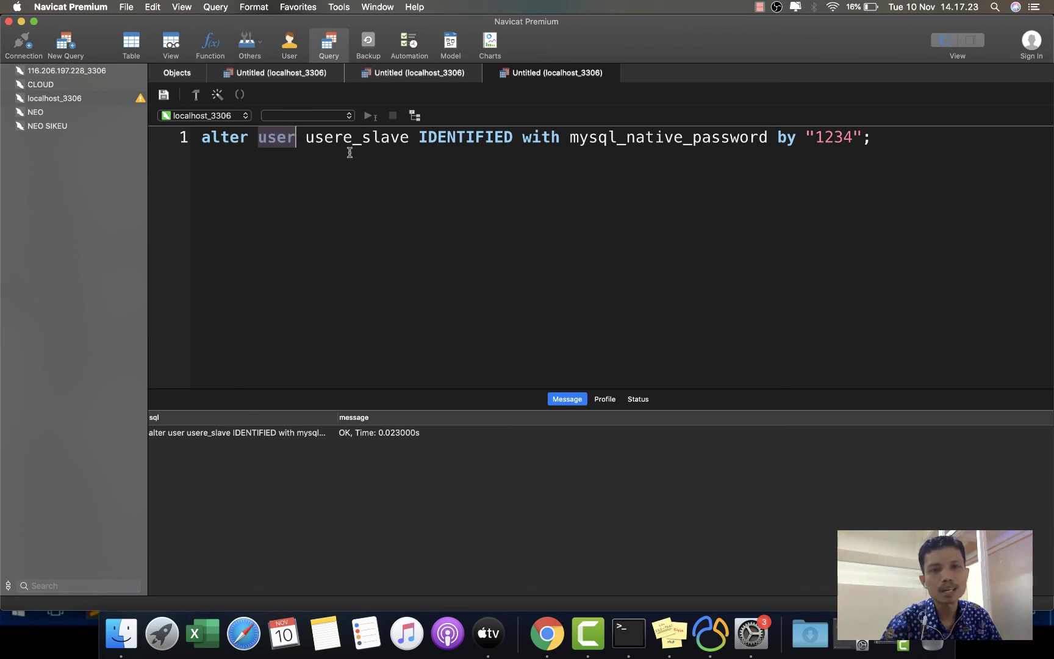
pyautogui.doubleClick(360, 135)
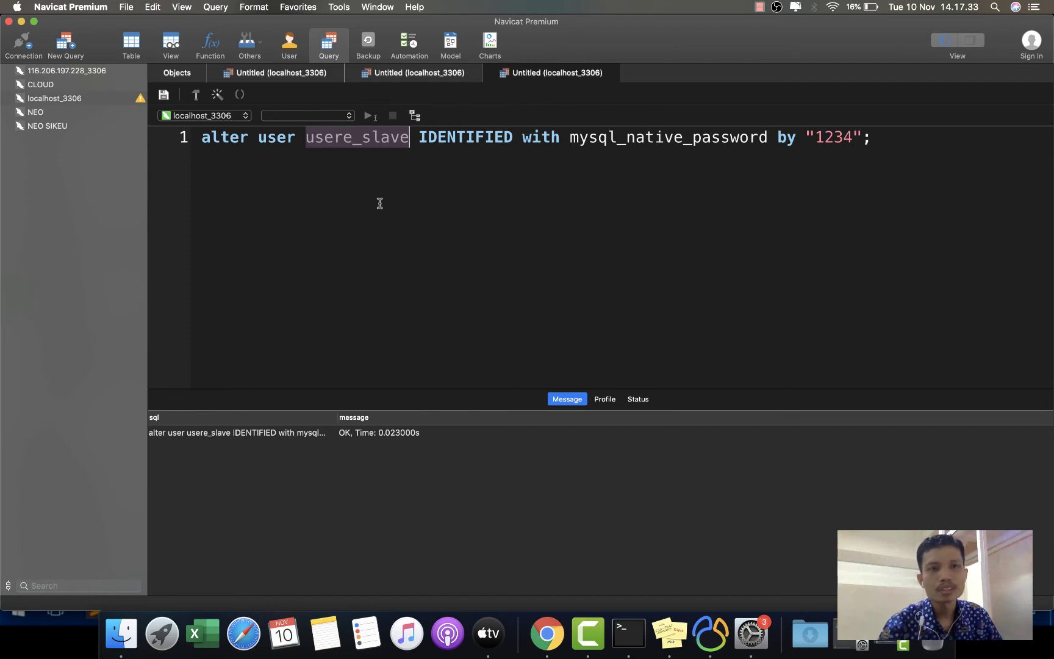
pyautogui.click(20, 23)
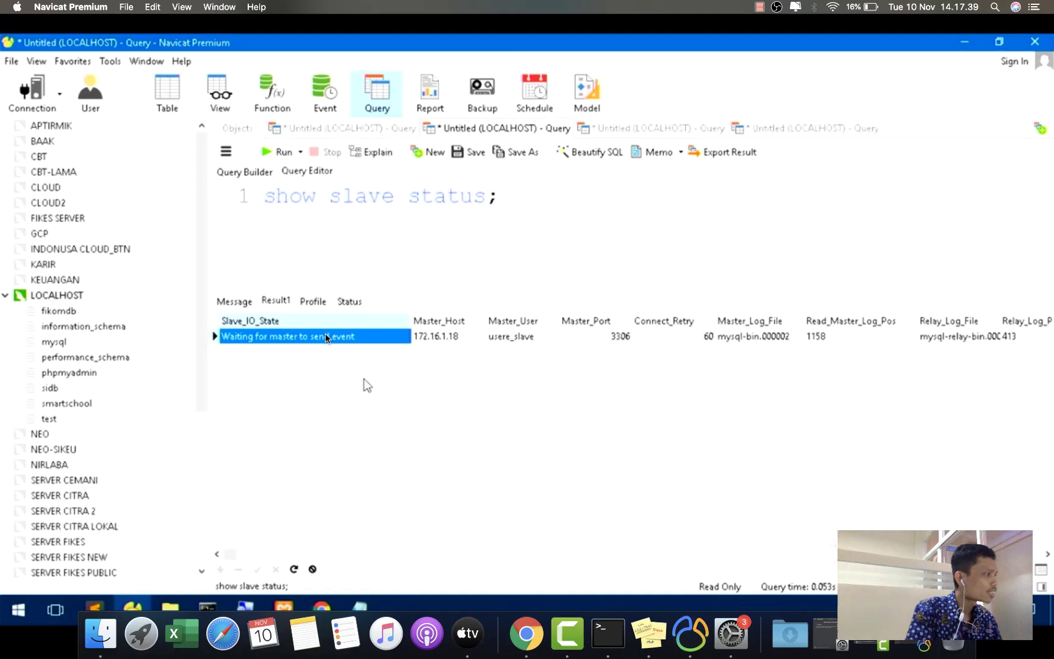
# - Open the slave's sidb database and bring the master's Navicat window back to the front
pyautogui.doubleClick(37, 388)
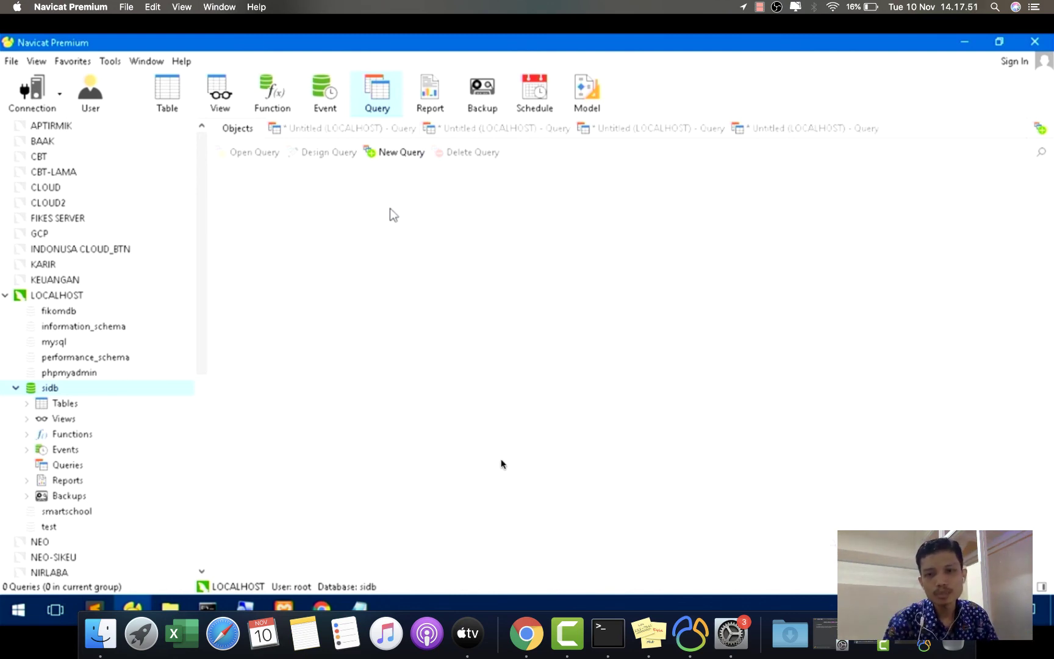
pyautogui.click(691, 635)
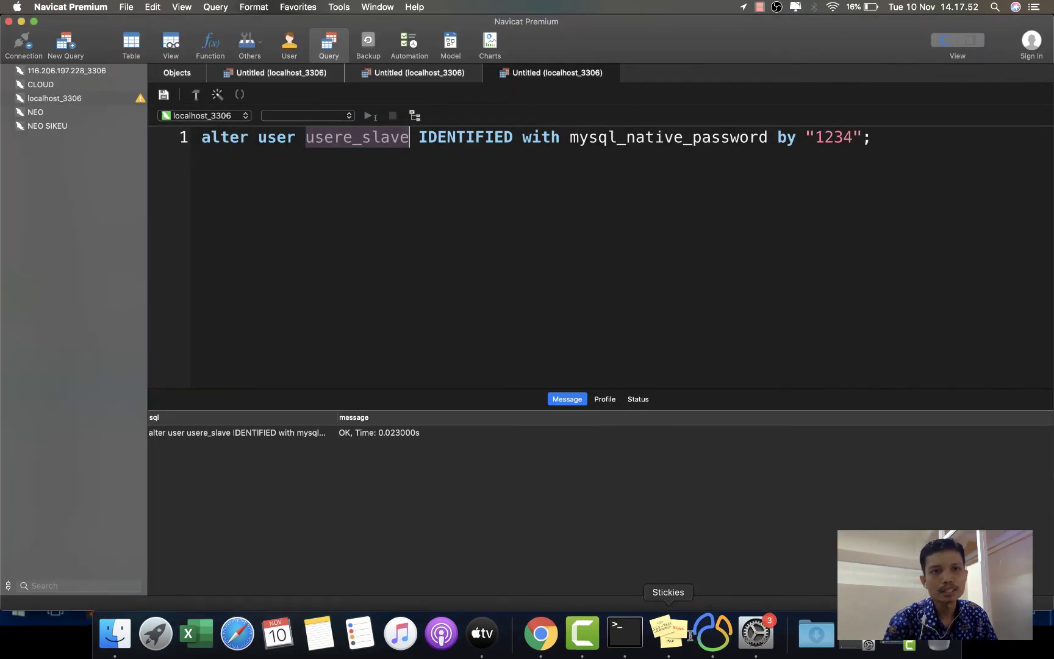
# - Open the master's sidb database and start designing a new table
pyautogui.doubleClick(26, 100)
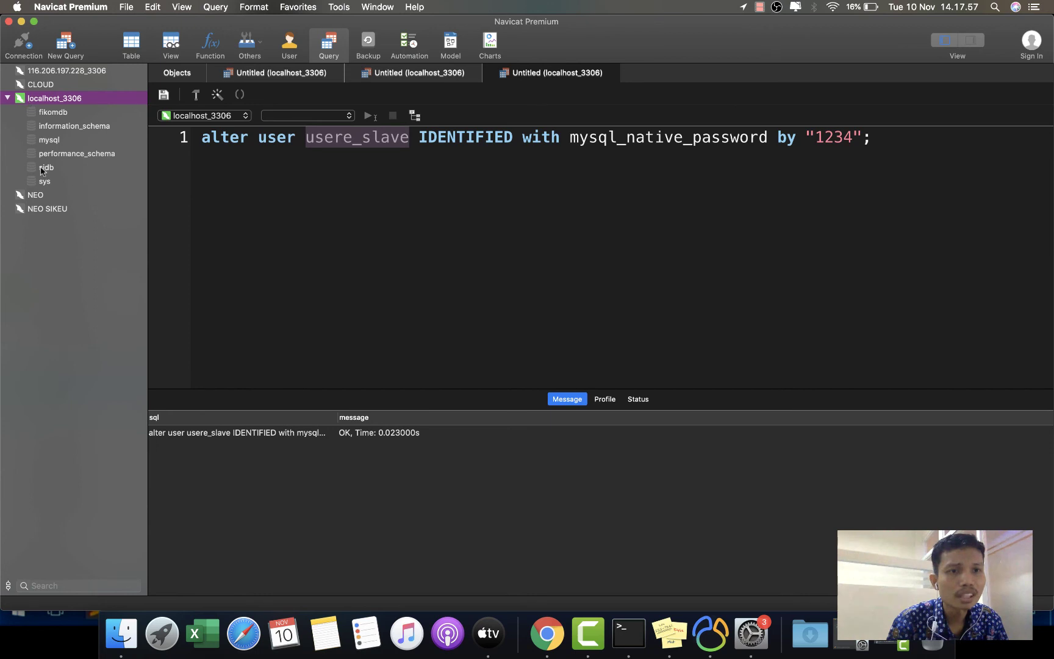
pyautogui.doubleClick(44, 168)
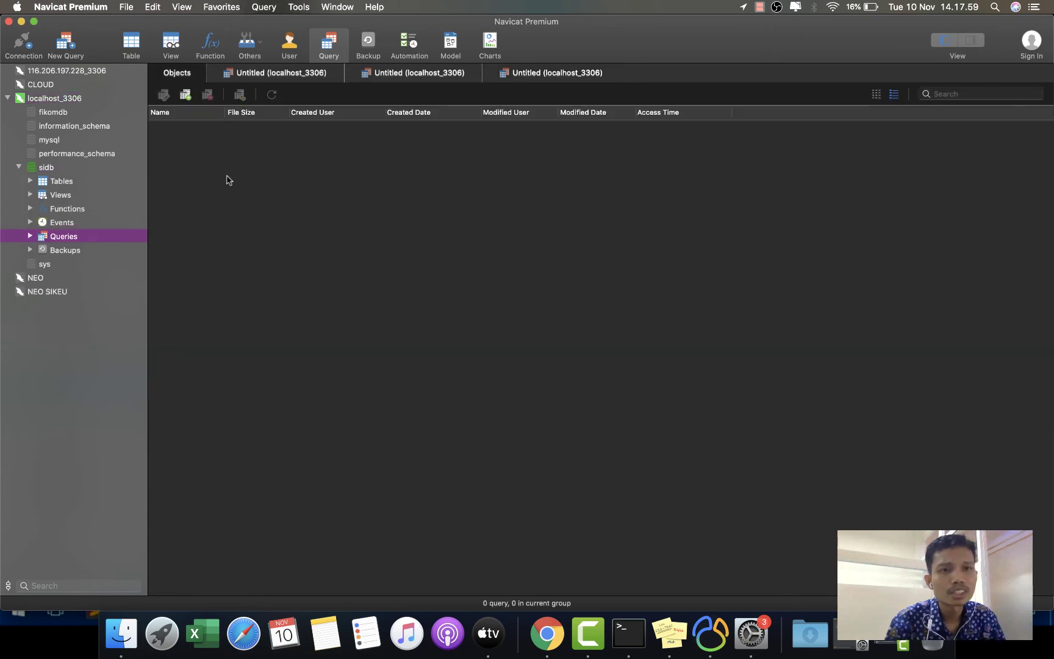
pyautogui.click(186, 96)
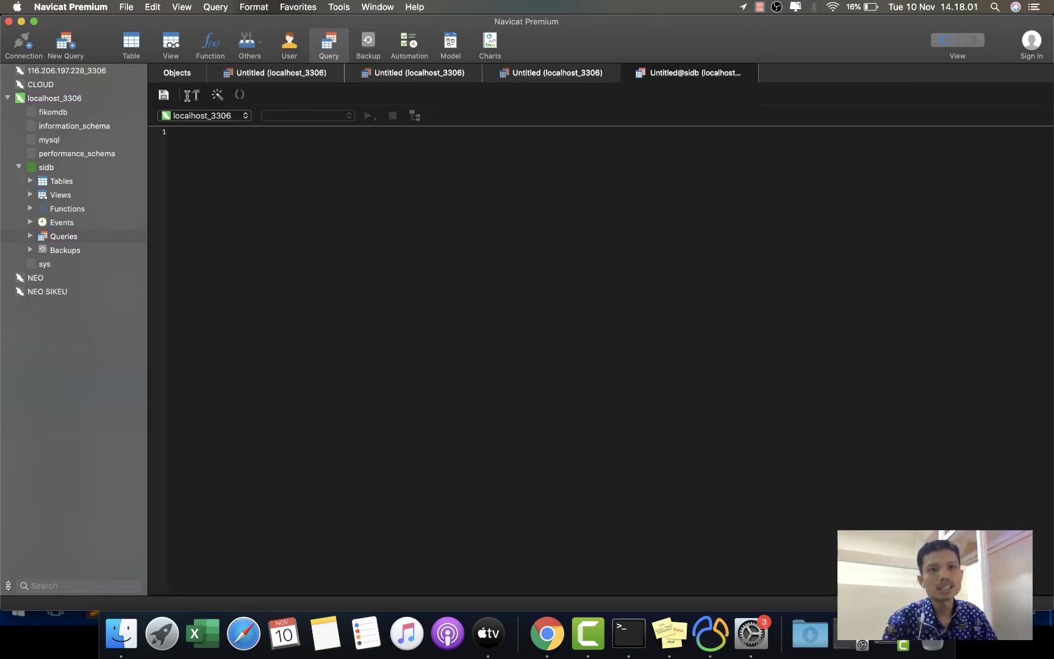
pyautogui.click(630, 72)
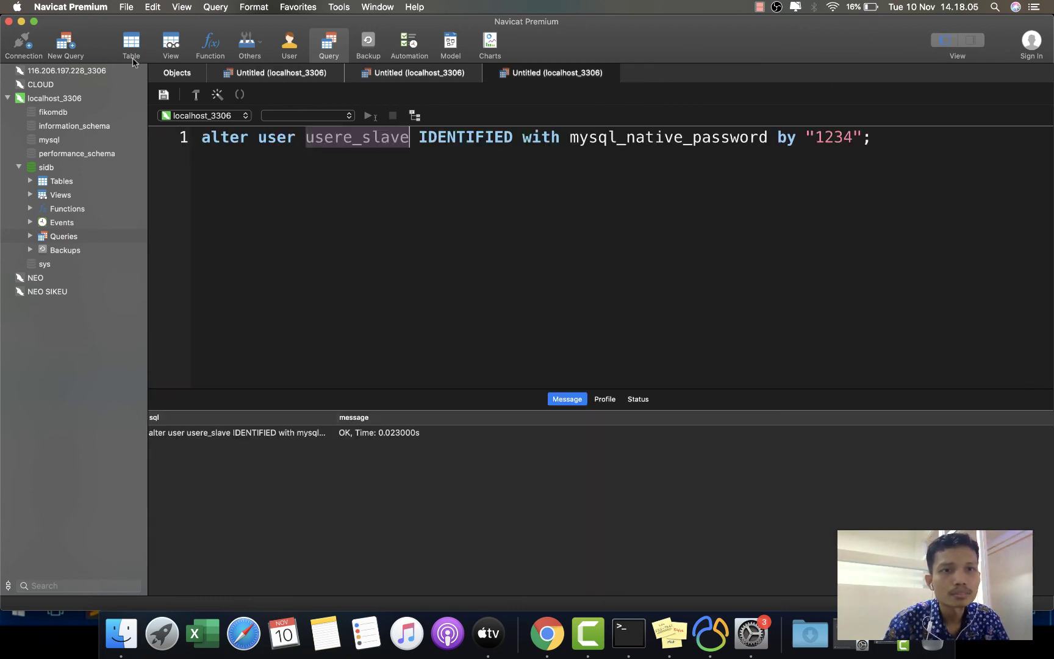
pyautogui.click(131, 53)
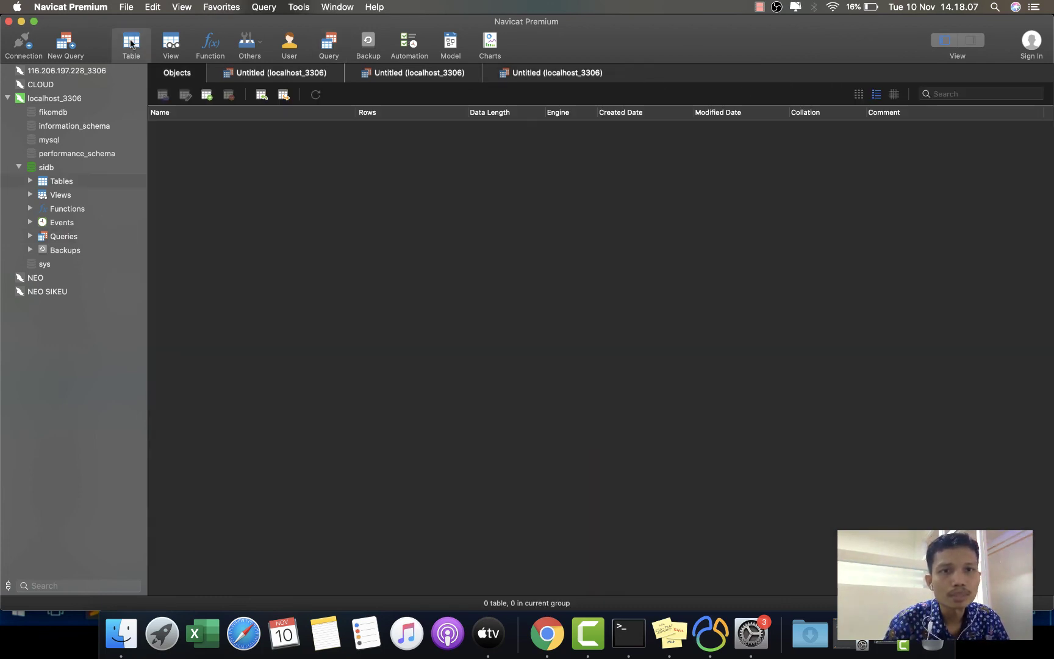
pyautogui.click(207, 94)
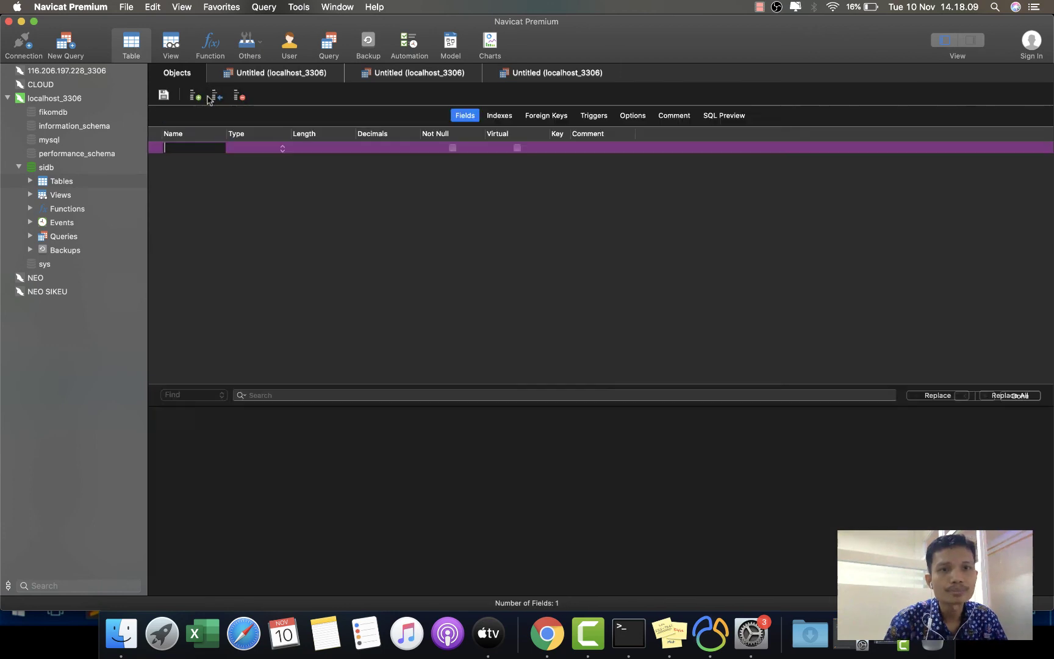
# - Add primary-key field nim varchar(12) and a second field nama
pyautogui.write('nim')
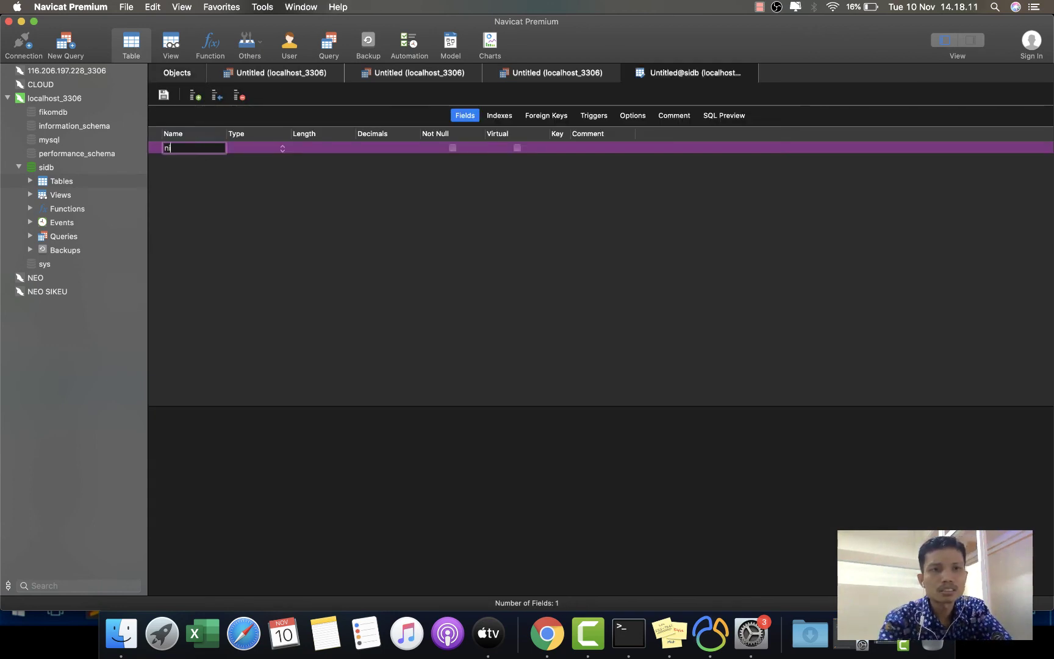
pyautogui.press('Tab')
pyautogui.click(322, 149)
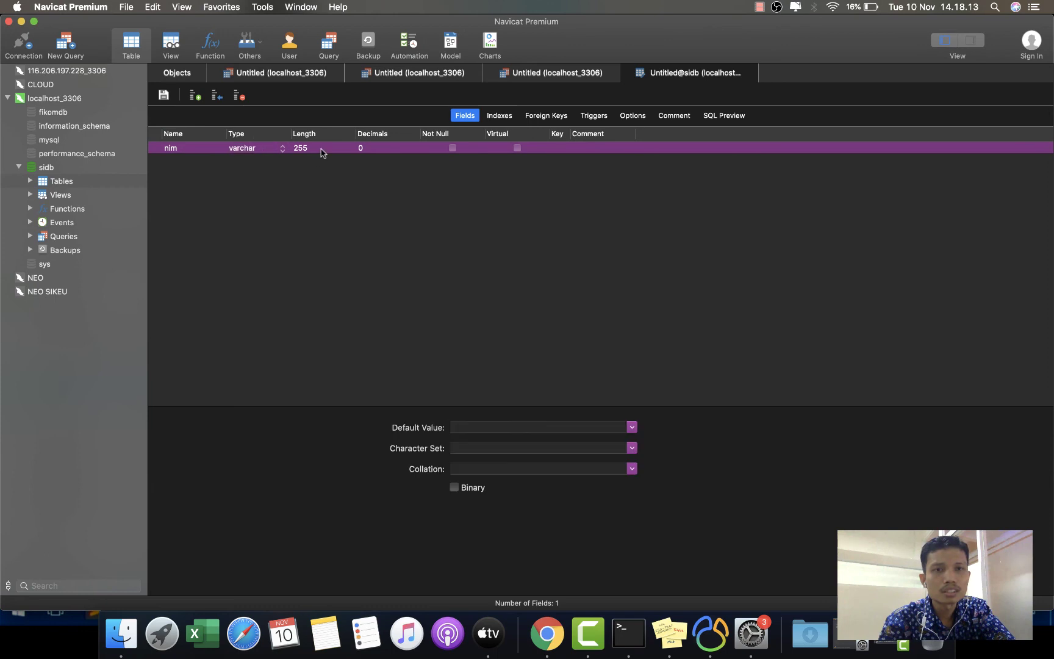
pyautogui.write('12')
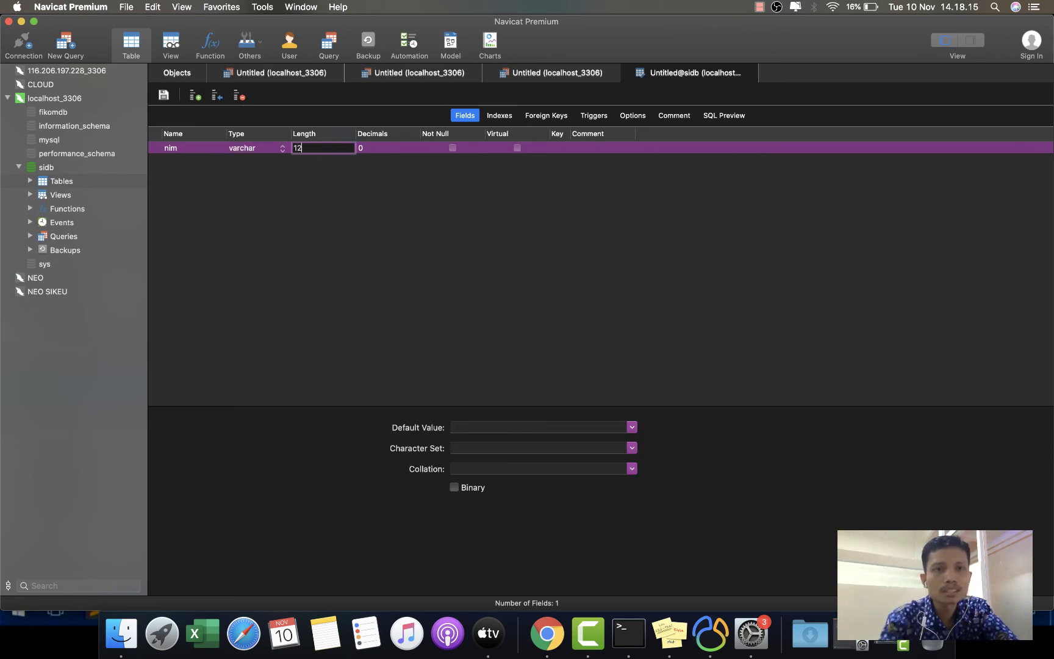
pyautogui.click(561, 149)
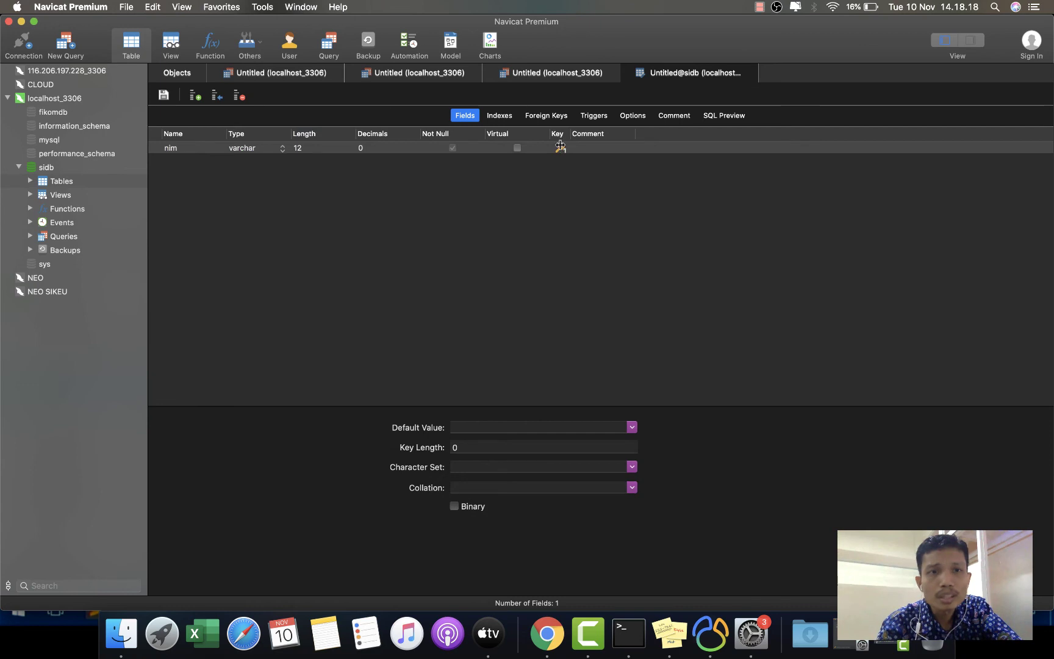
pyautogui.click(196, 96)
pyautogui.press('Tab')
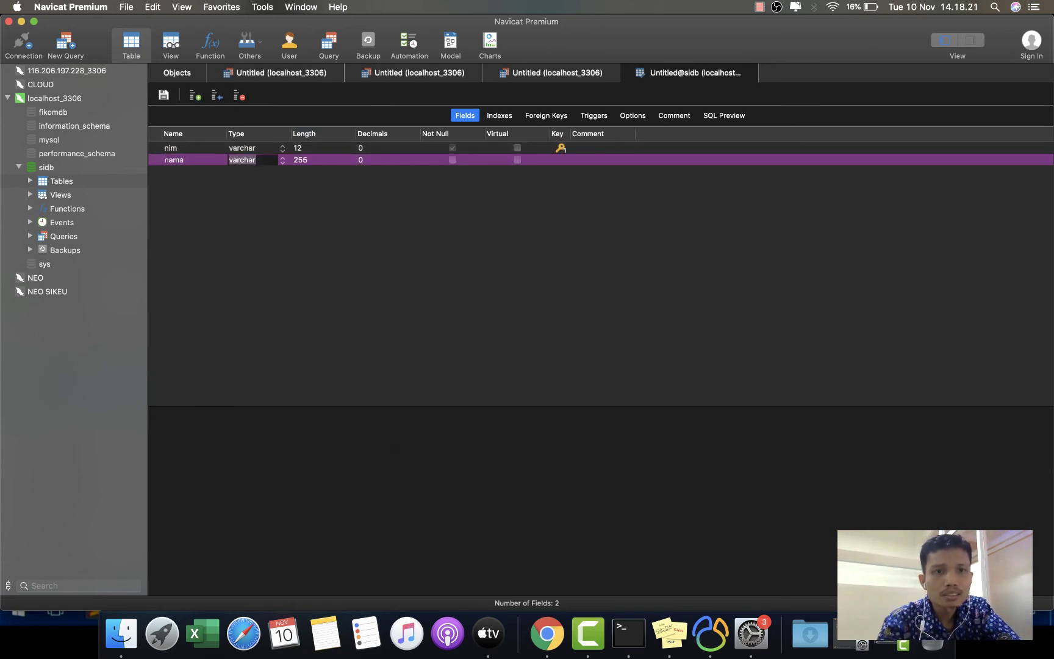
pyautogui.click(287, 214)
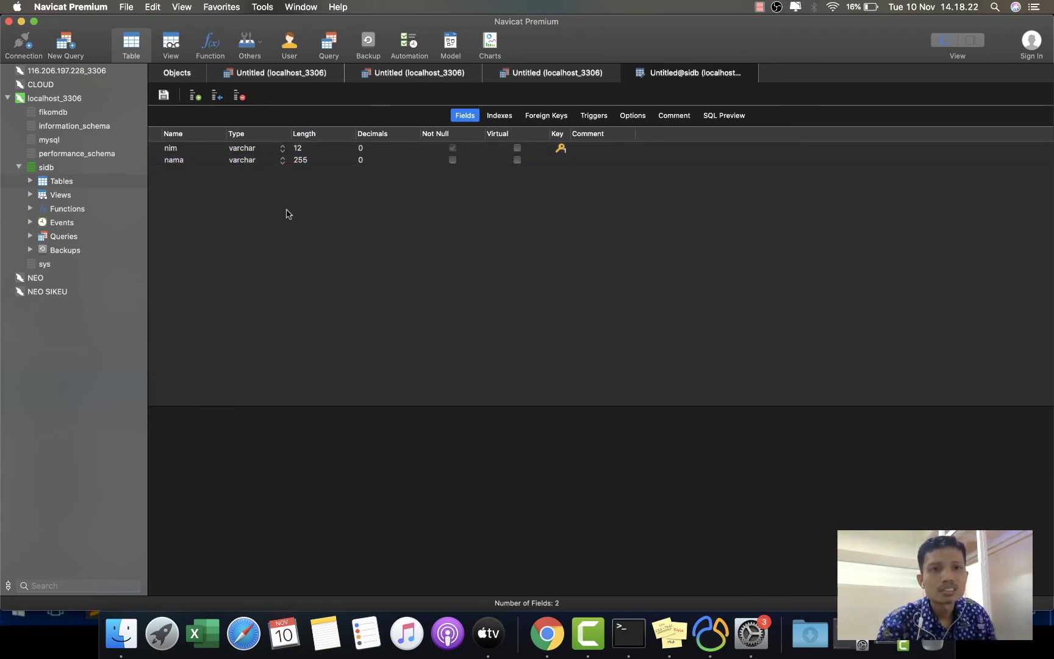
# - Save the table as mahasiswa and minimize the master's window
pyautogui.click(163, 96)
pyautogui.write('mahasiswa')
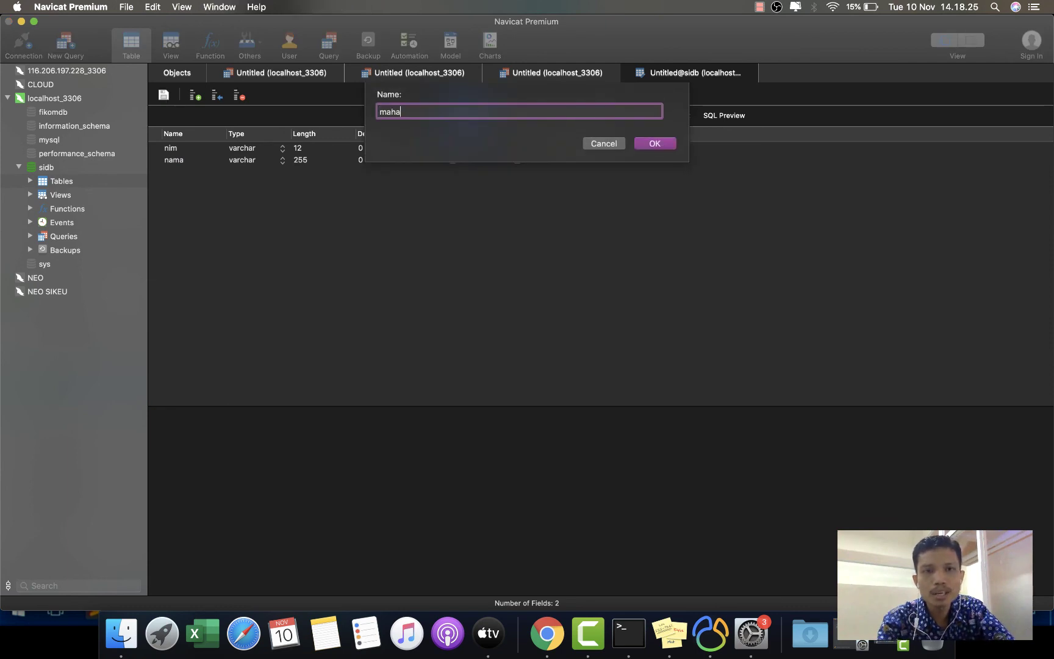
pyautogui.click(656, 144)
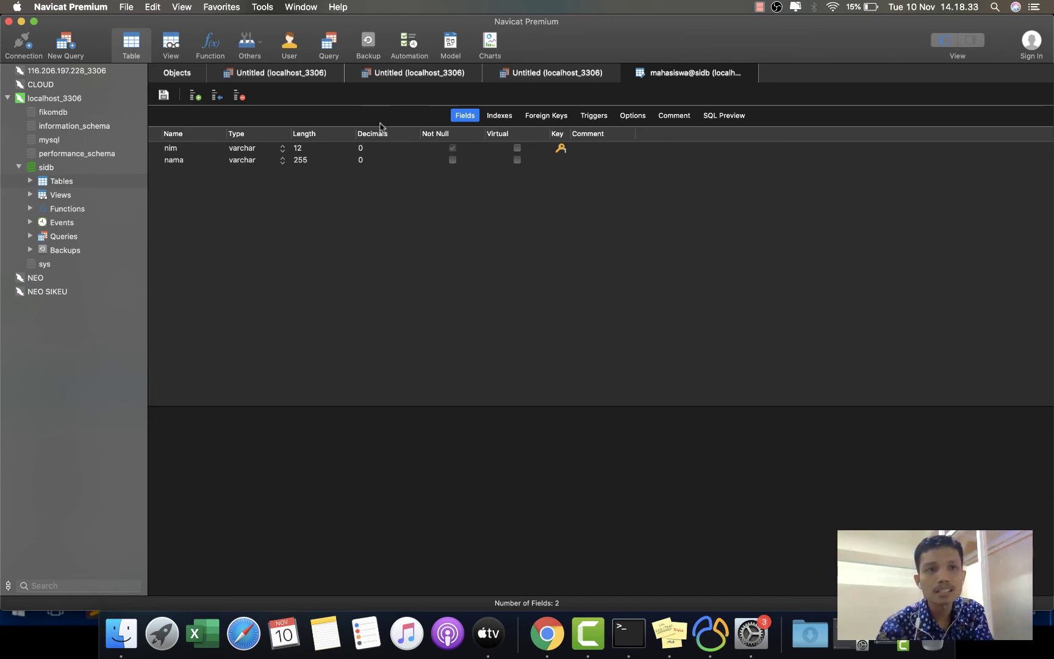
pyautogui.click(20, 22)
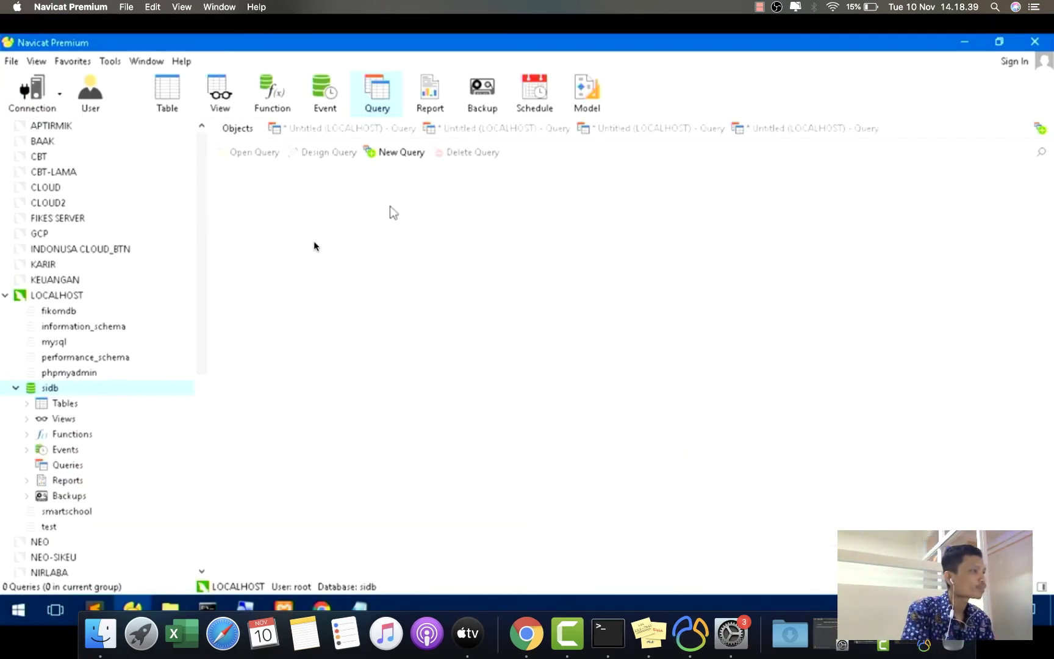
# - Refresh the slave's query list and view the tables in sidb
pyautogui.rightClick(382, 211)
pyautogui.click(452, 303)
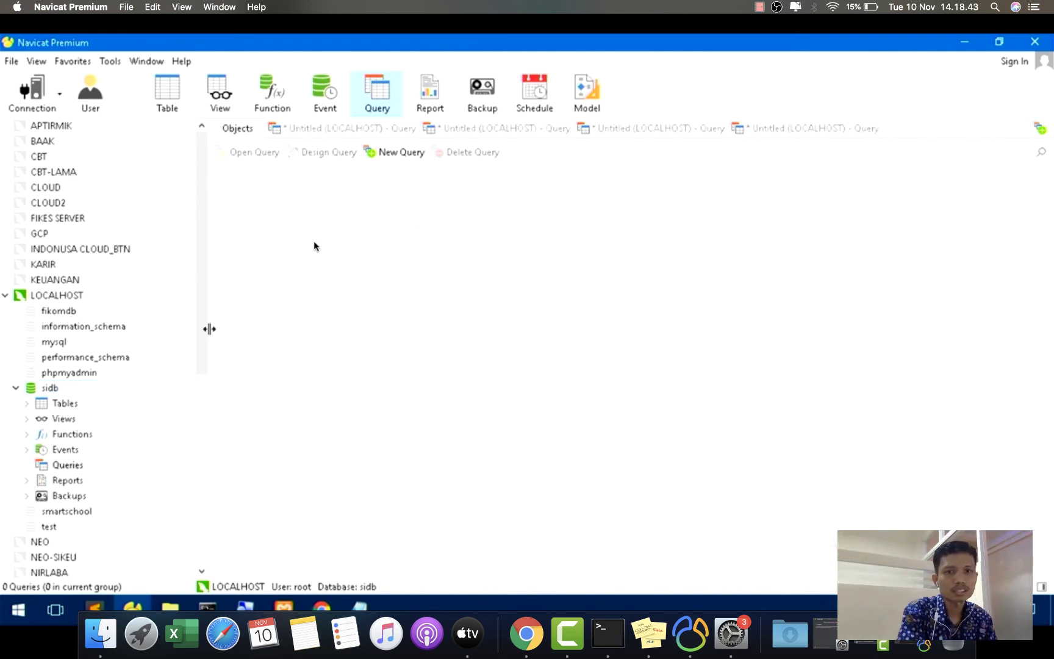
pyautogui.click(57, 403)
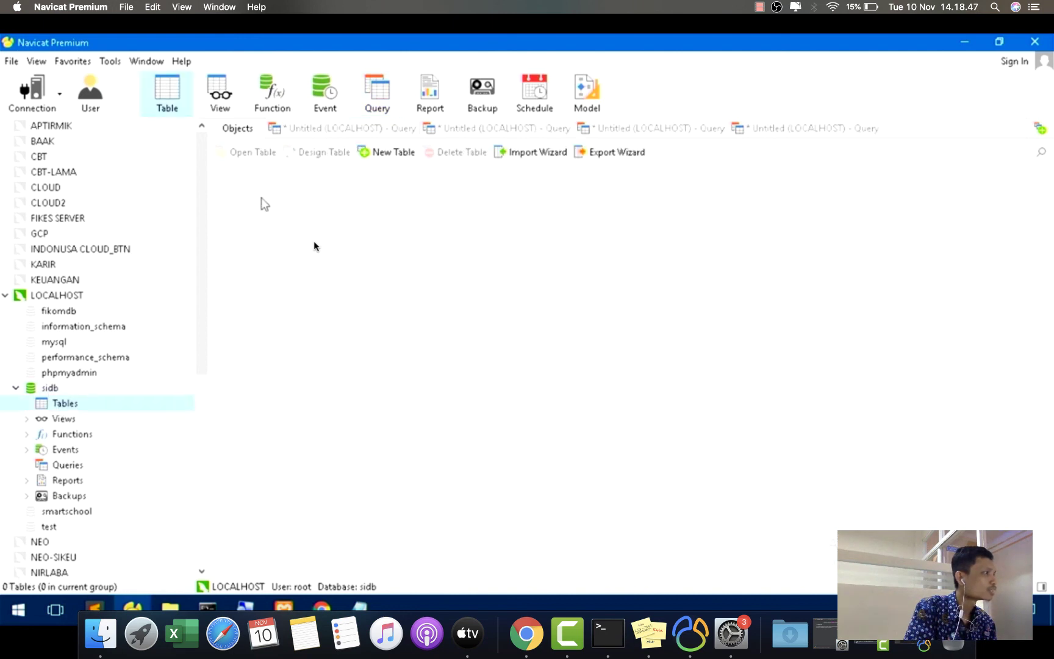
pyautogui.rightClick(290, 227)
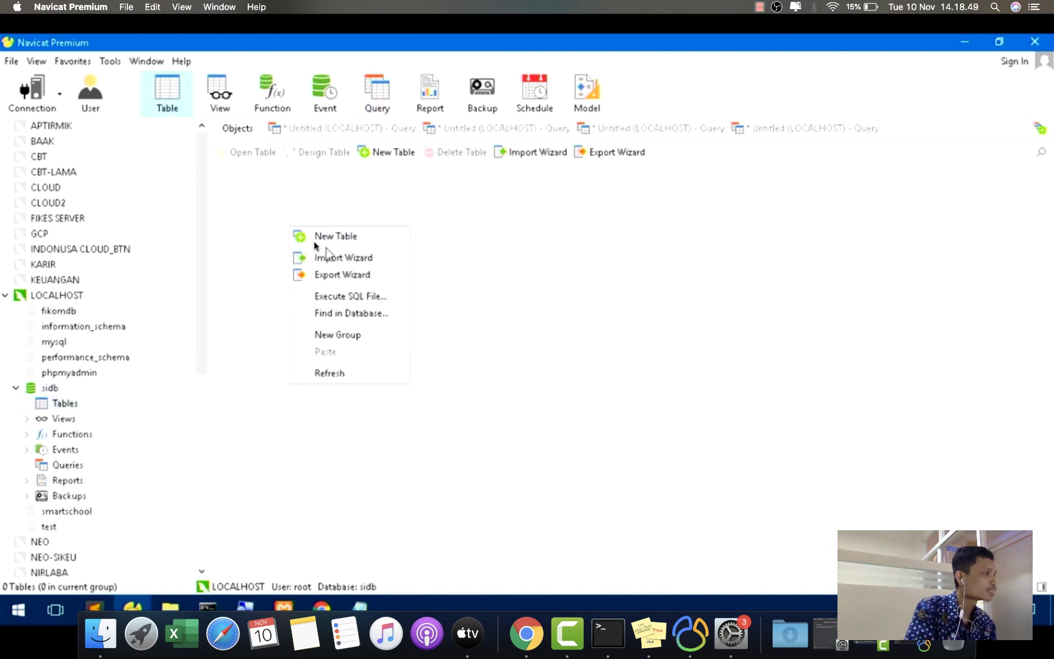
pyautogui.click(339, 334)
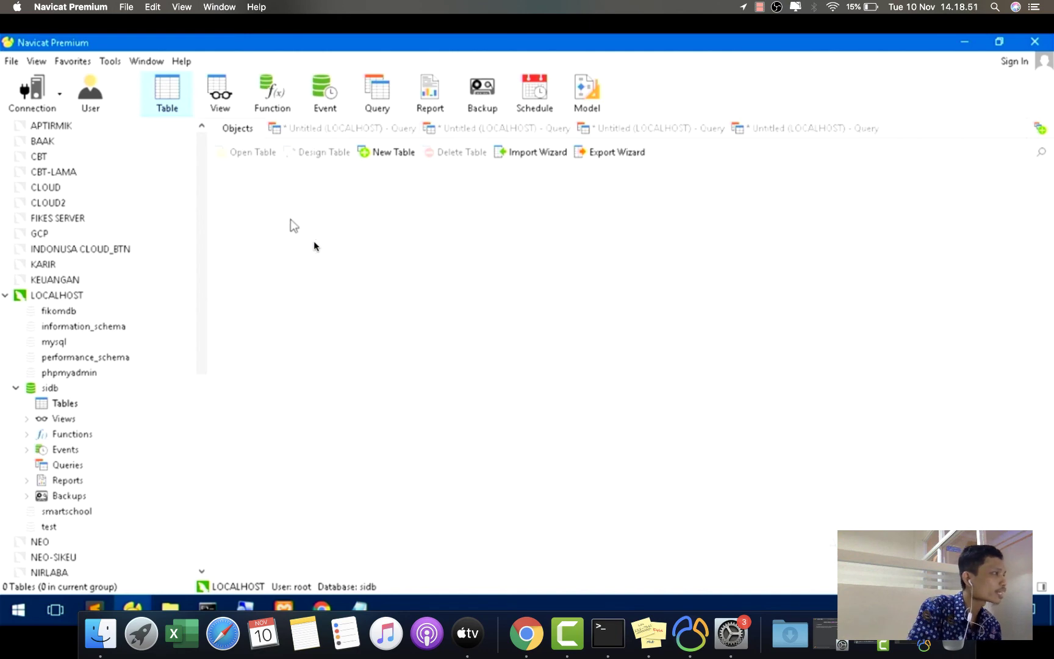
# - Rerun show slave status and widen the Last_Error column to read the error
pyautogui.click(351, 129)
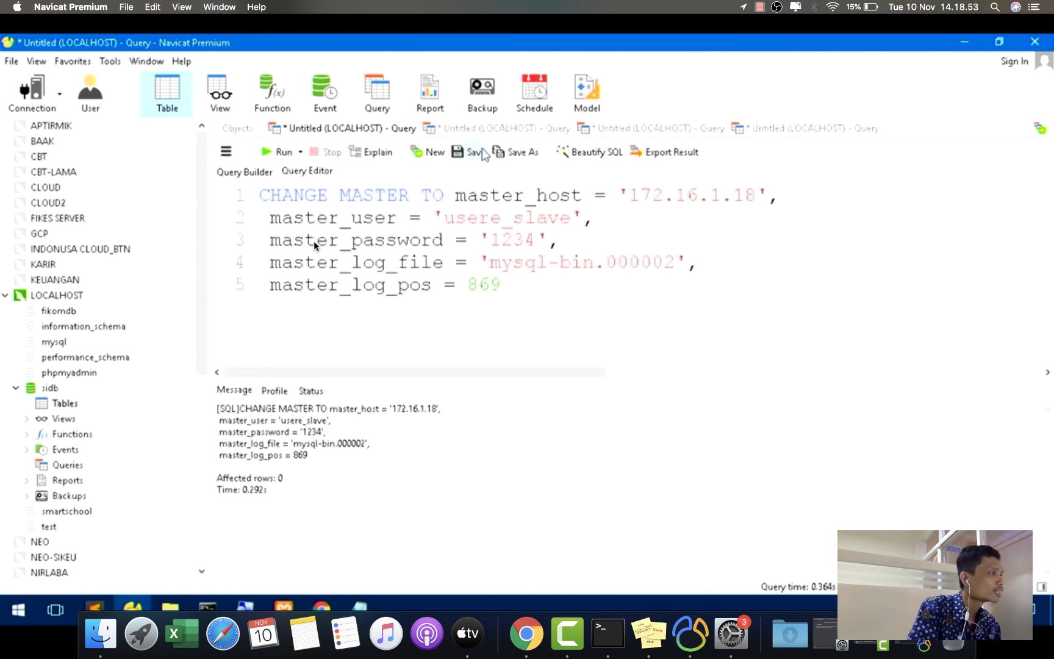
pyautogui.click(497, 128)
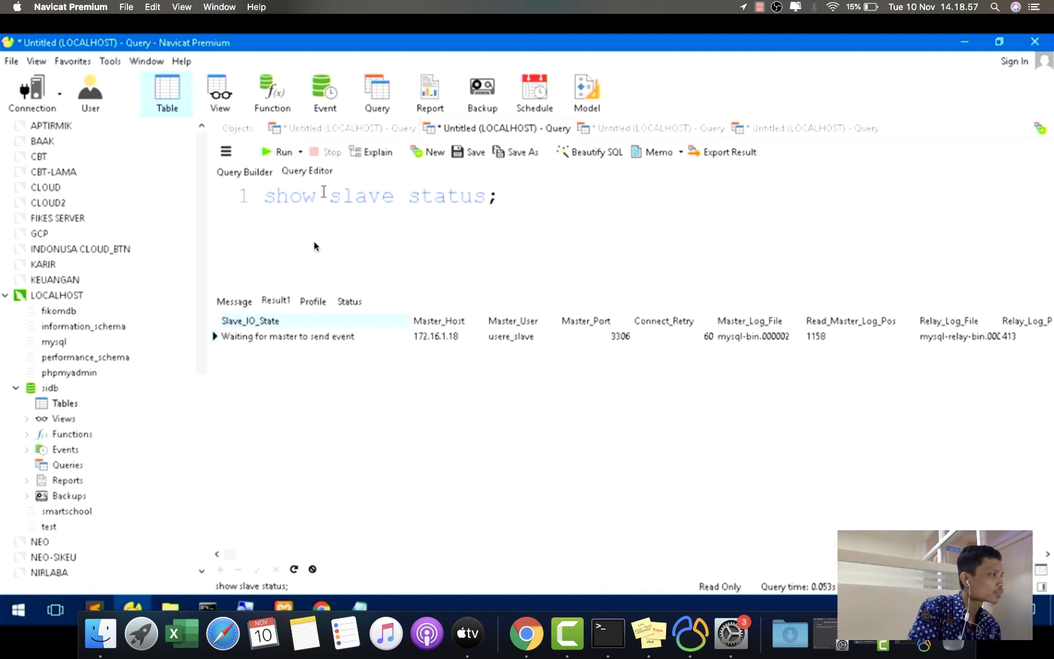
pyautogui.click(278, 152)
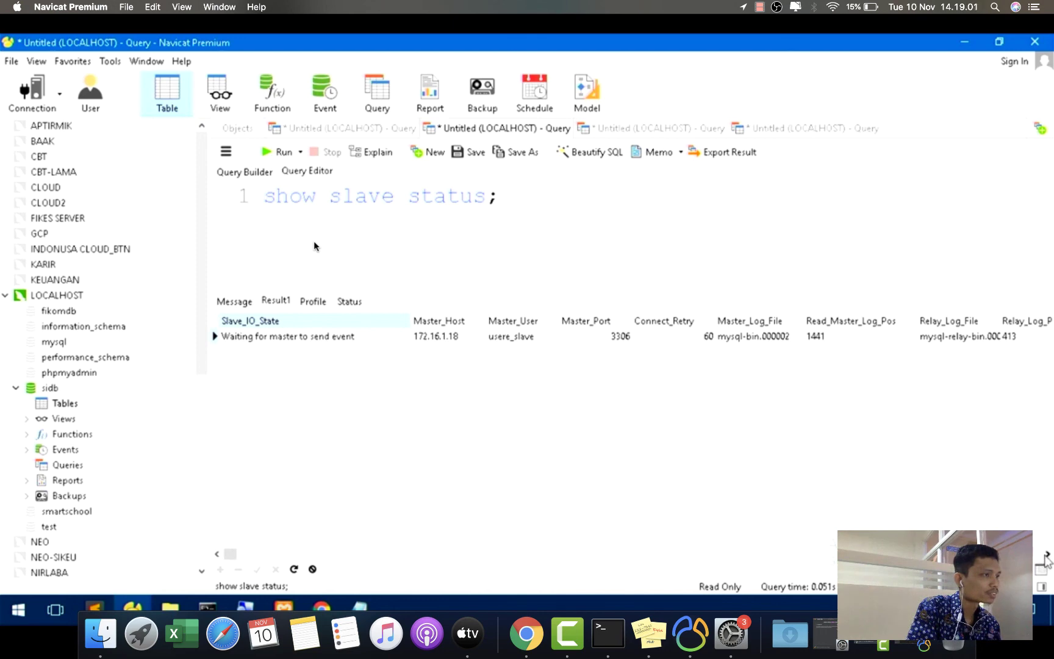
pyautogui.hscroll(3, 314, 246)
pyautogui.hscroll(1, 314, 246)
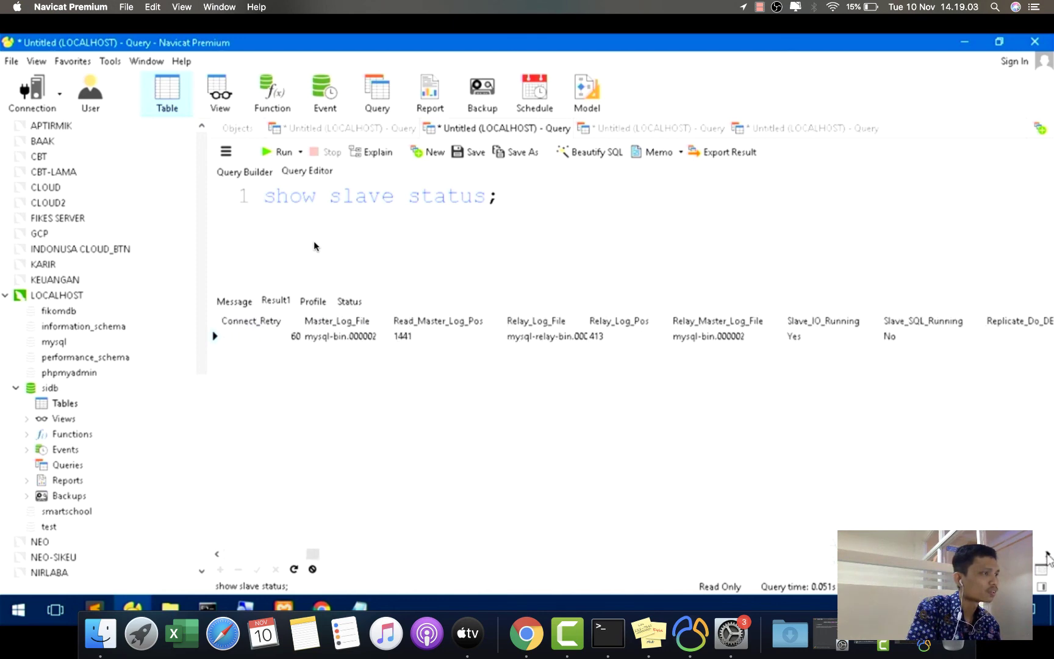
pyautogui.click(1048, 555)
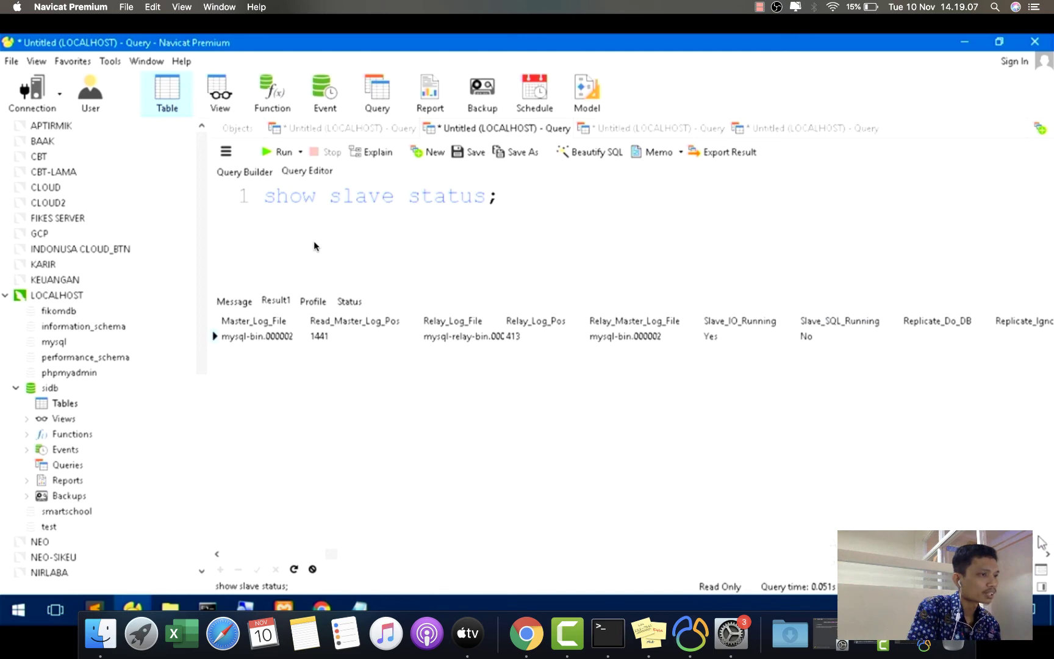
pyautogui.click(1048, 555)
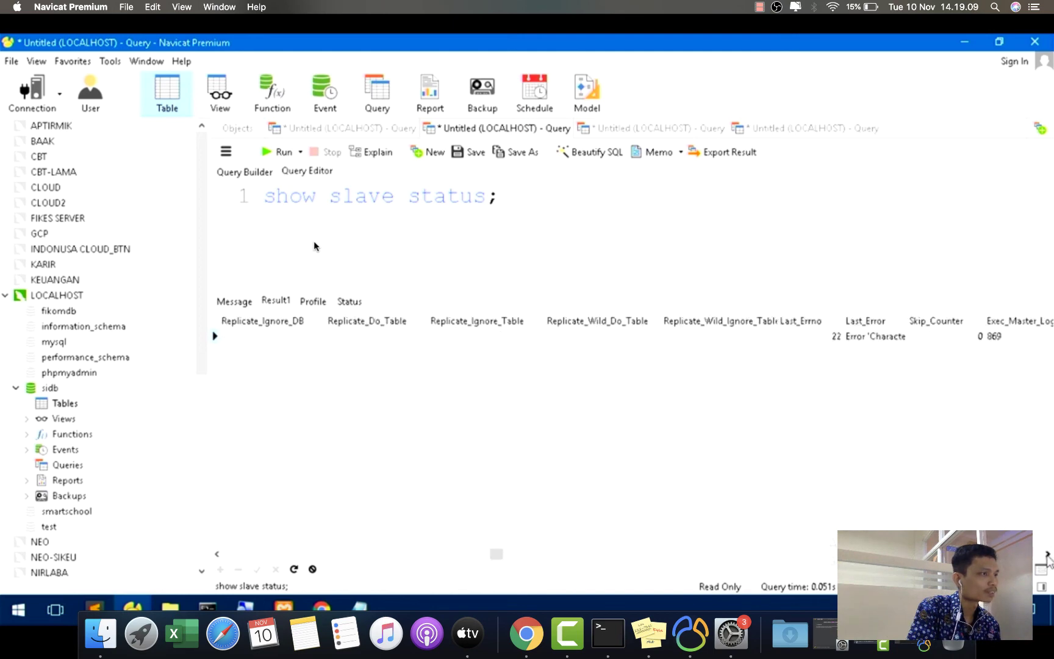
pyautogui.click(1048, 555)
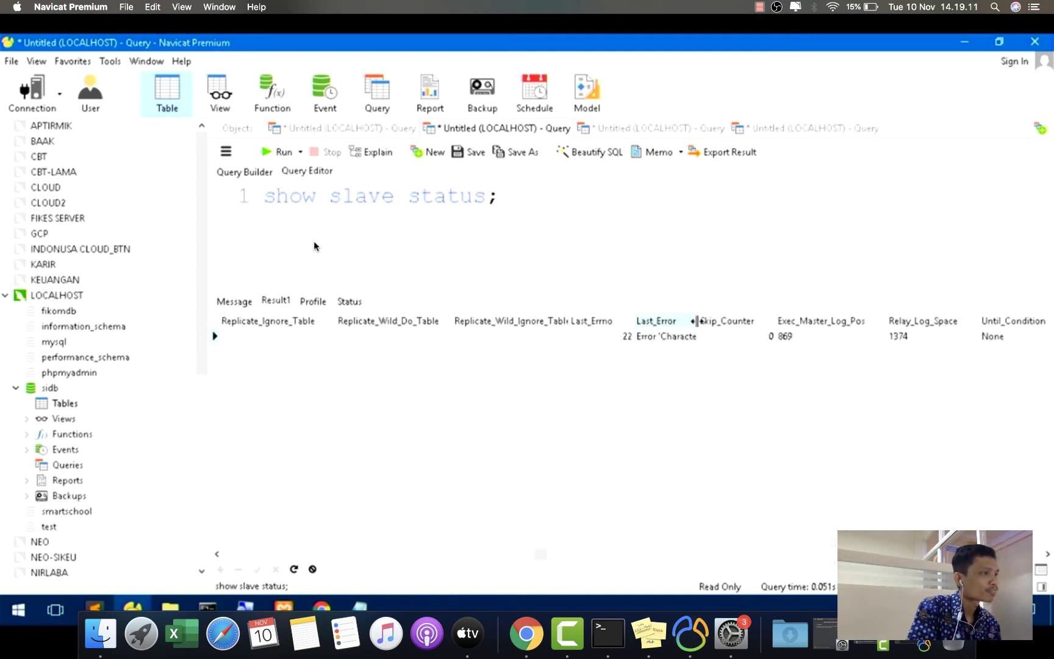
pyautogui.moveTo(696, 321); pyautogui.dragTo(938, 321)
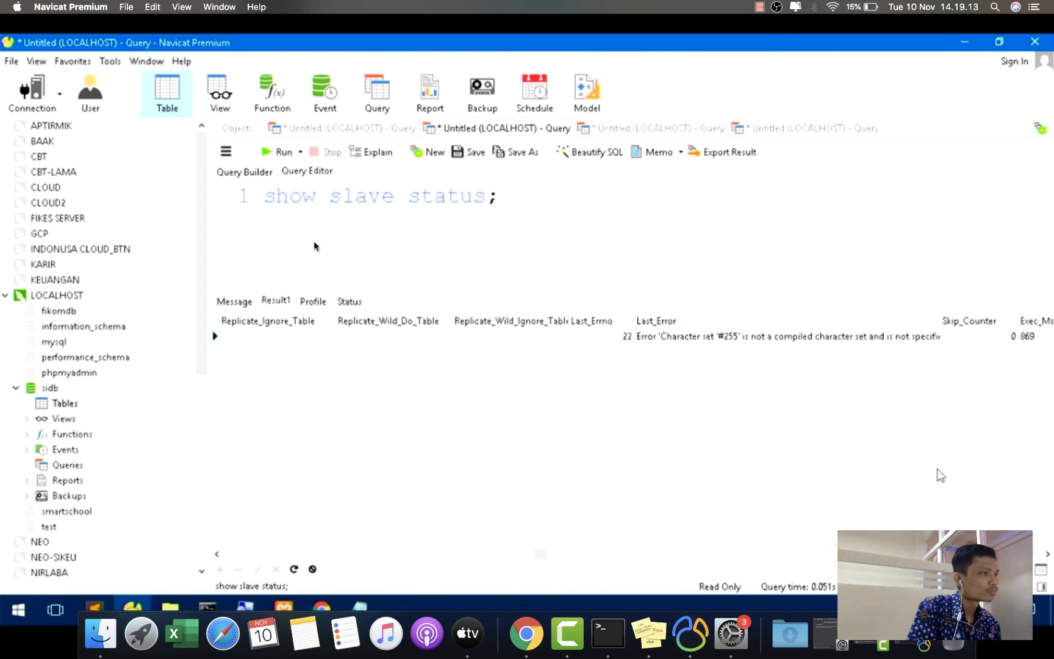
pyautogui.doubleClick(856, 339)
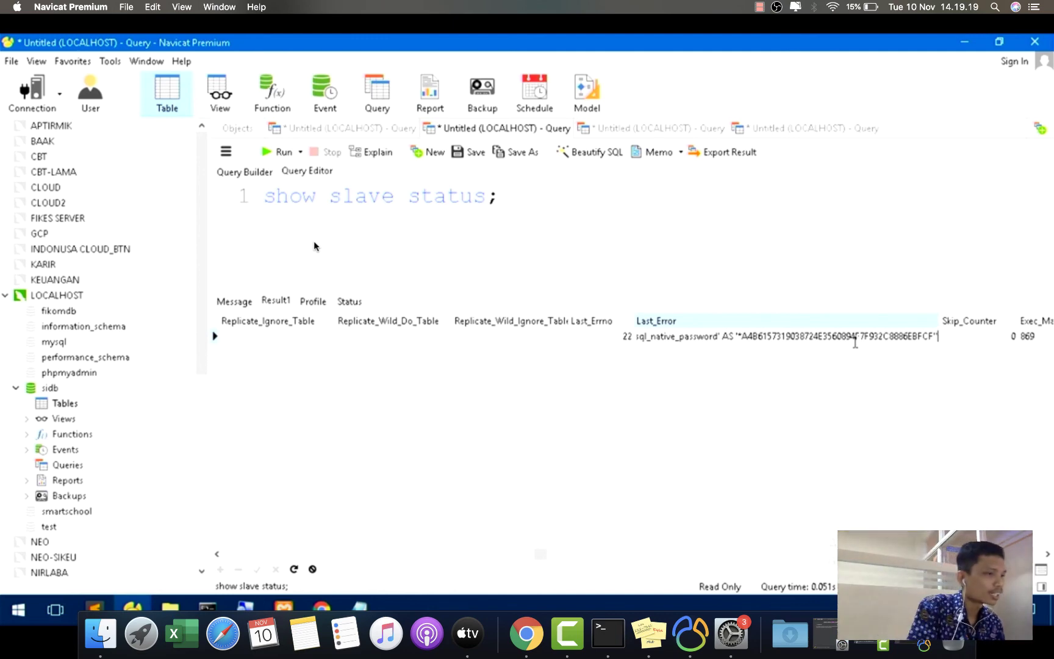
# - Switch to Form View and scroll to Last_Error: character set '#255' is not compiled
pyautogui.click(1043, 571)
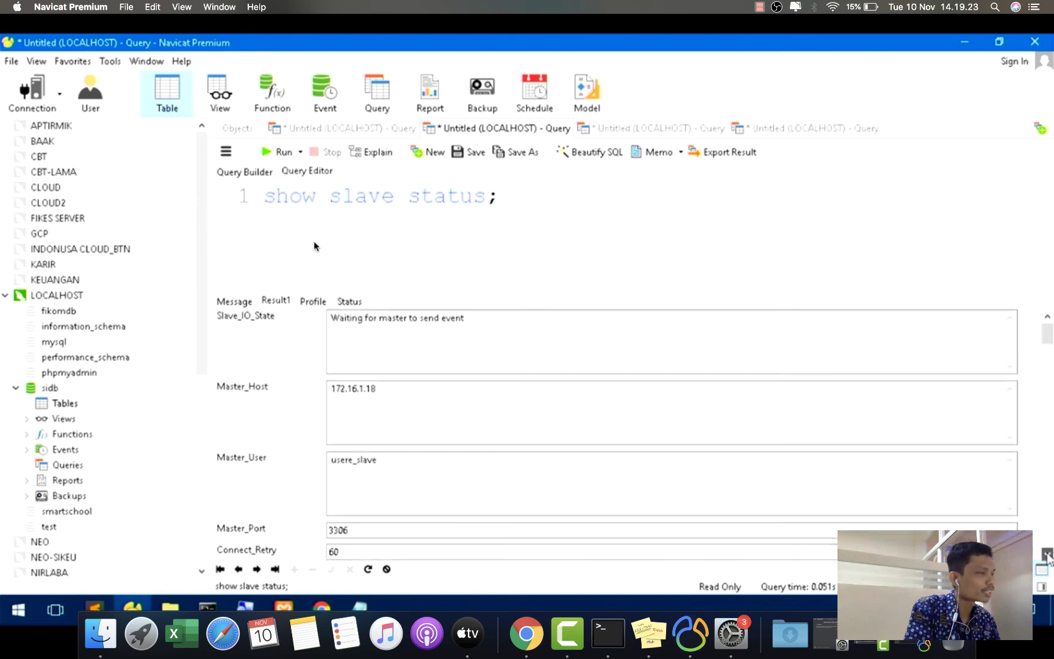
pyautogui.click(1048, 555)
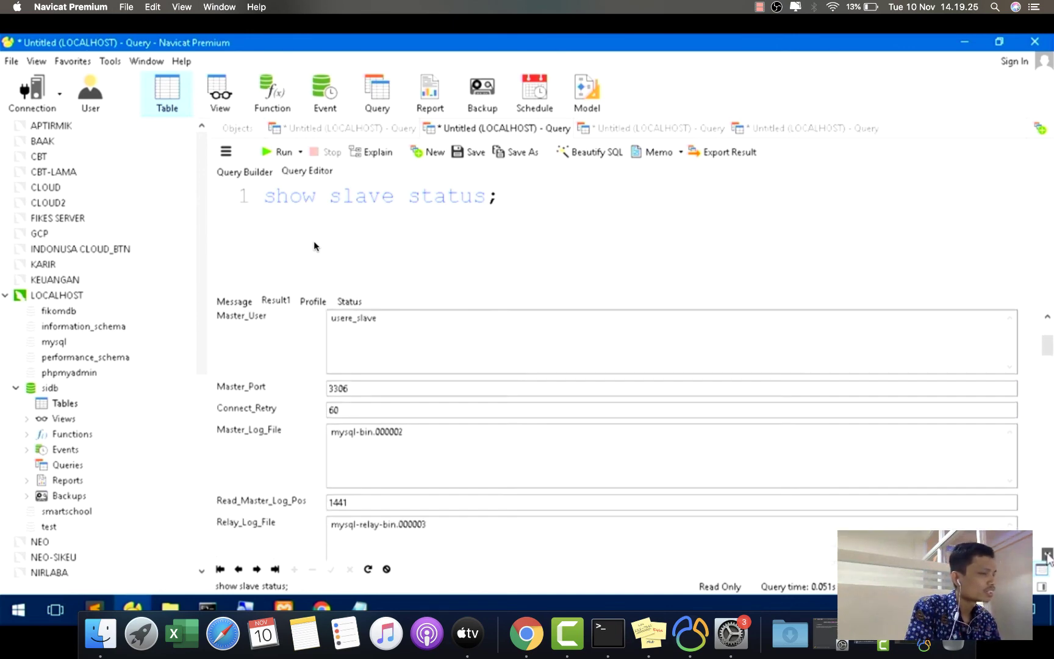
pyautogui.click(1047, 555)
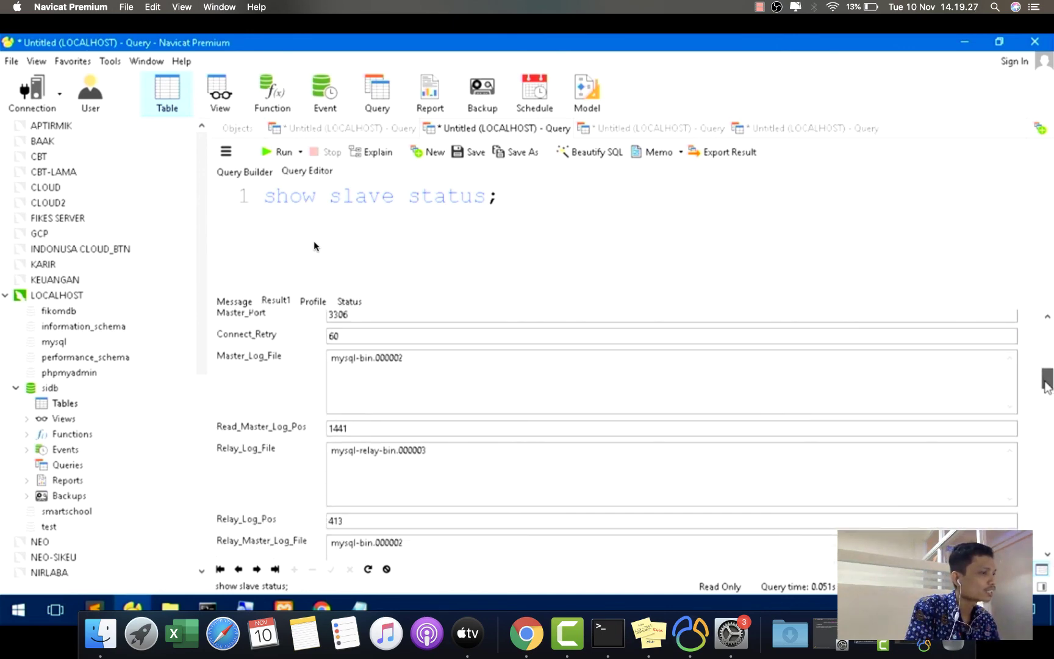
pyautogui.moveTo(1045, 382); pyautogui.dragTo(1045, 386)
pyautogui.click(1047, 554)
pyautogui.click(1048, 553)
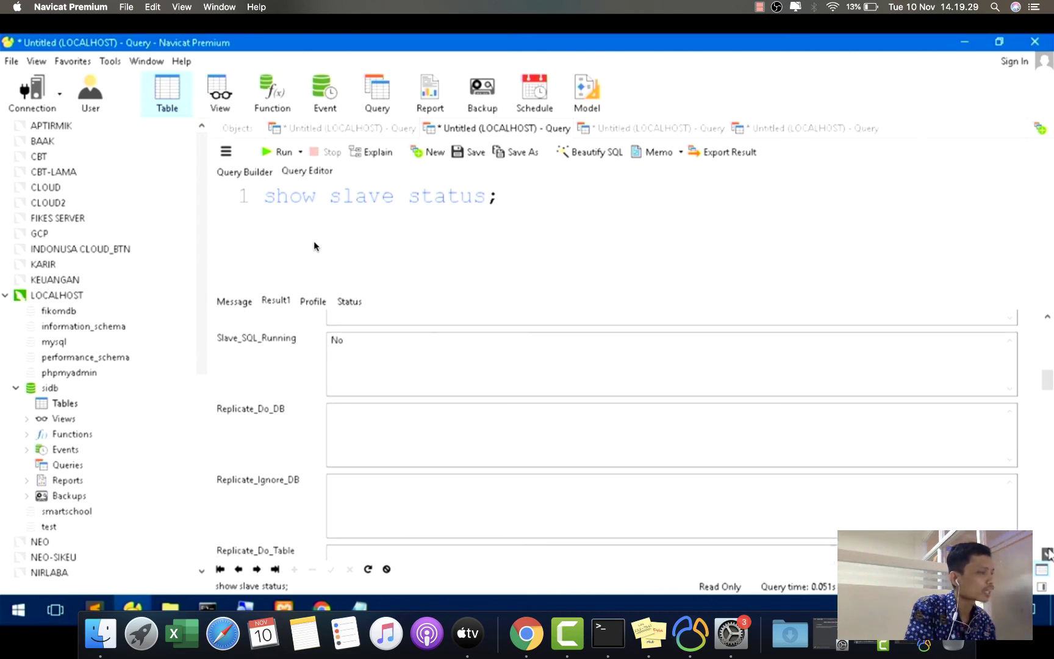
pyautogui.click(1047, 554)
pyautogui.click(1048, 554)
pyautogui.click(1048, 554)
pyautogui.click(1048, 554)
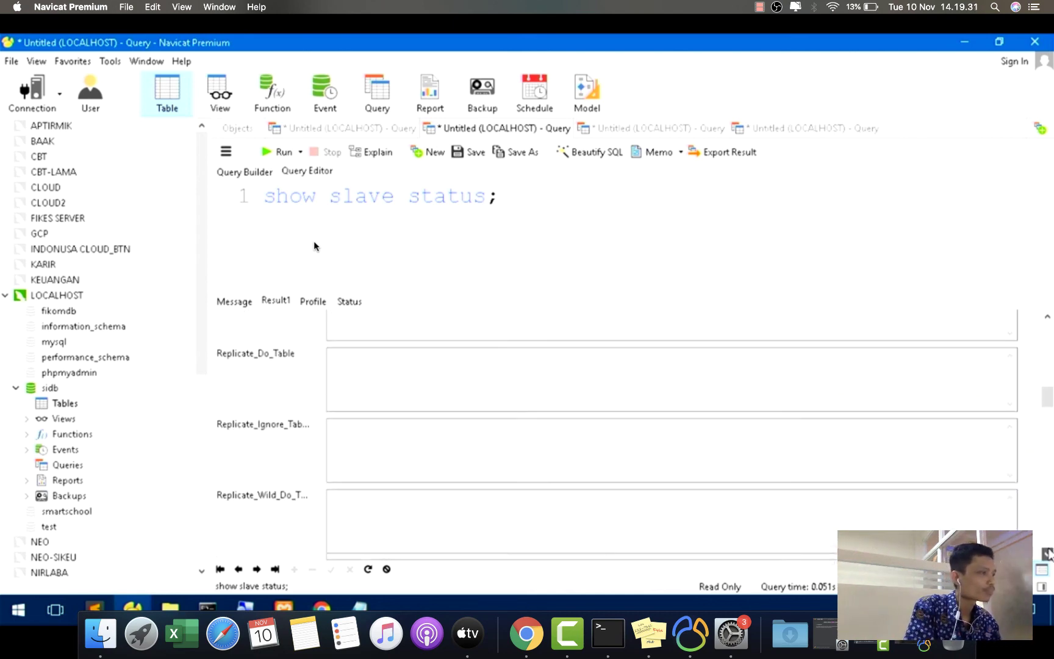
pyautogui.click(1047, 554)
pyautogui.moveTo(1048, 397); pyautogui.dragTo(1048, 419)
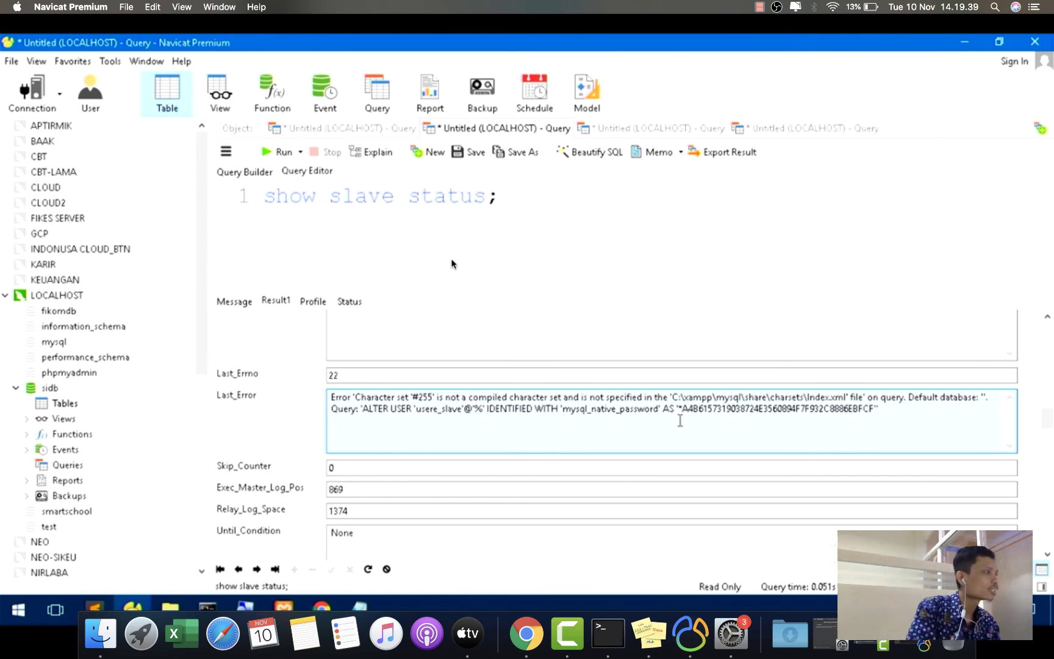
# - Remove the start slave line and run stop slave alone on the slave
pyautogui.click(766, 131)
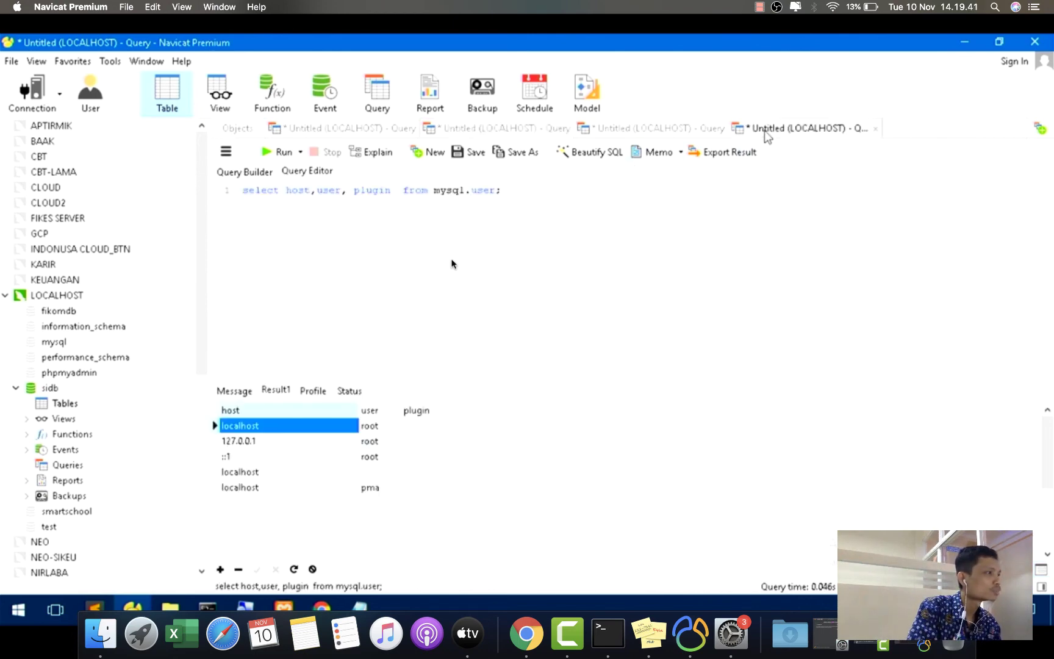
pyautogui.click(625, 133)
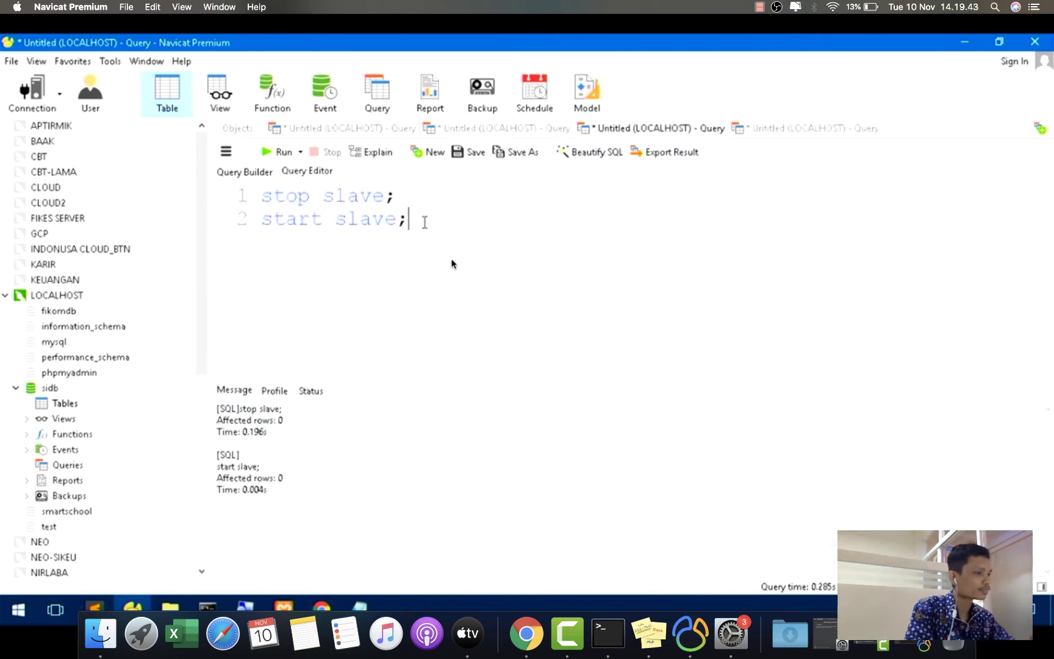
pyautogui.moveTo(424, 222); pyautogui.dragTo(244, 218)
pyautogui.press('BackSpace')
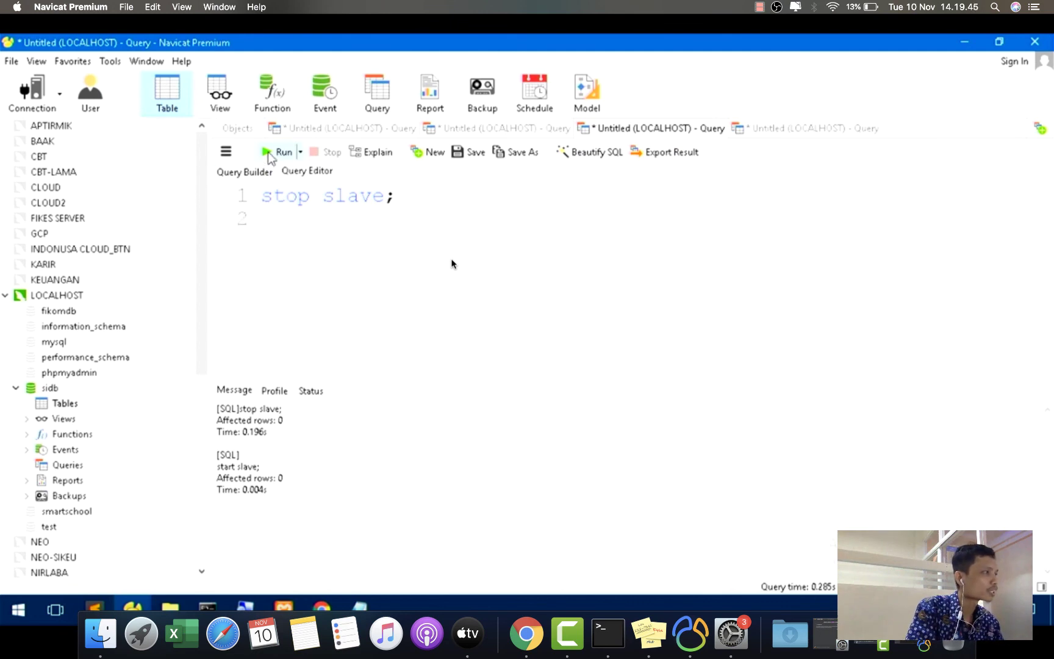
pyautogui.click(268, 152)
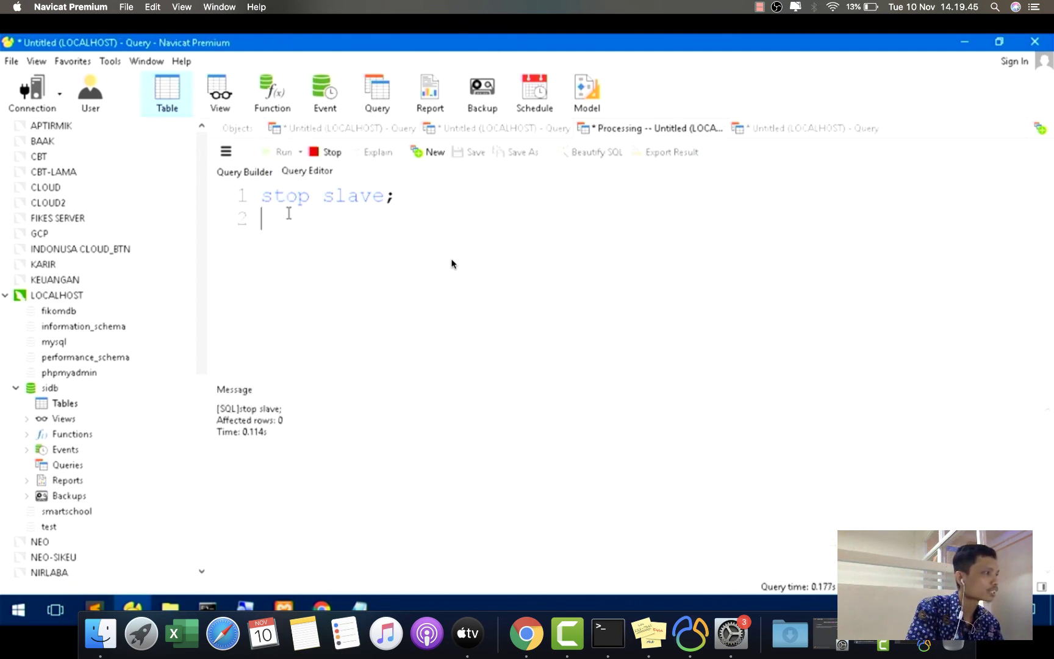
pyautogui.click(326, 129)
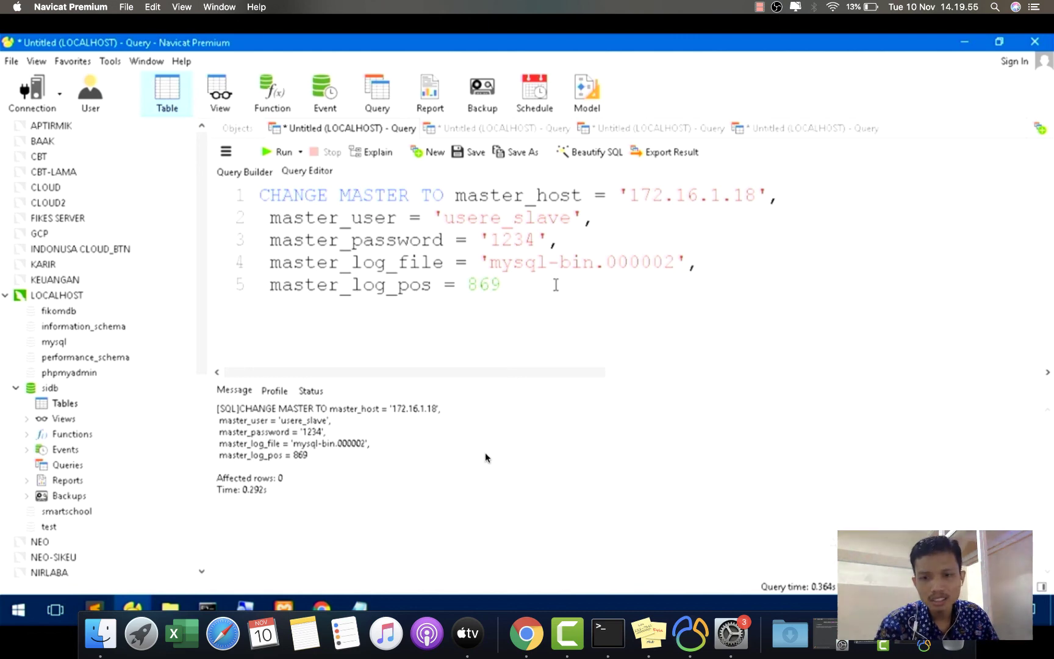
# - On the master's Navicat, delete the mahasiswa table from sidb
pyautogui.click(695, 638)
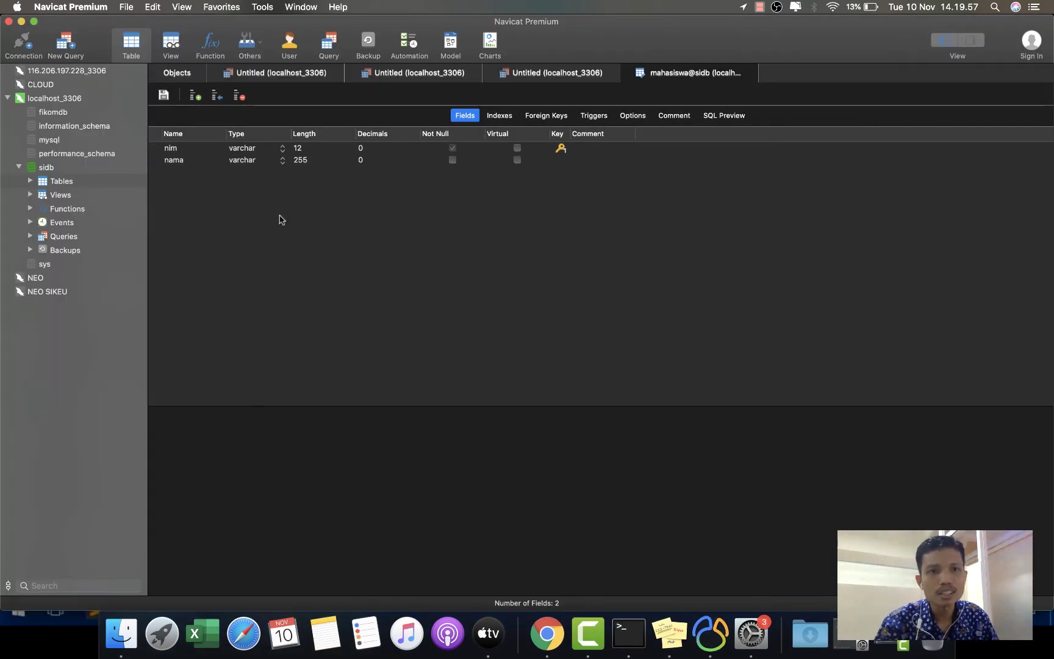
pyautogui.click(174, 73)
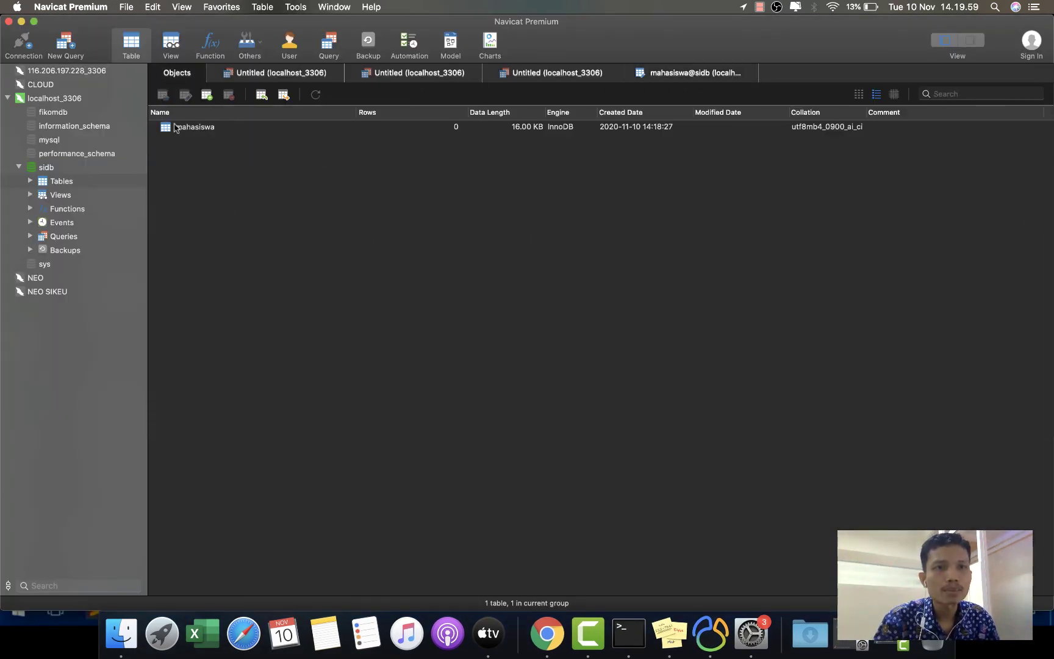
pyautogui.click(175, 127)
pyautogui.rightClick(174, 127)
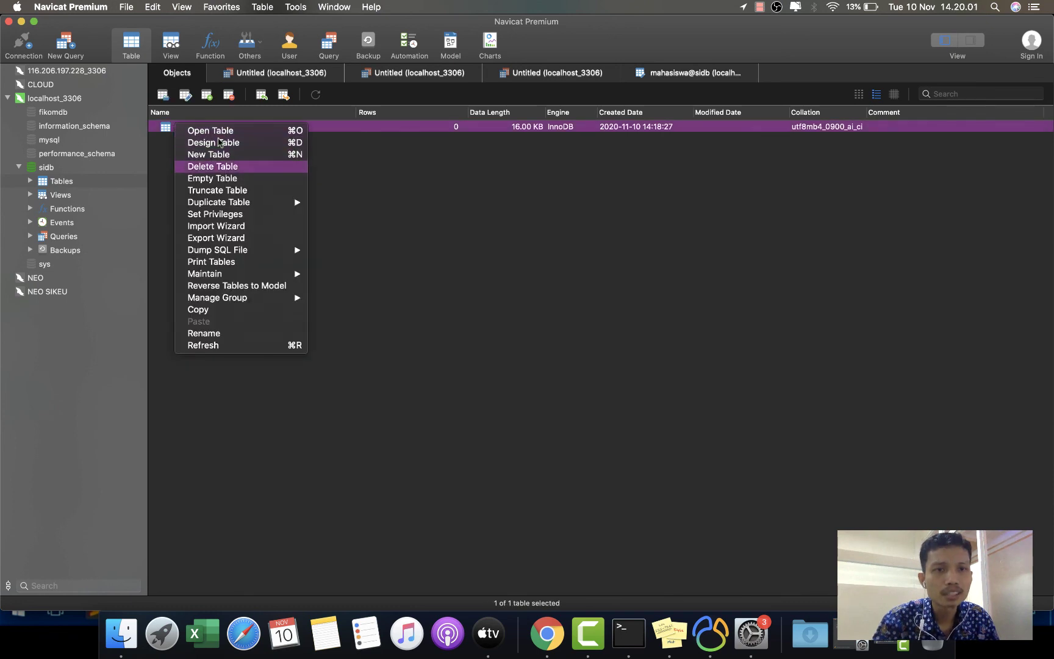
pyautogui.click(241, 171)
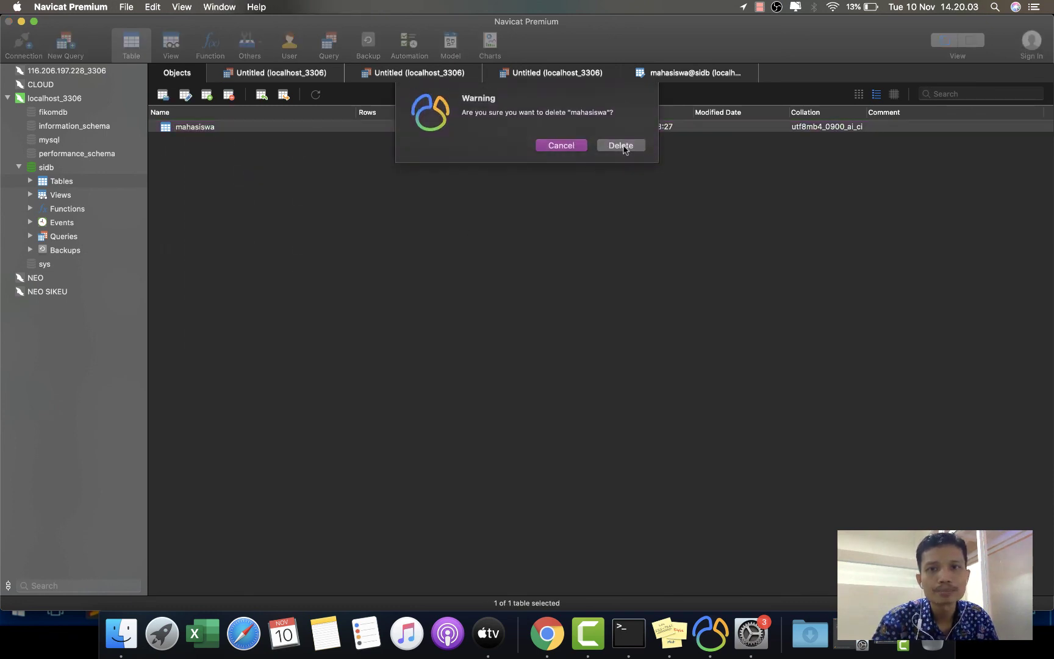
pyautogui.click(620, 145)
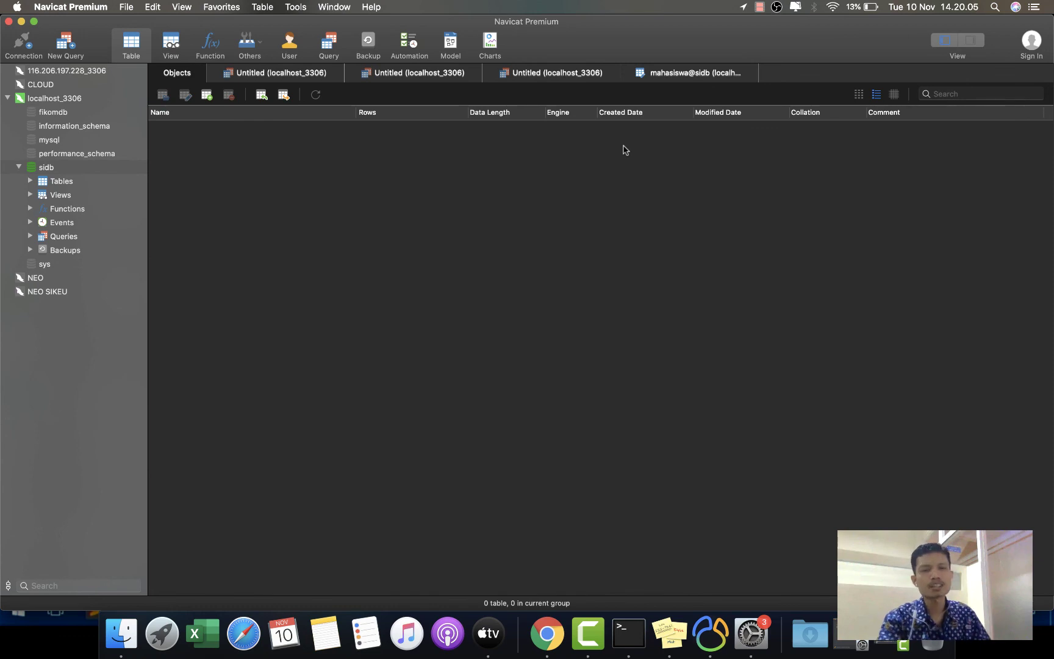
# - Rerun show master status to get mysql-bin.000002 position 1652, then minimize the window
pyautogui.click(293, 78)
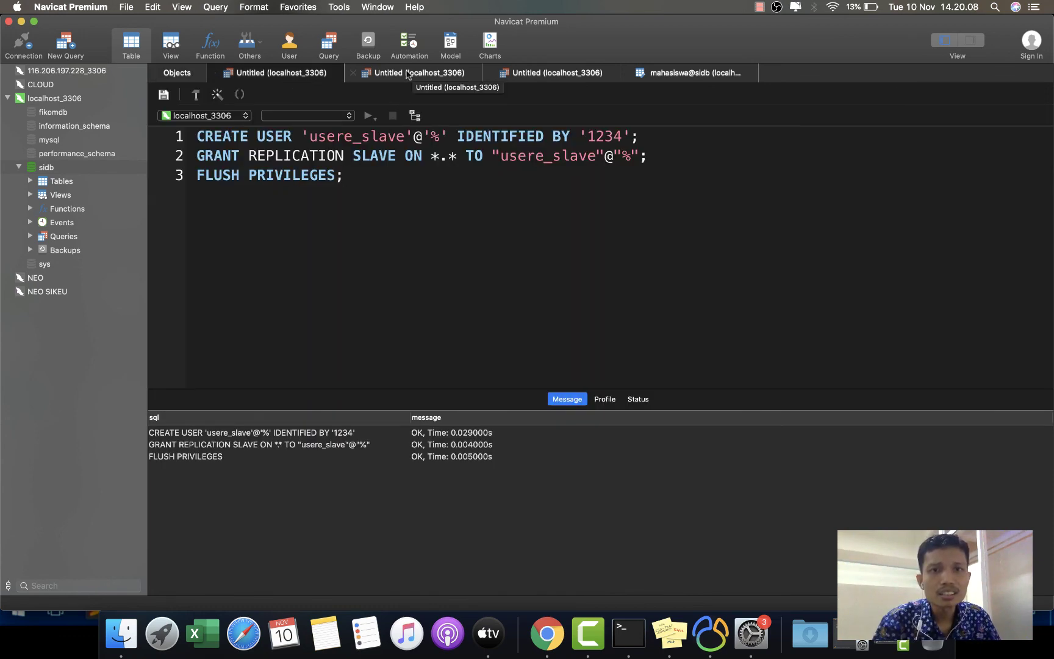
pyautogui.click(409, 73)
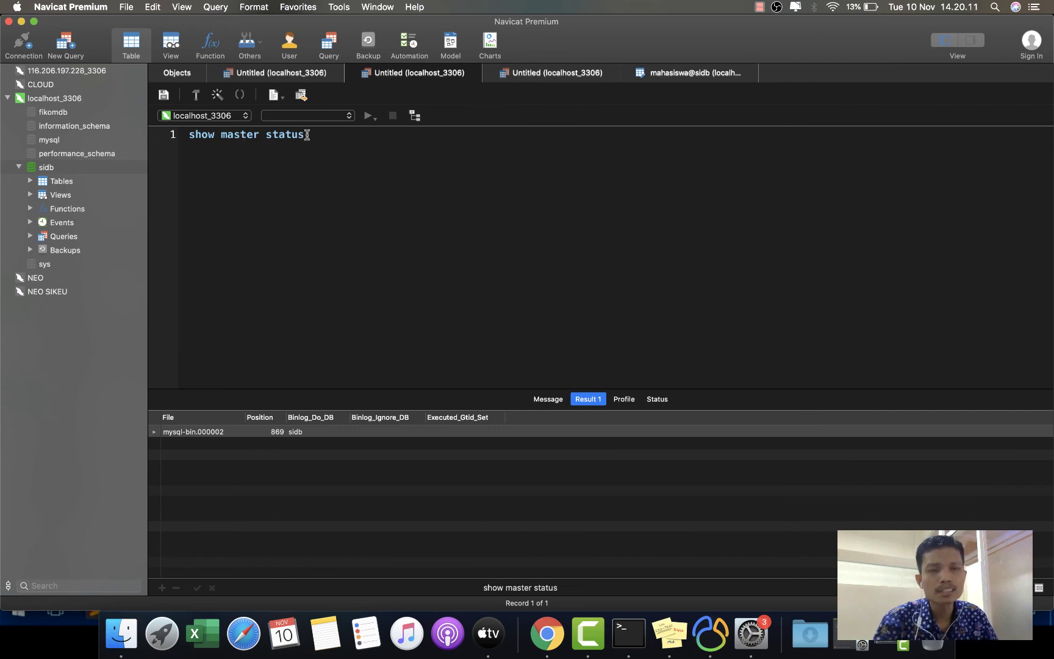
pyautogui.press('super+equal')
pyautogui.press('super+equal')
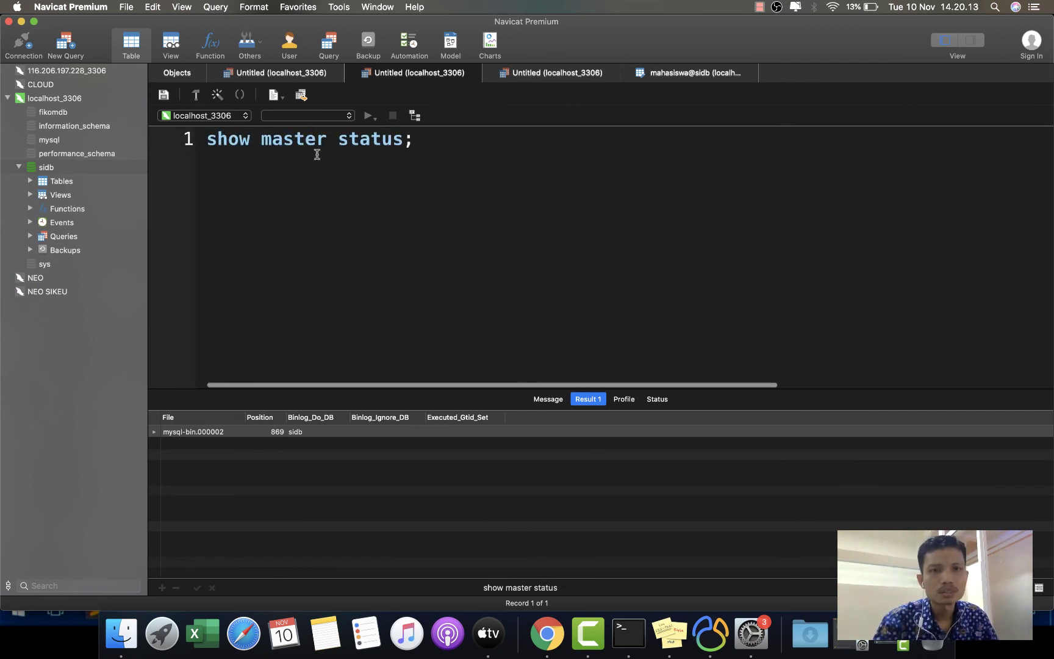
pyautogui.click(368, 118)
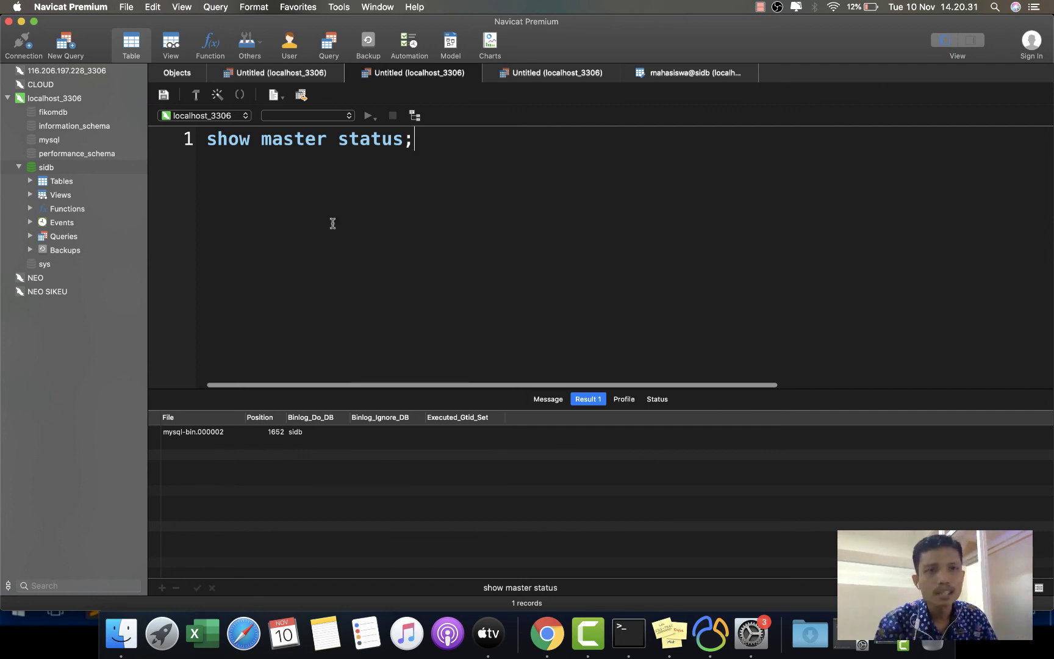
pyautogui.click(21, 22)
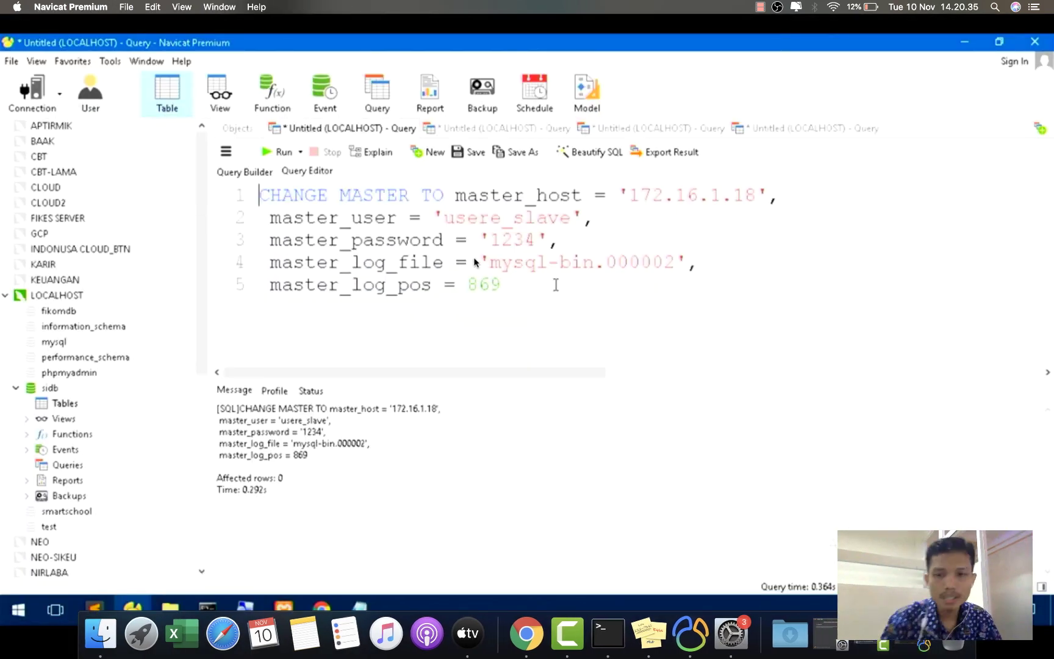
# - Copy Position 1652 from the master status result and paste it over 869 in the note
pyautogui.click(706, 630)
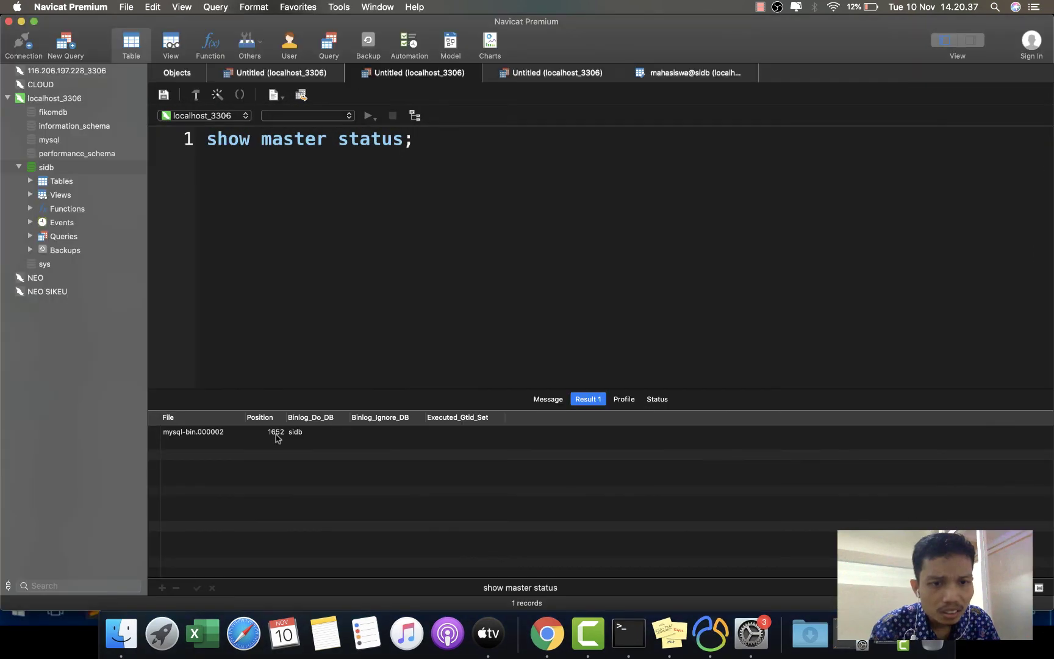
pyautogui.doubleClick(275, 432)
pyautogui.doubleClick(257, 432)
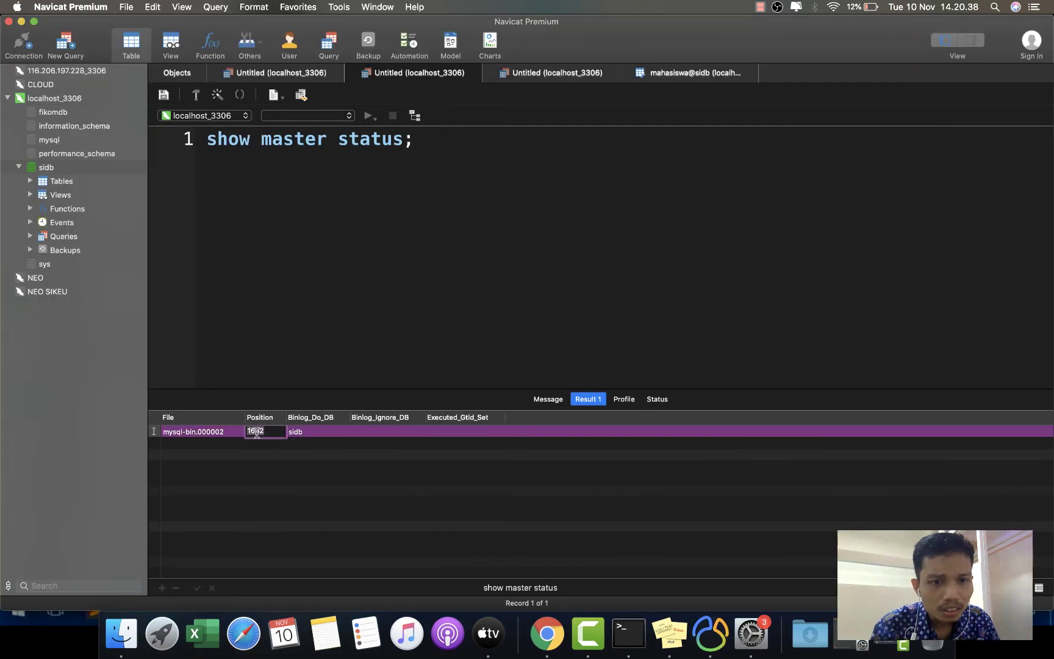
pyautogui.rightClick(257, 433)
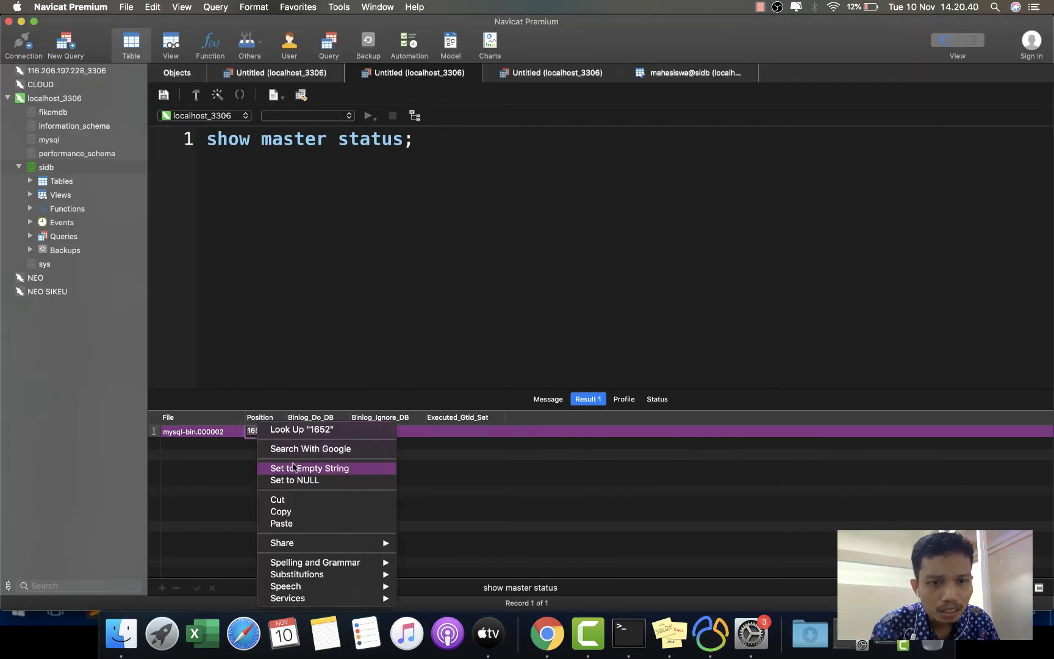
pyautogui.click(304, 512)
pyautogui.press('super+Tab')
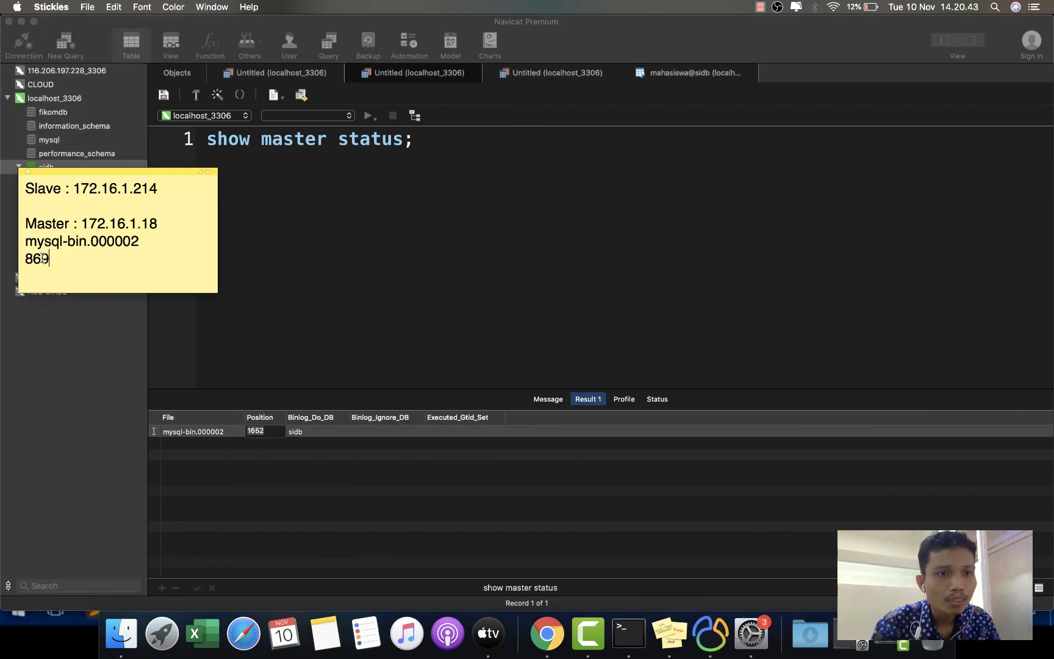
pyautogui.doubleClick(42, 258)
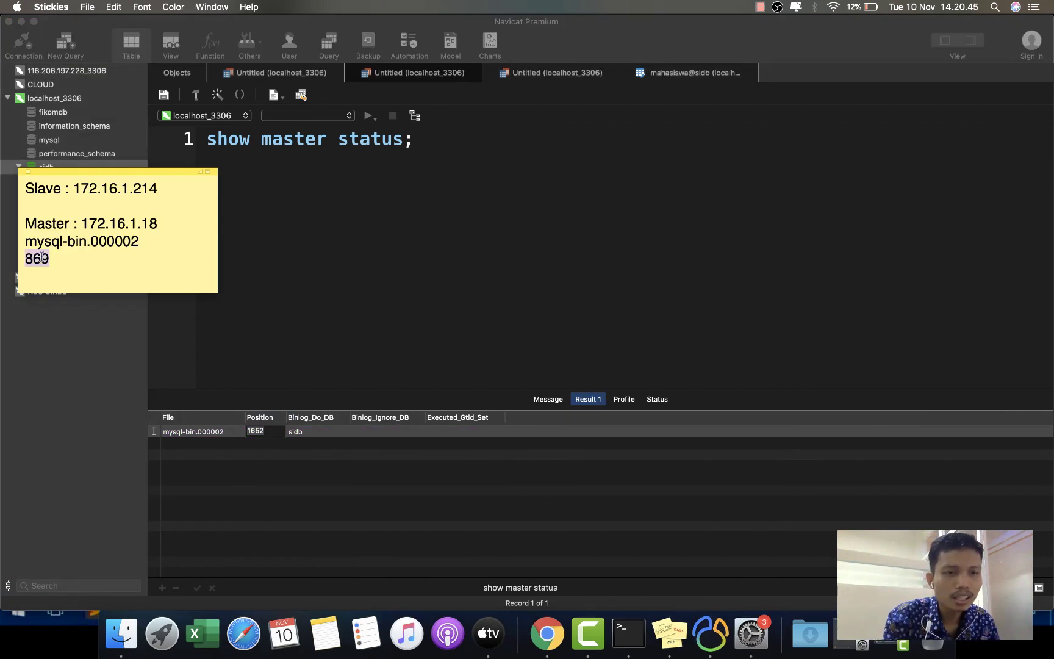
pyautogui.press('super+v')
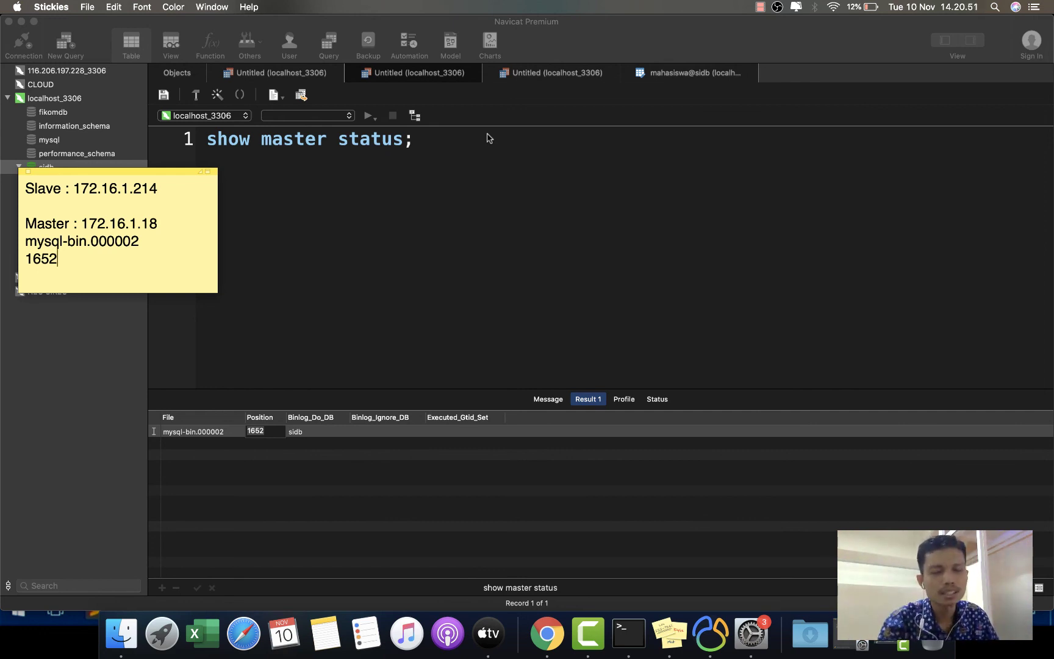
pyautogui.click(25, 287)
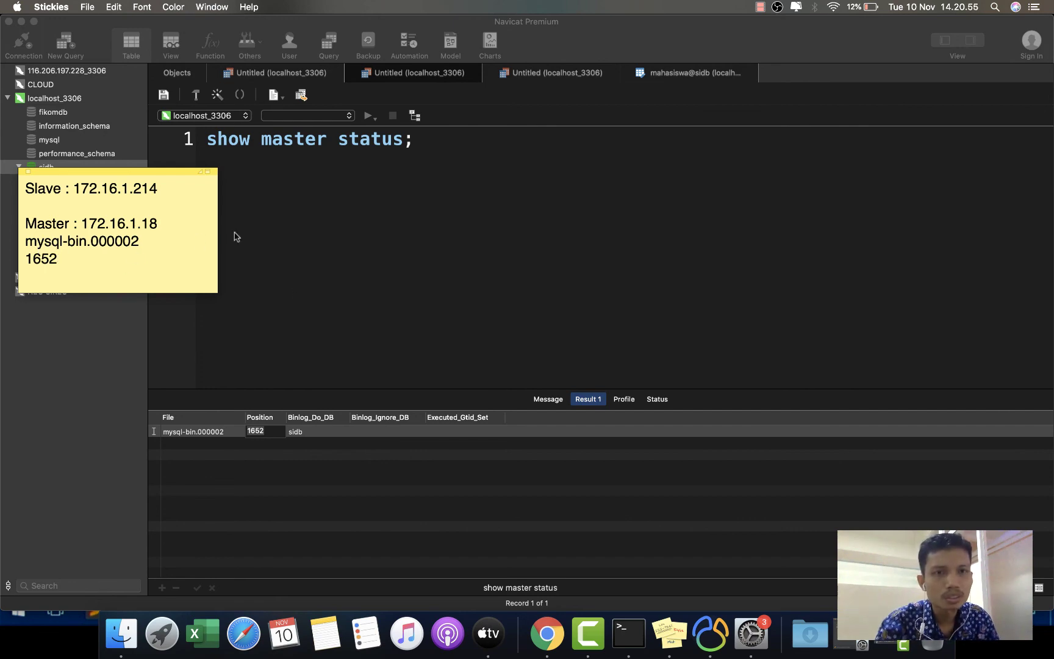
pyautogui.click(22, 21)
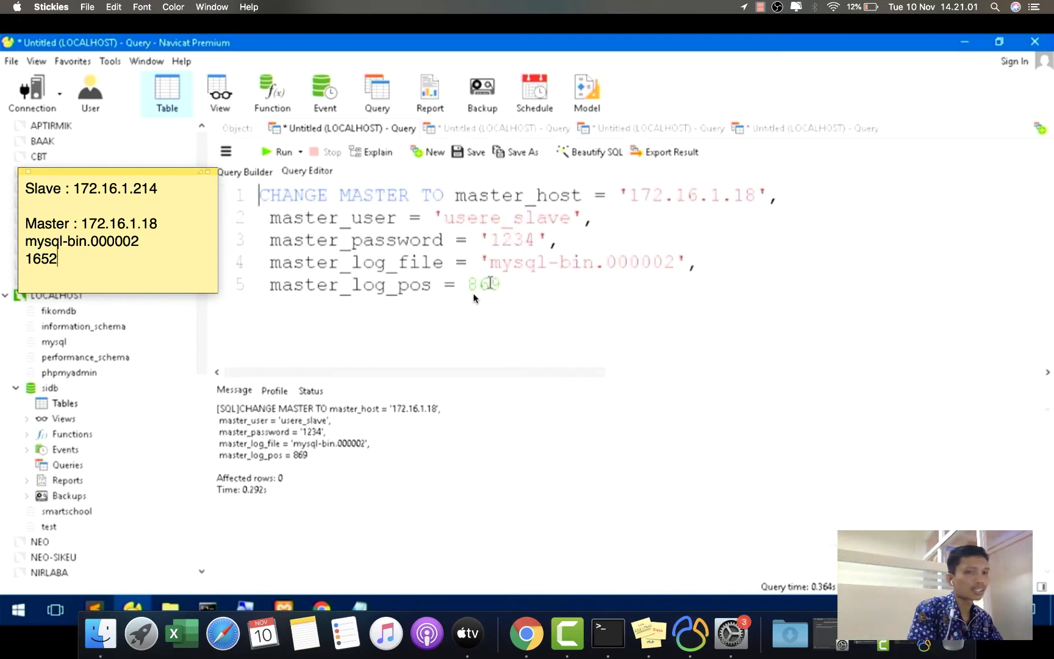
# - Rerun CHANGE MASTER with master_log_pos 1652, then run start slave
pyautogui.doubleClick(490, 286)
pyautogui.write('1652')
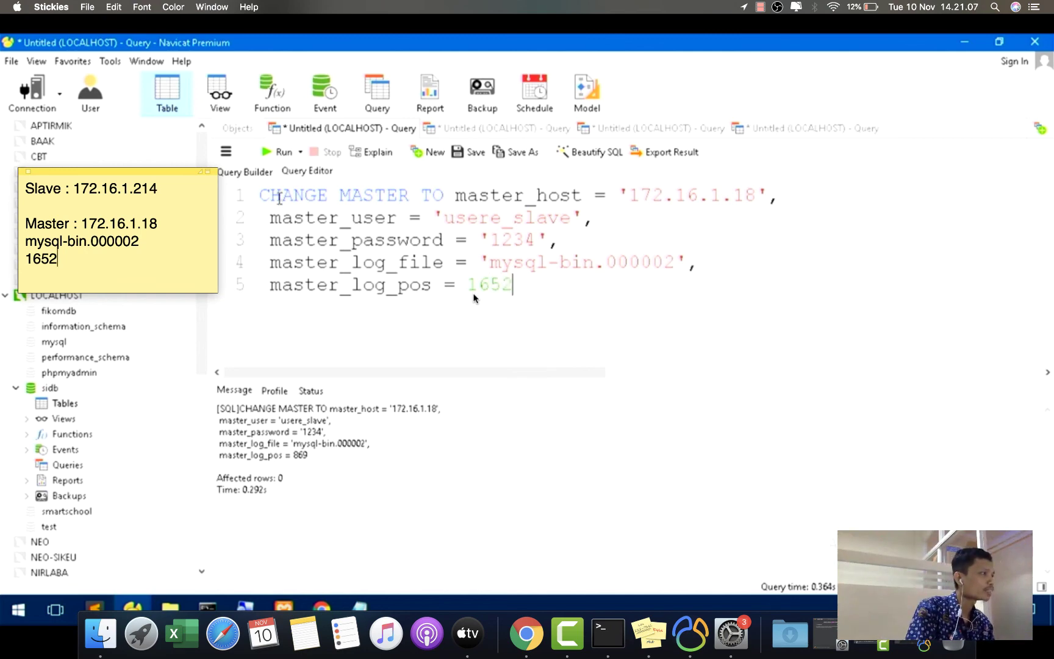
pyautogui.click(279, 152)
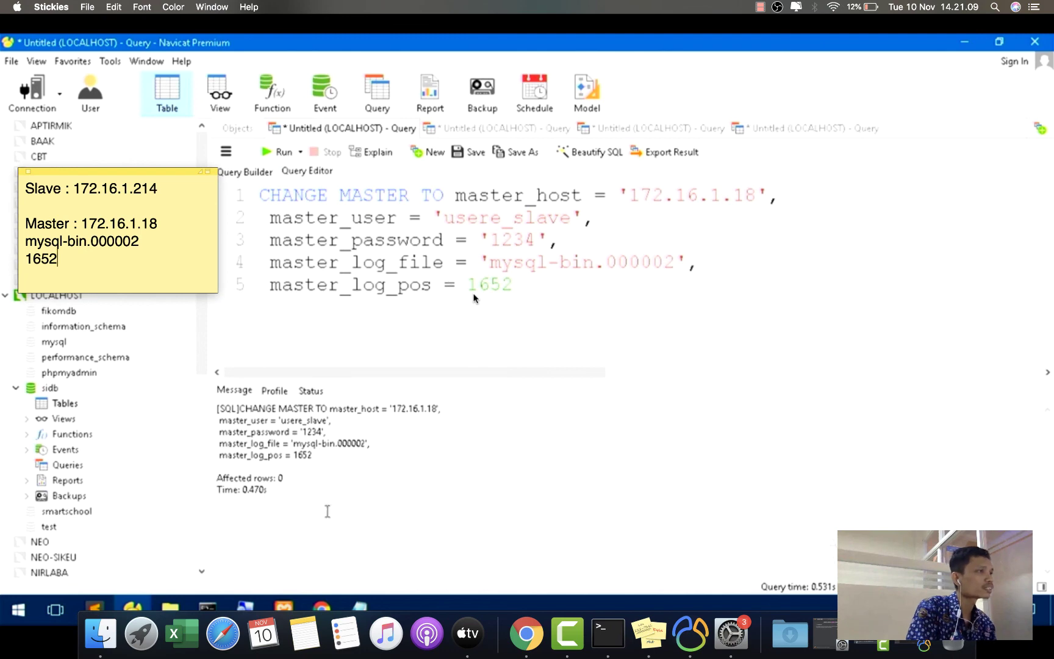
pyautogui.click(645, 130)
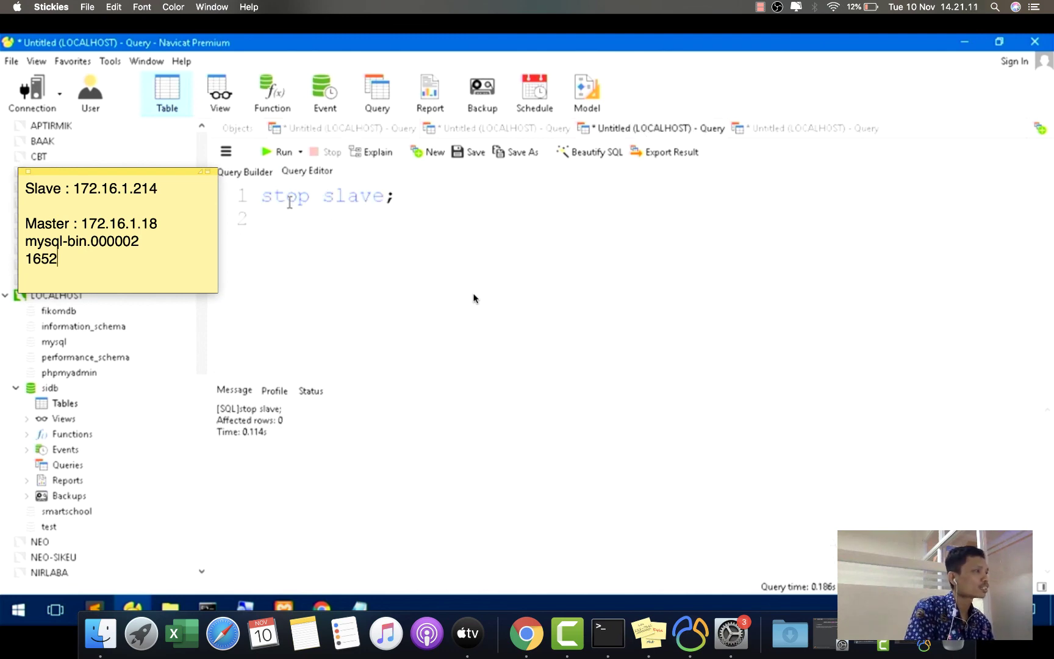
pyautogui.doubleClick(285, 196)
pyautogui.write('start')
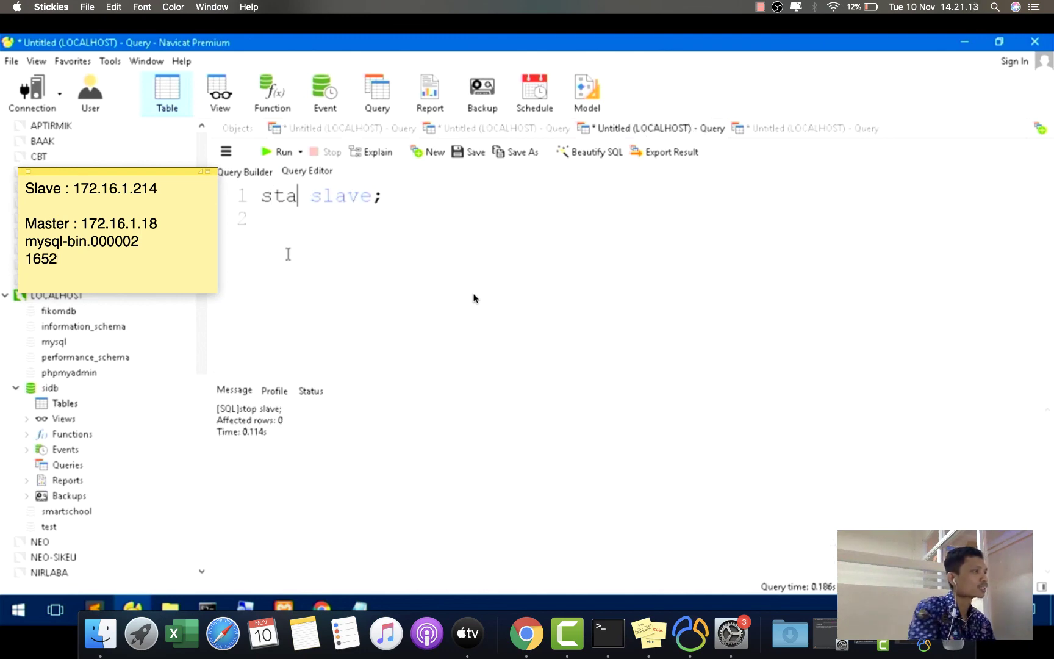
pyautogui.press('Escape')
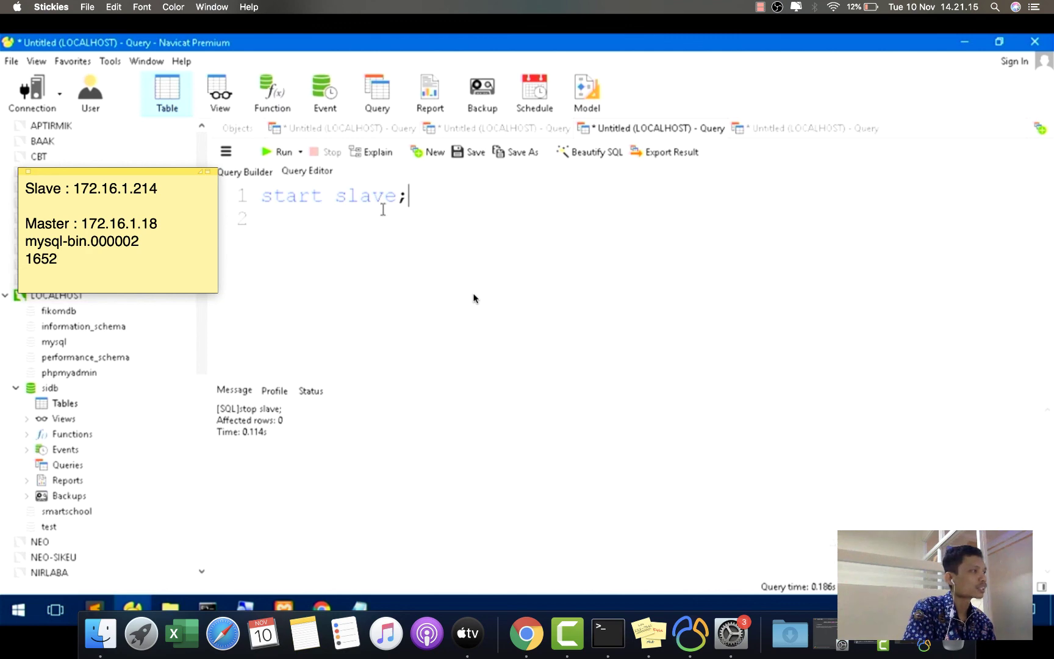
pyautogui.click(276, 152)
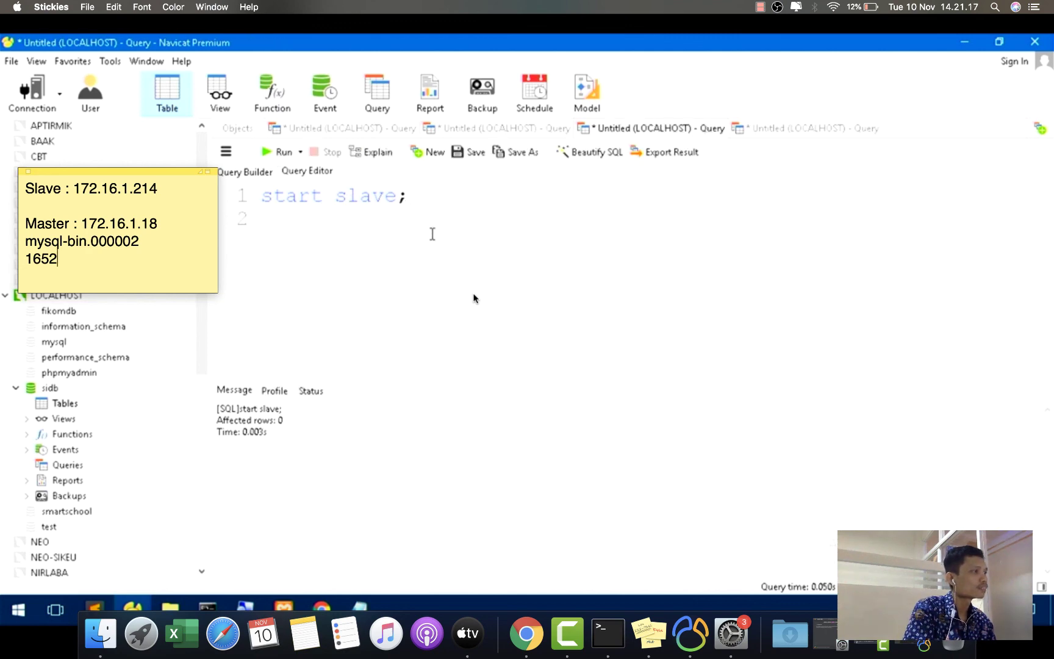
# - Confirm both slave IO and SQL threads report Yes, then list sidb's tables (0 tables)
pyautogui.click(497, 128)
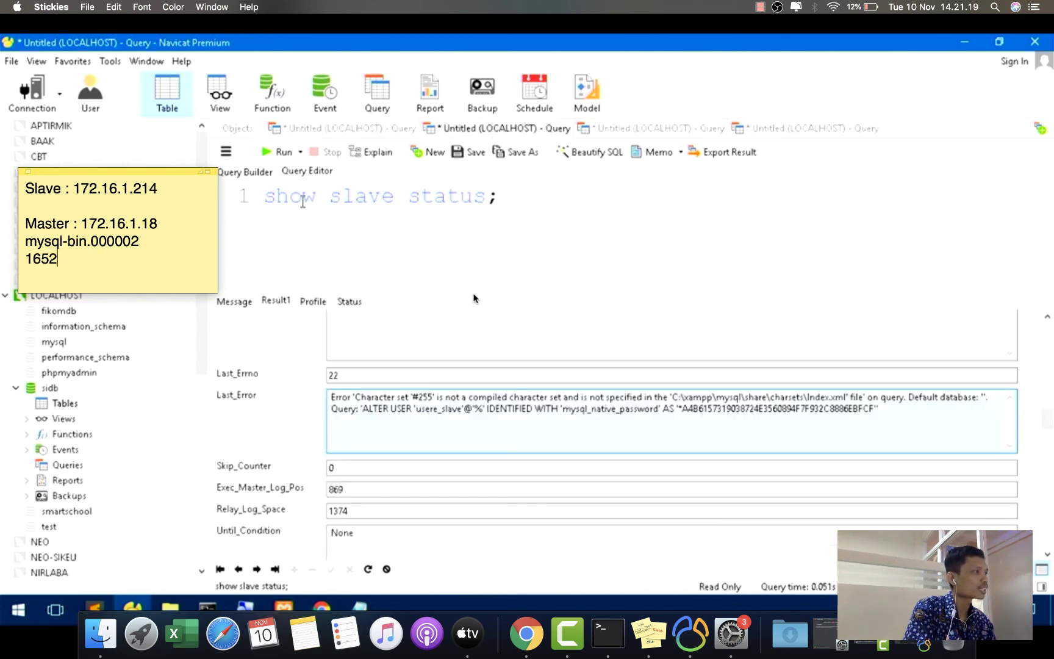
pyautogui.click(280, 152)
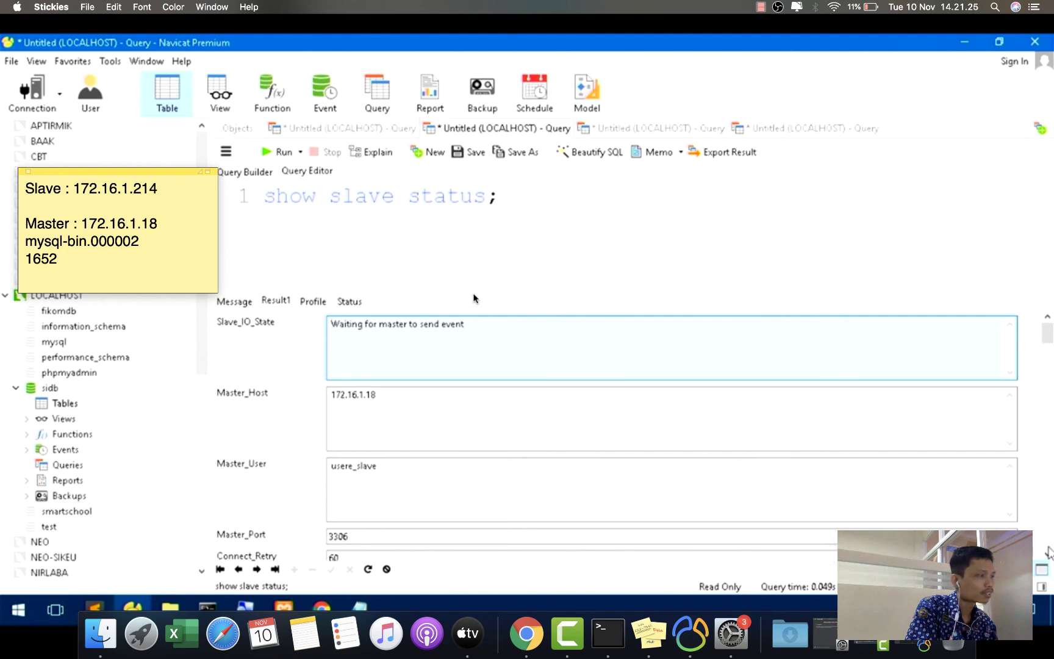
pyautogui.click(1049, 552)
pyautogui.click(1049, 553)
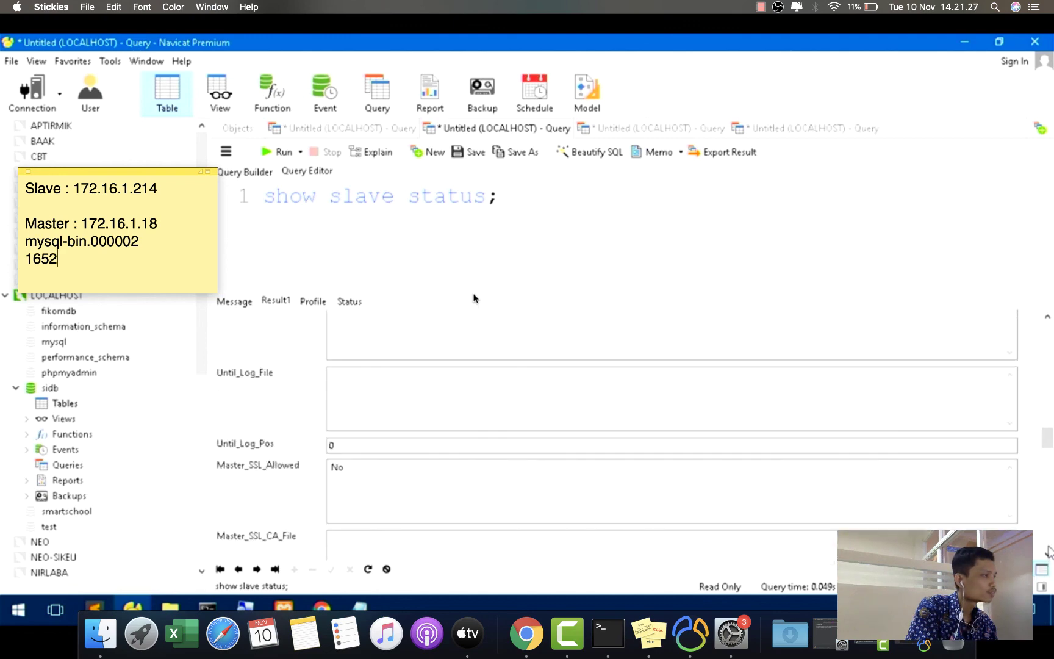
pyautogui.click(1048, 553)
pyautogui.click(1049, 553)
pyautogui.click(1048, 553)
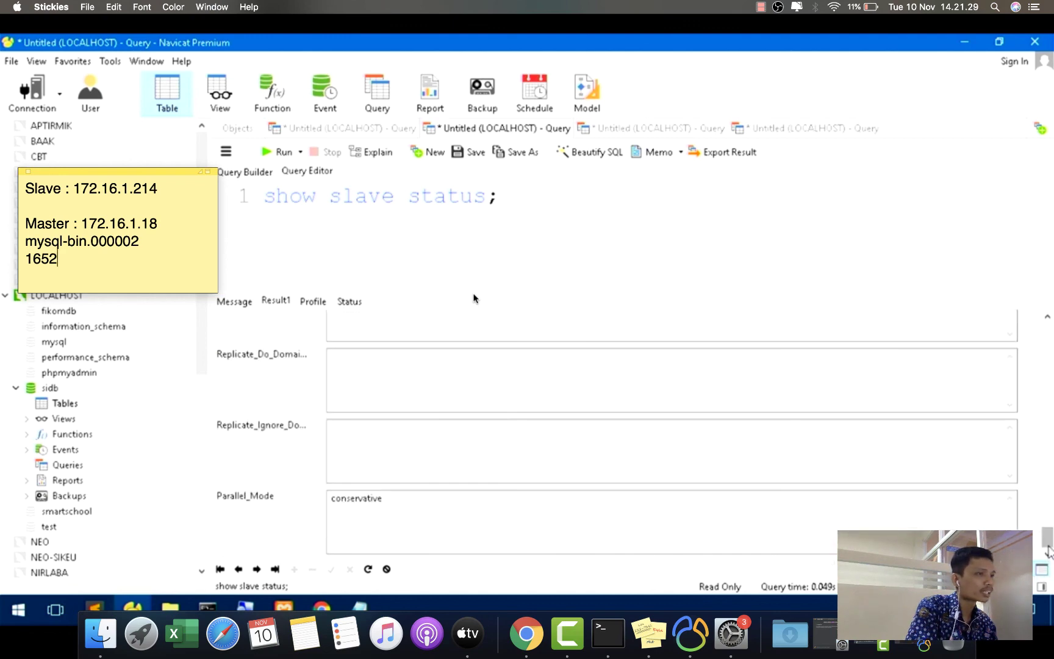
pyautogui.click(1048, 318)
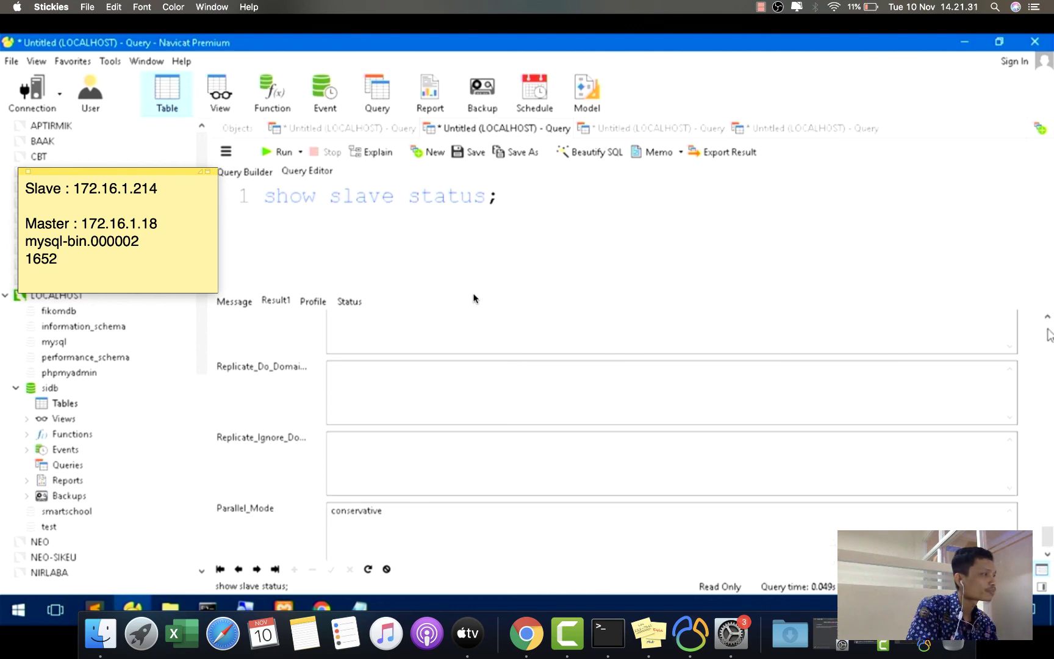
pyautogui.click(1049, 333)
pyautogui.click(1049, 333)
pyautogui.click(1049, 333)
pyautogui.click(1049, 333)
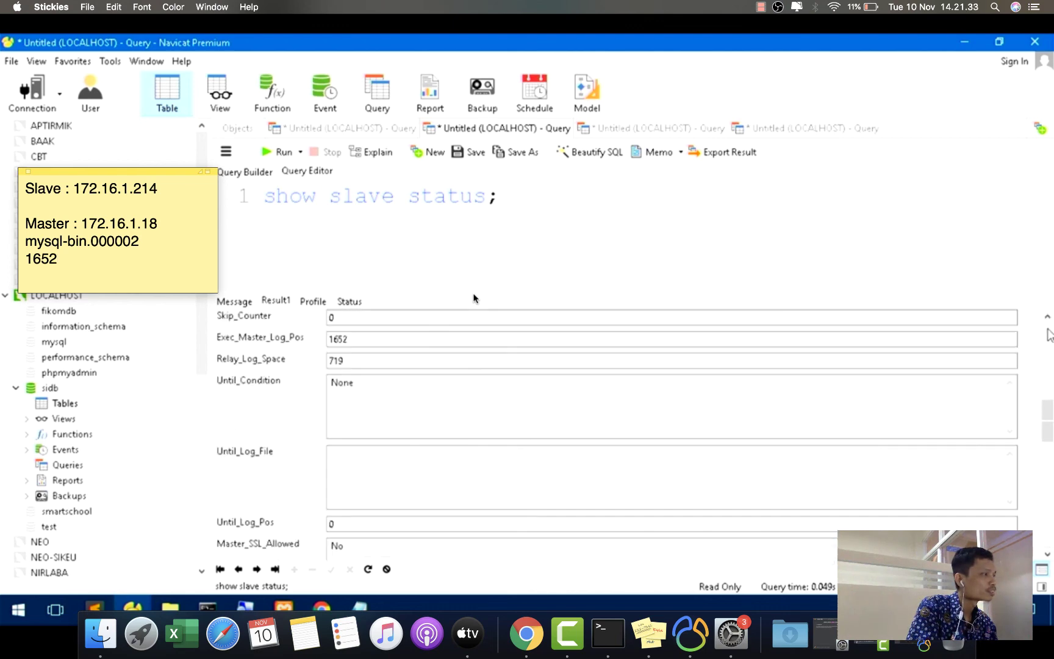
pyautogui.click(1048, 333)
pyautogui.click(1049, 333)
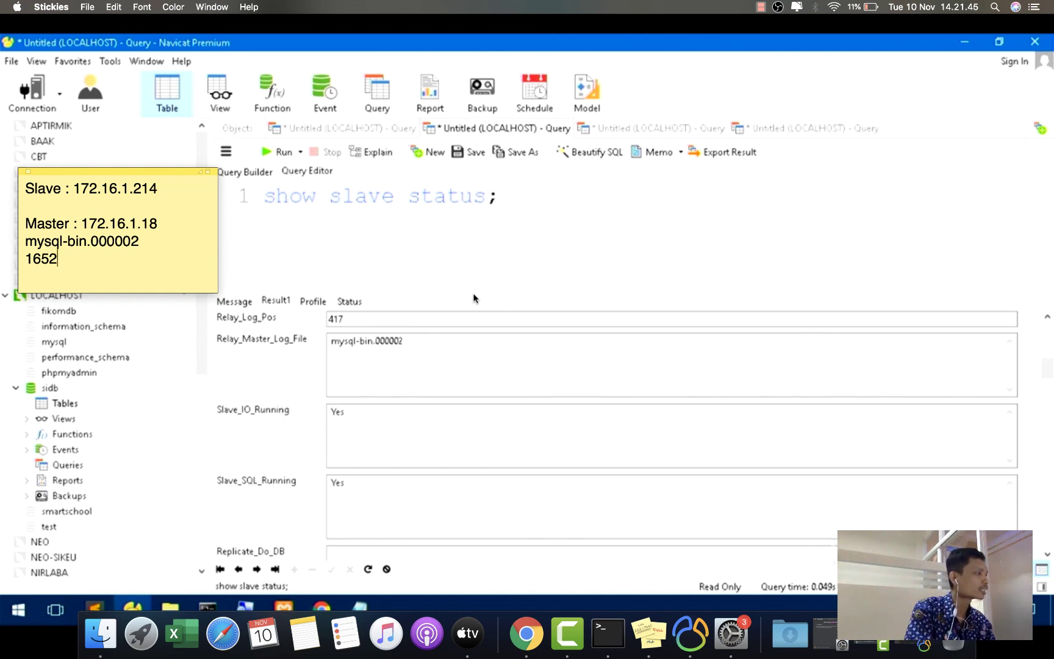
pyautogui.click(56, 389)
pyautogui.click(172, 88)
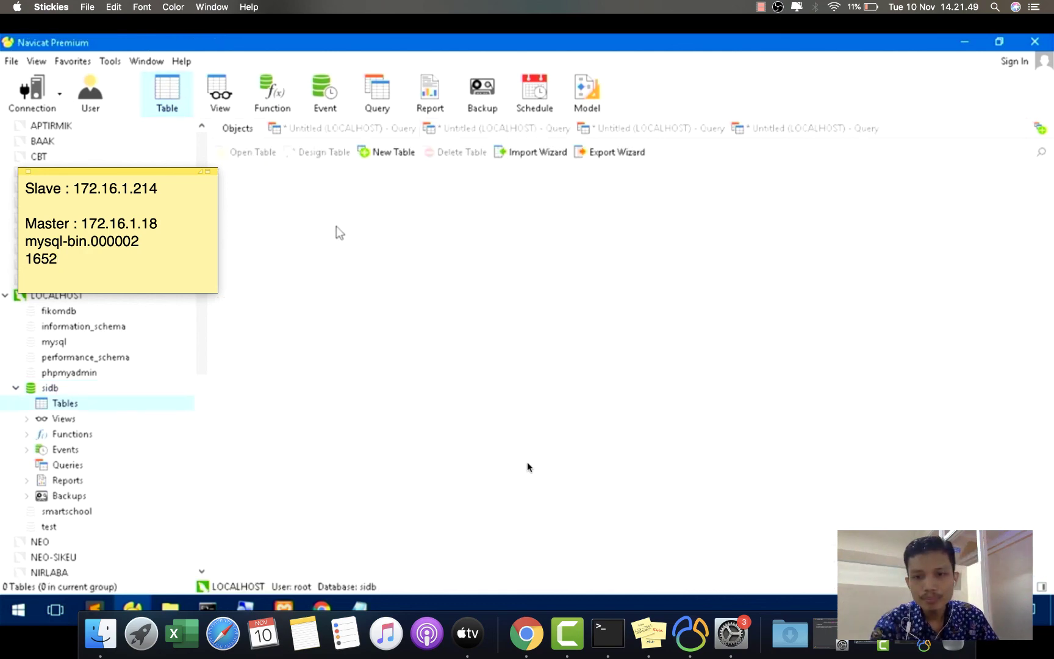
# - Start a new table in the master's sidb with field nim, length 12, as primary key
pyautogui.click(701, 642)
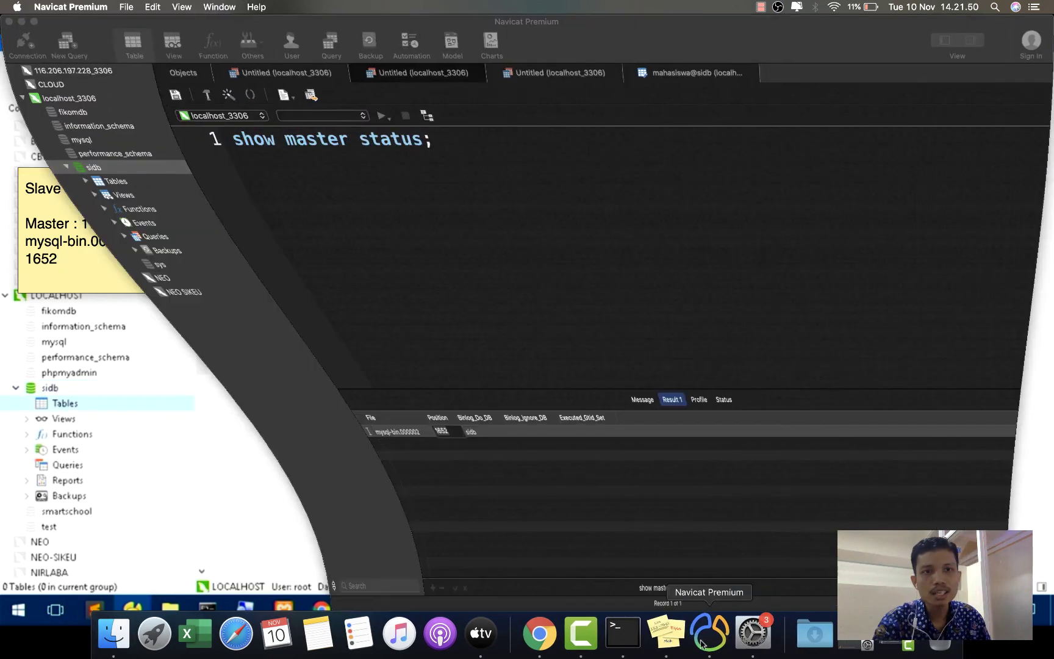
pyautogui.click(177, 76)
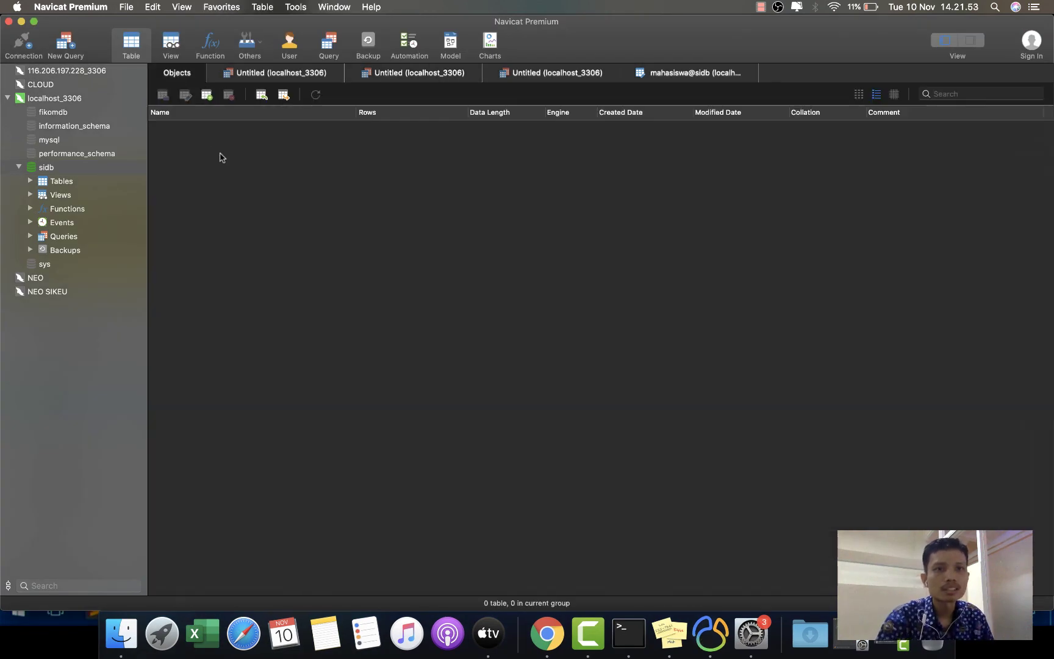
pyautogui.click(207, 97)
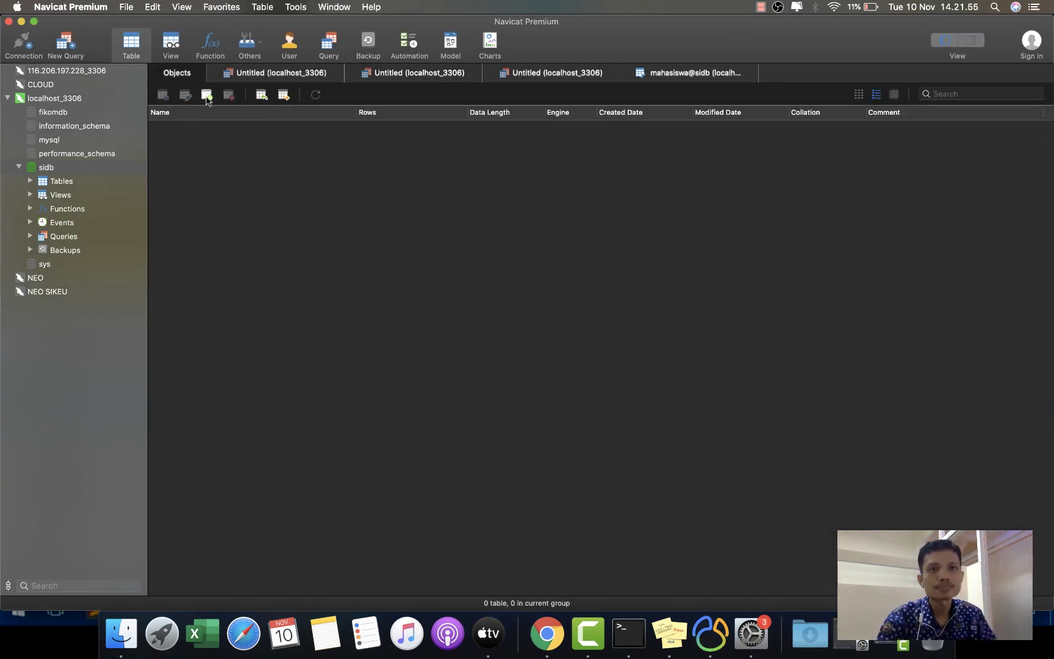
pyautogui.write('ni')
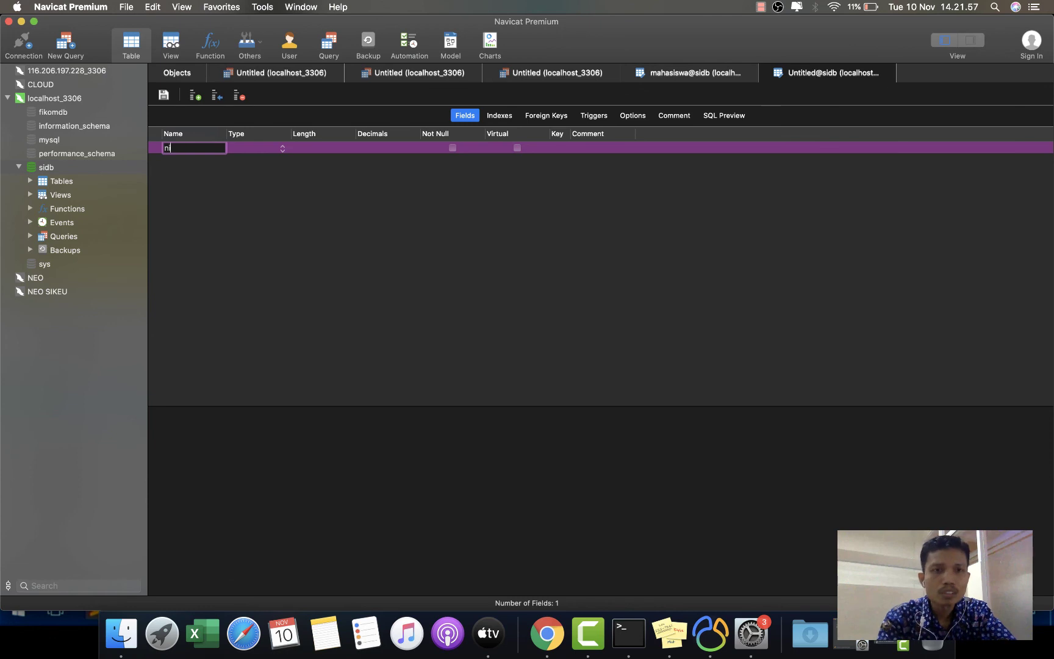
pyautogui.write('m')
pyautogui.press('Tab')
pyautogui.press('Tab')
pyautogui.write('1')
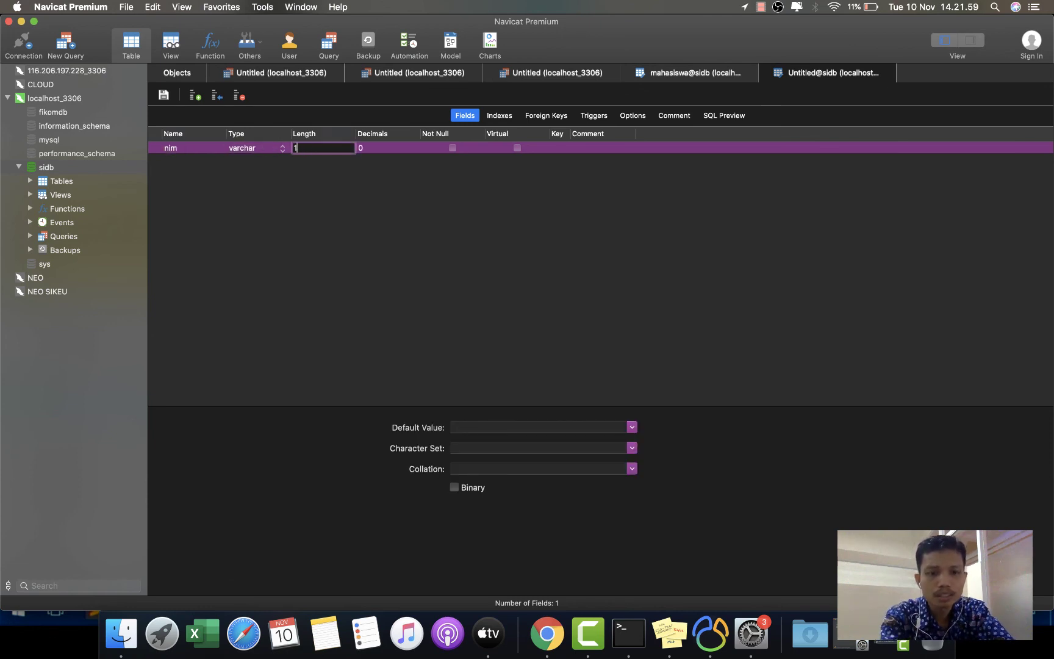
pyautogui.press('Return')
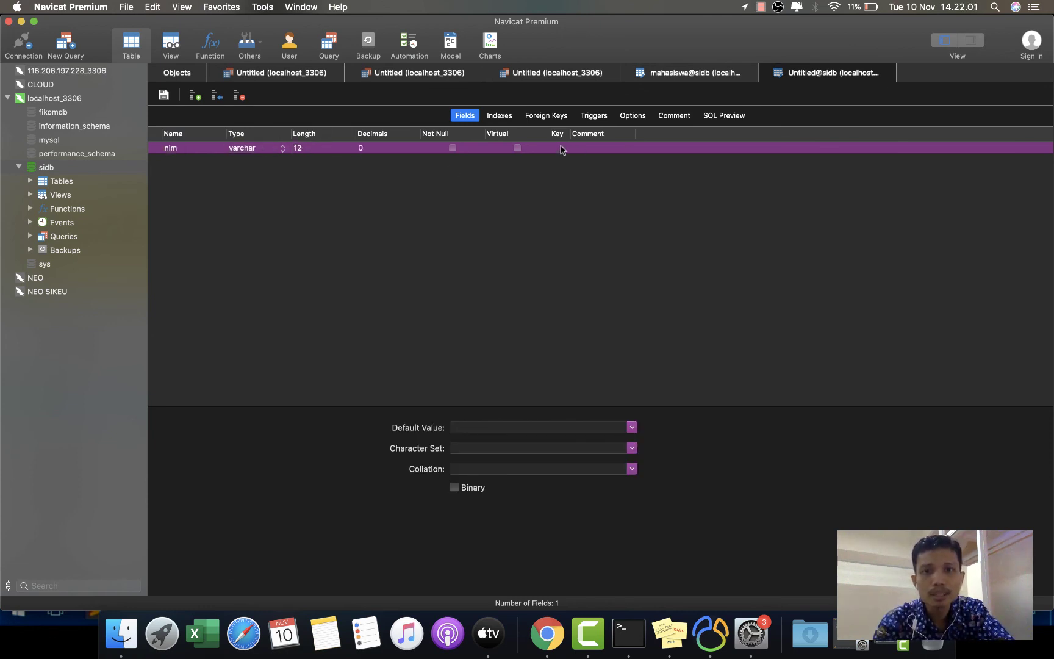
pyautogui.click(561, 148)
# - Add a nama field, save the table as mahasiswa, and switch to the slave machine
pyautogui.click(195, 96)
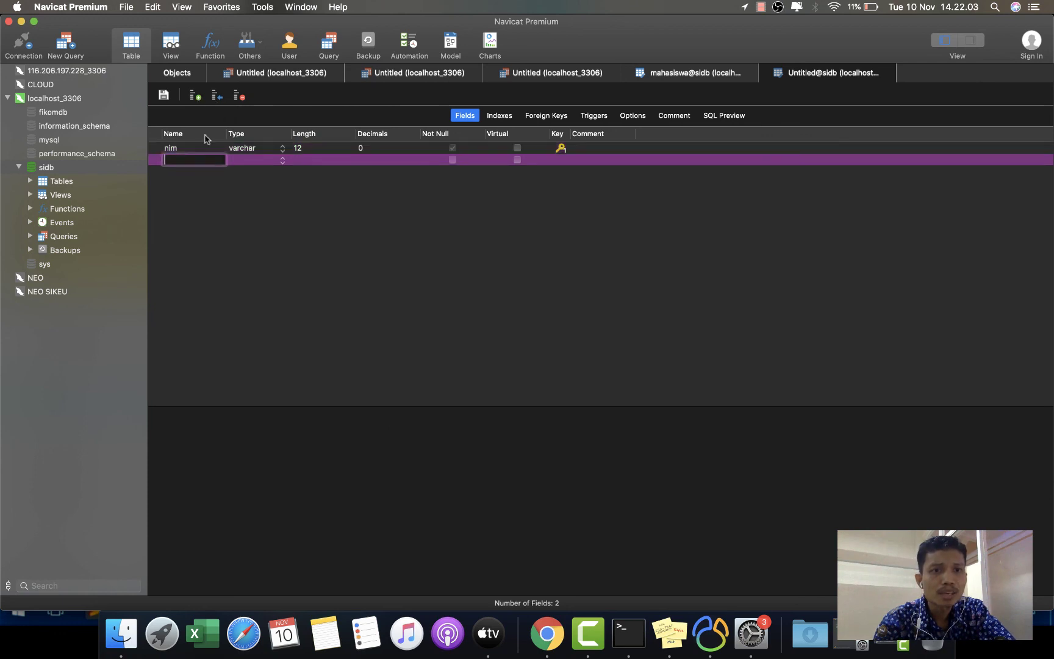
pyautogui.write('nama')
pyautogui.press('Tab')
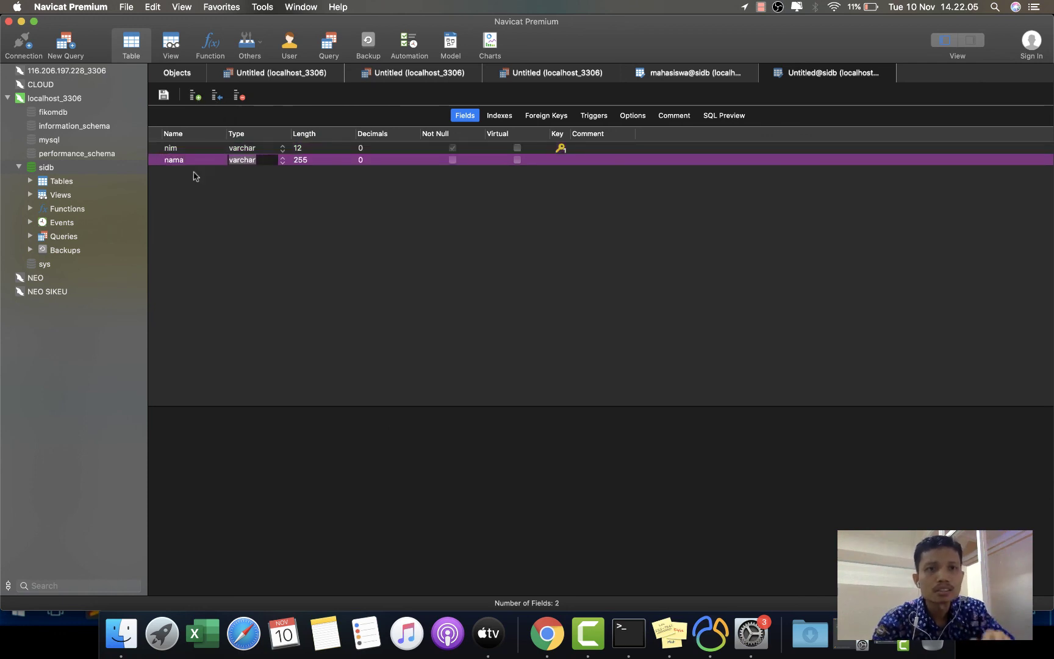
pyautogui.click(163, 95)
pyautogui.write('mahasiswa')
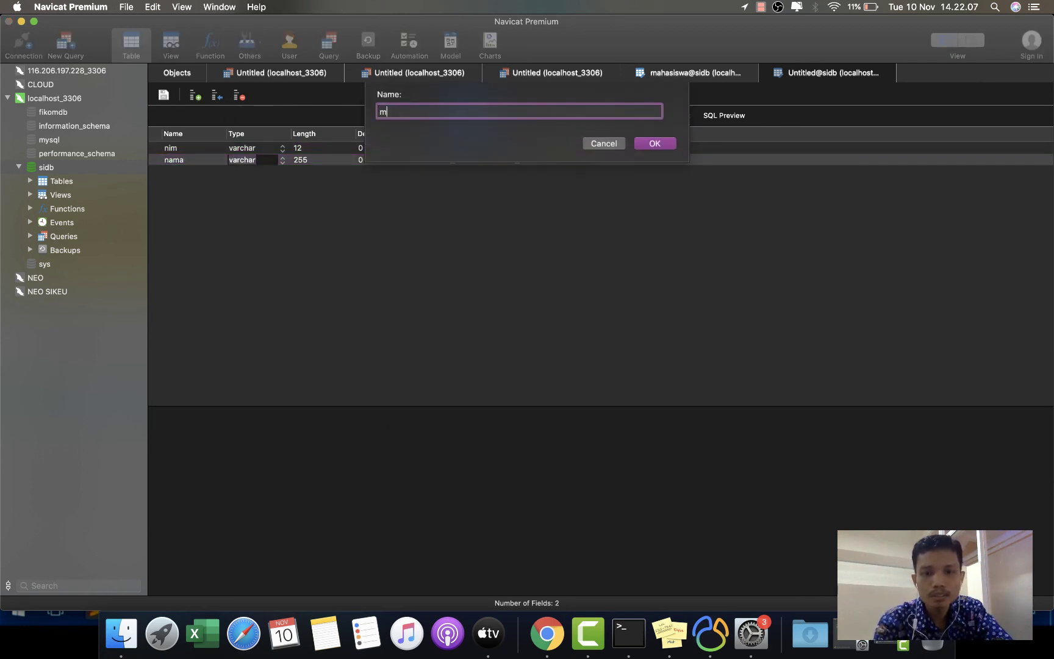
pyautogui.click(667, 144)
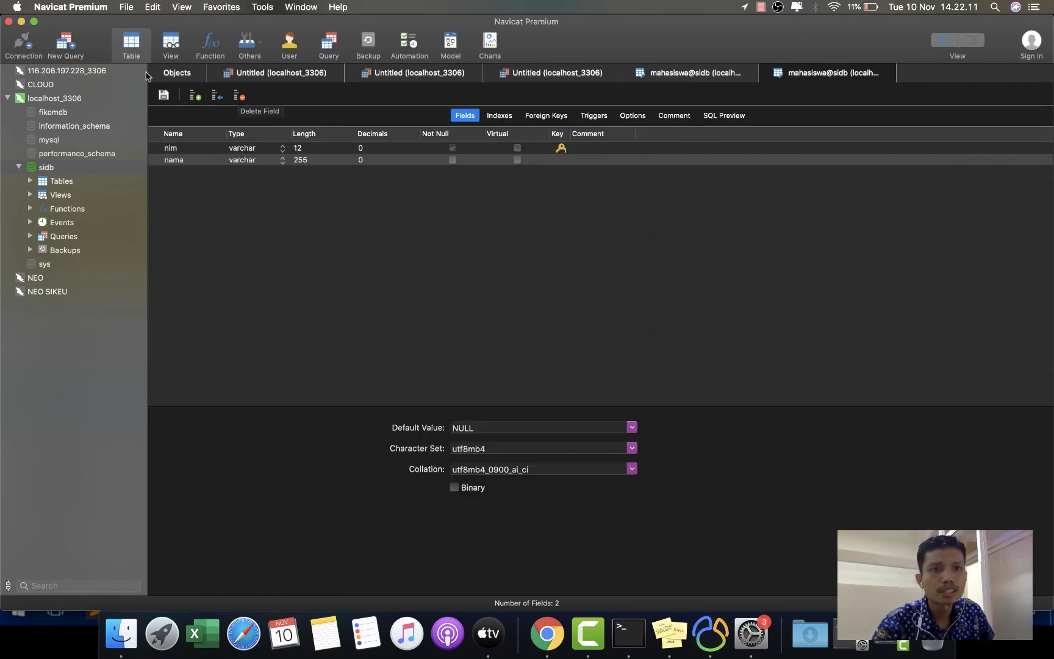
pyautogui.click(166, 75)
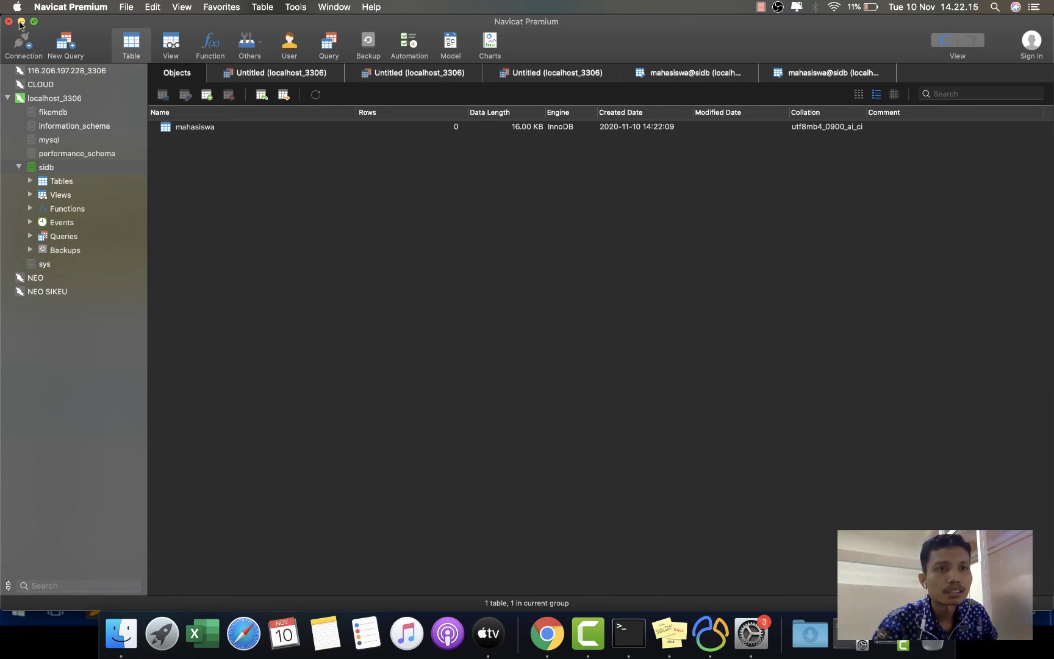
pyautogui.press('super+Tab')
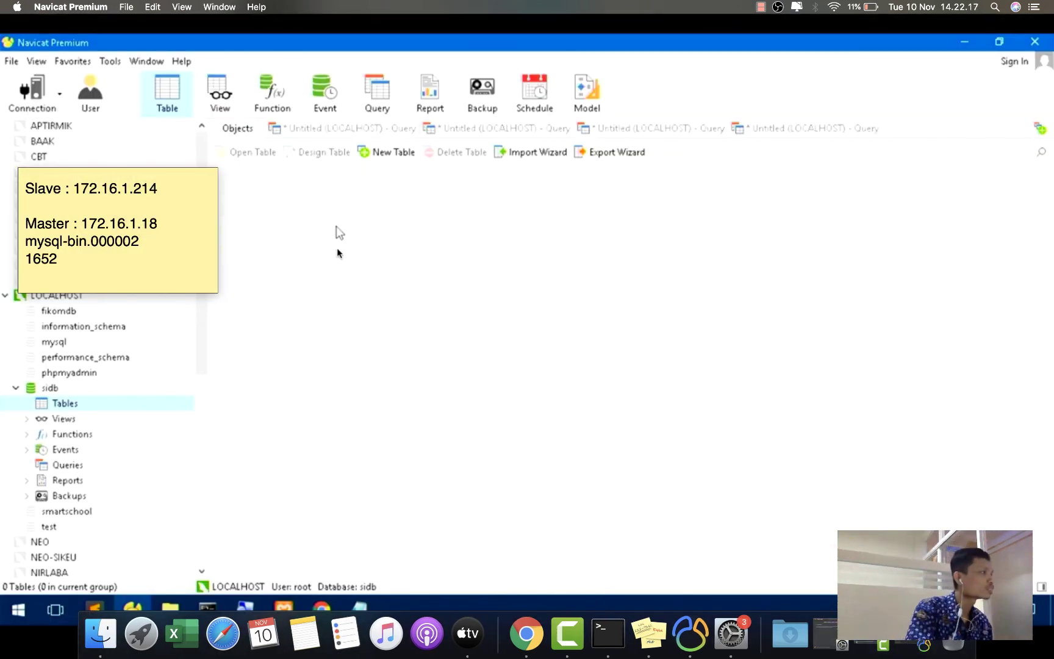
# - Refresh the slave's object list and check sidb's tables for the replicated table
pyautogui.rightClick(275, 217)
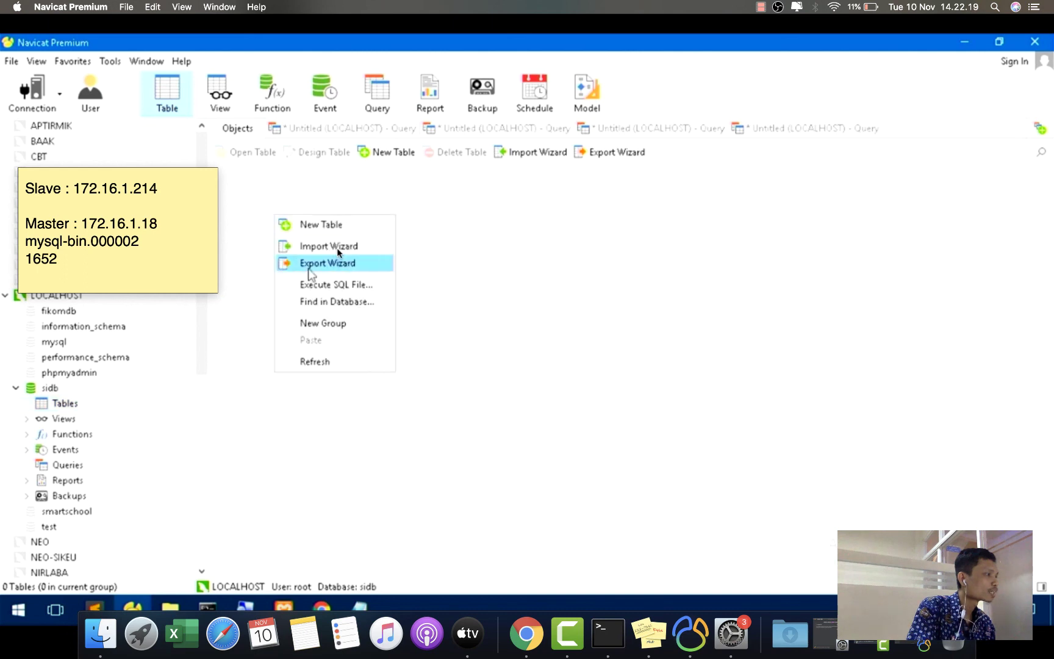
pyautogui.click(347, 366)
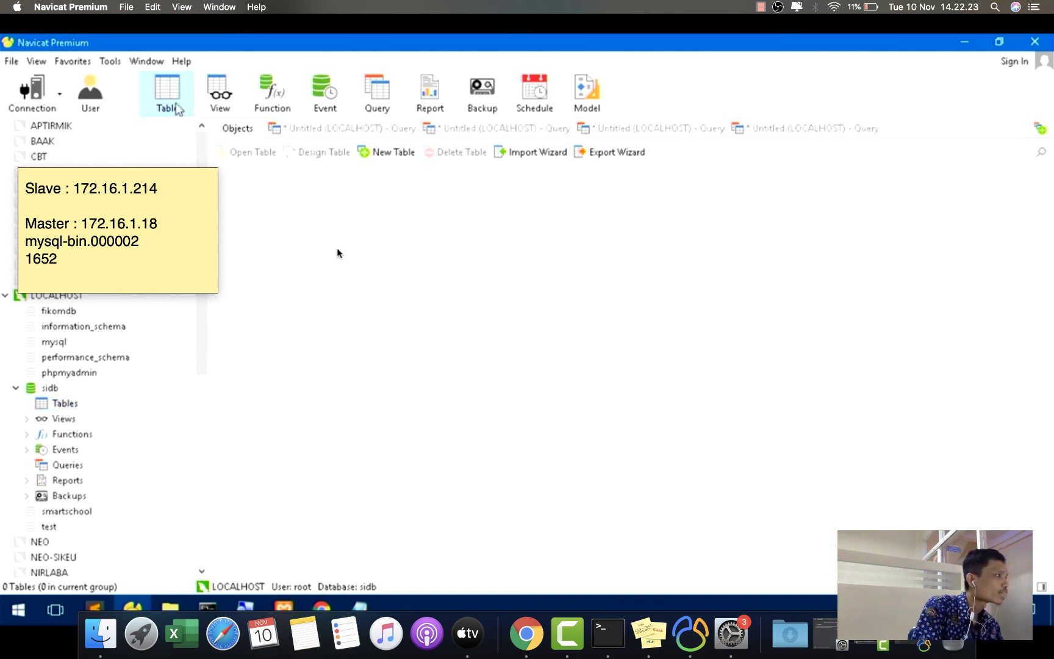
pyautogui.click(67, 404)
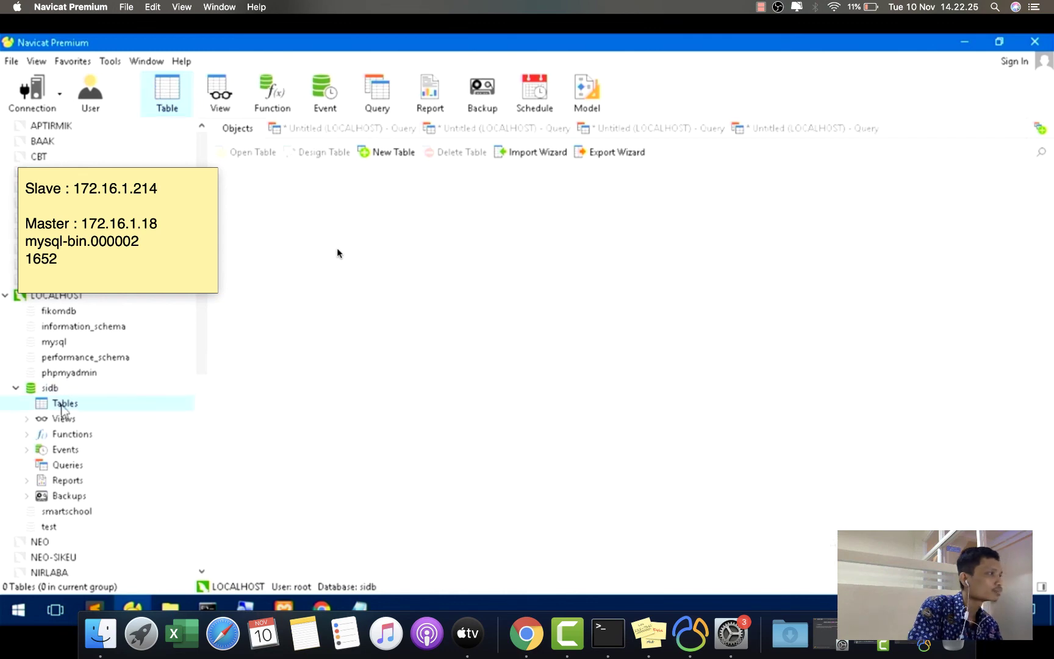
# - Run the show slave status query on the slave
pyautogui.click(337, 129)
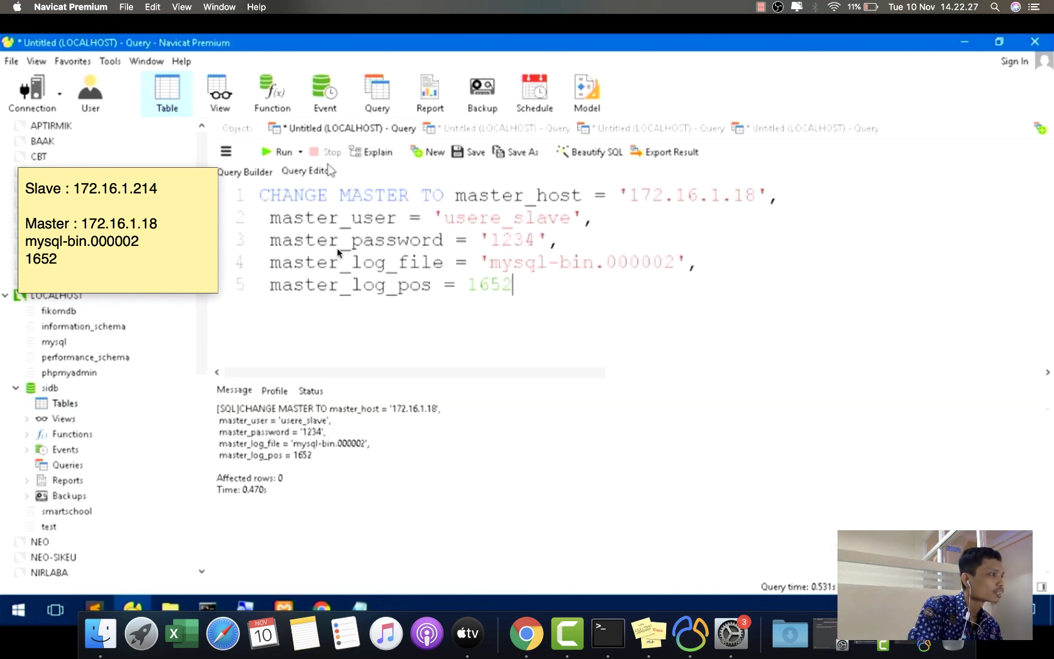
pyautogui.click(469, 131)
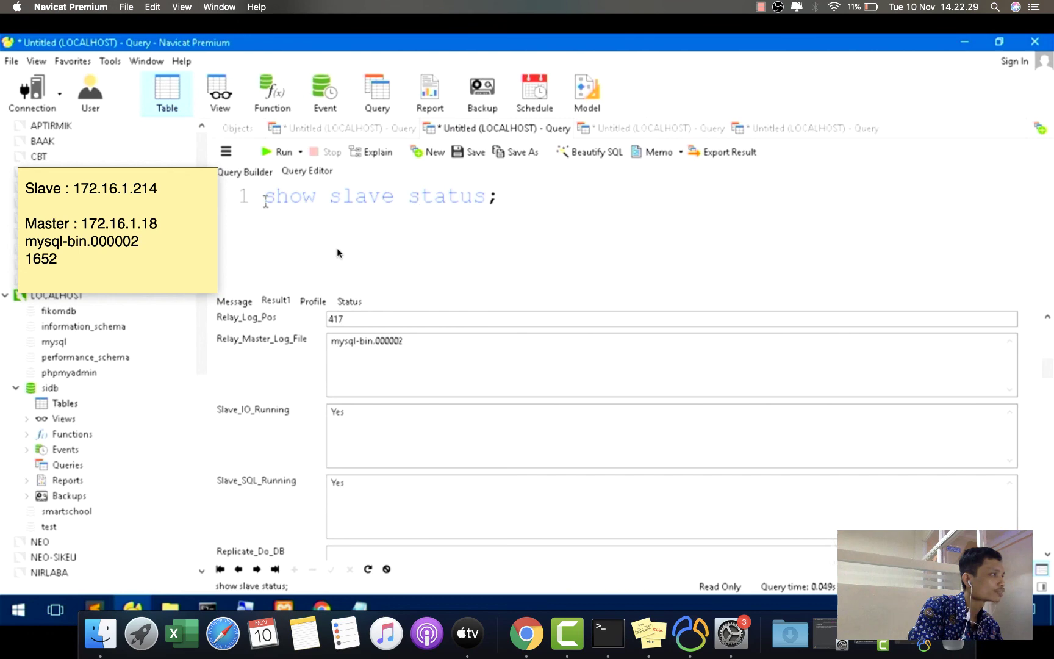
pyautogui.click(276, 152)
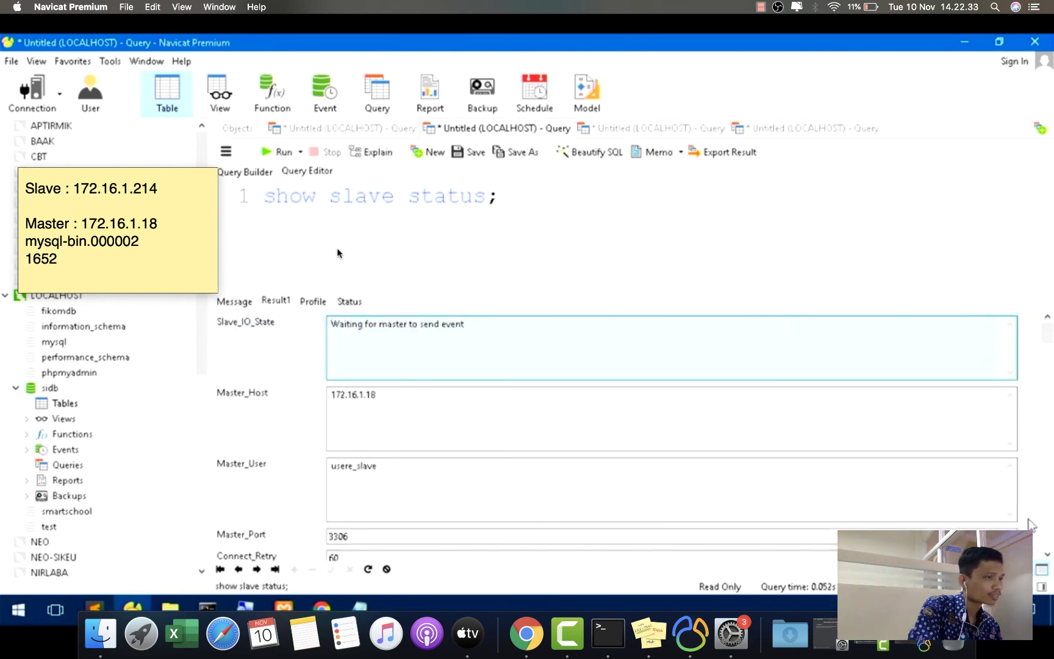
# - View the slave status as a grid and expand Last_Error, showing error 22 for character set '#255'
pyautogui.scroll(-3, 1046, 556)
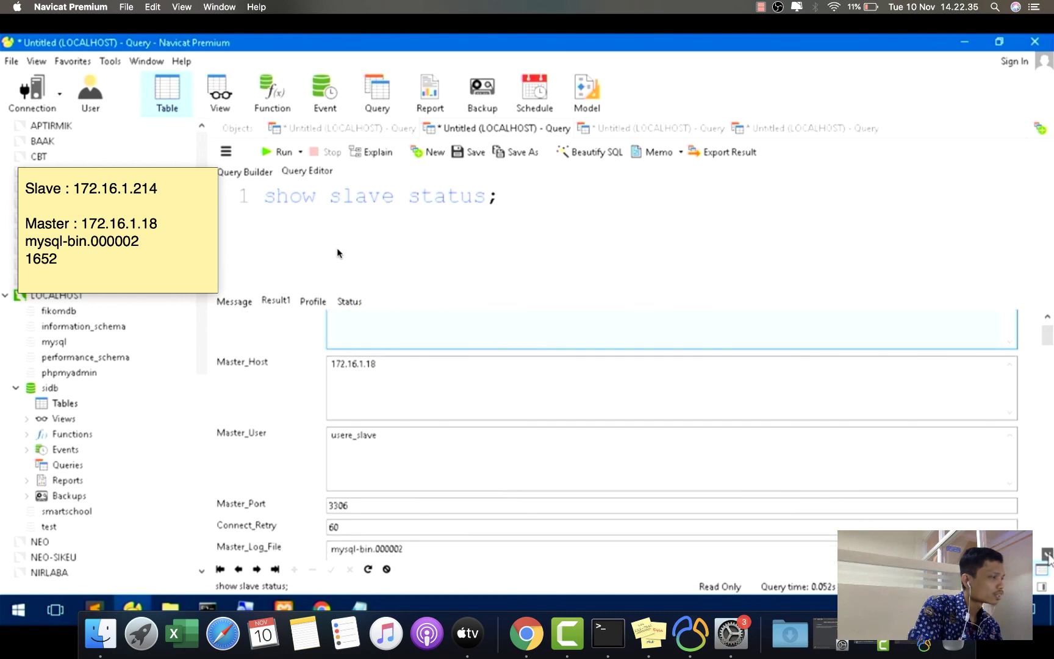
pyautogui.scroll(-5, 1046, 555)
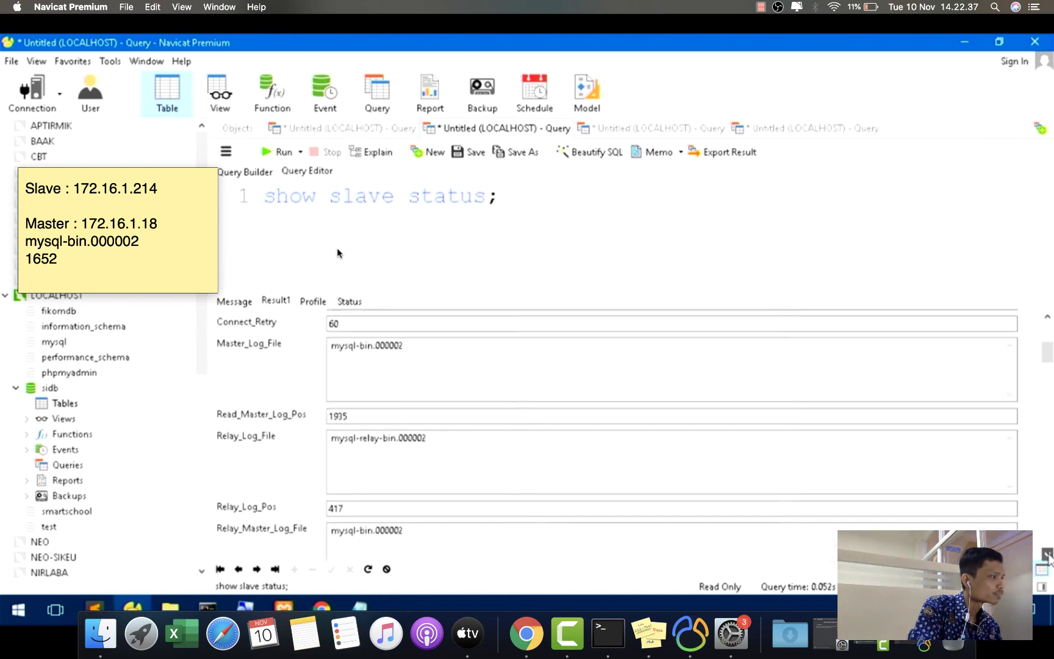
pyautogui.scroll(-5, 1047, 555)
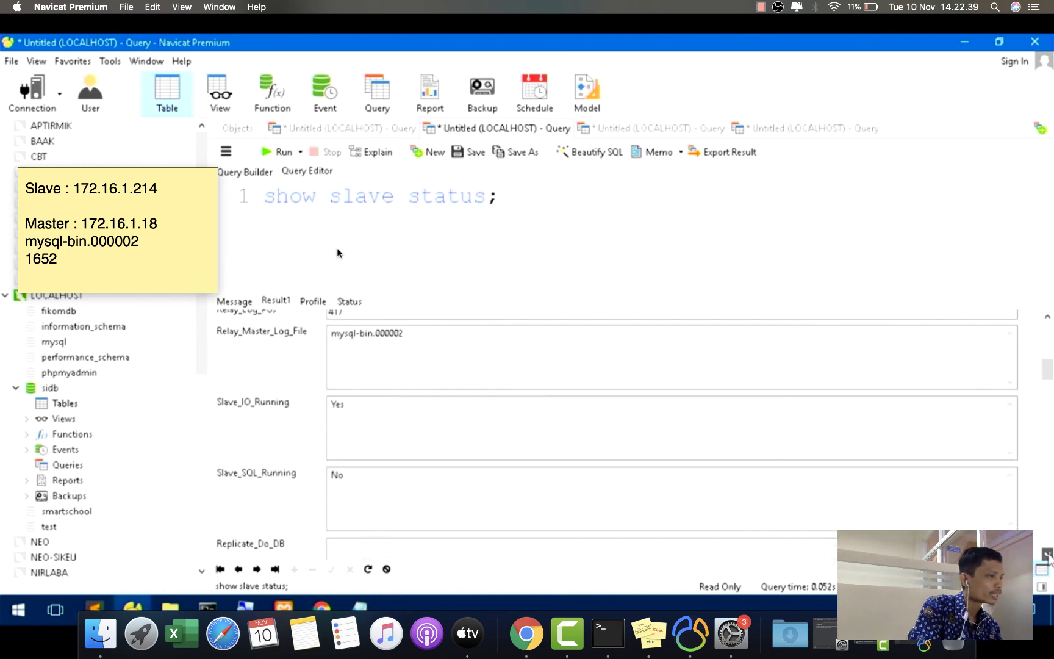
pyautogui.scroll(-1, 1048, 555)
pyautogui.click(1026, 569)
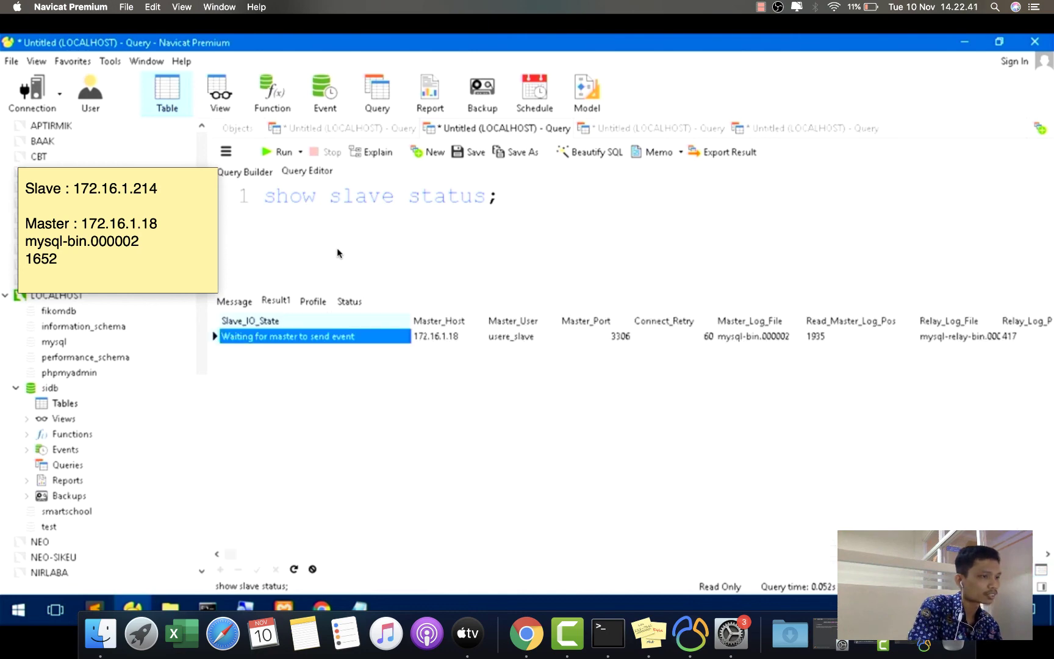
pyautogui.hscroll(10, 1047, 555)
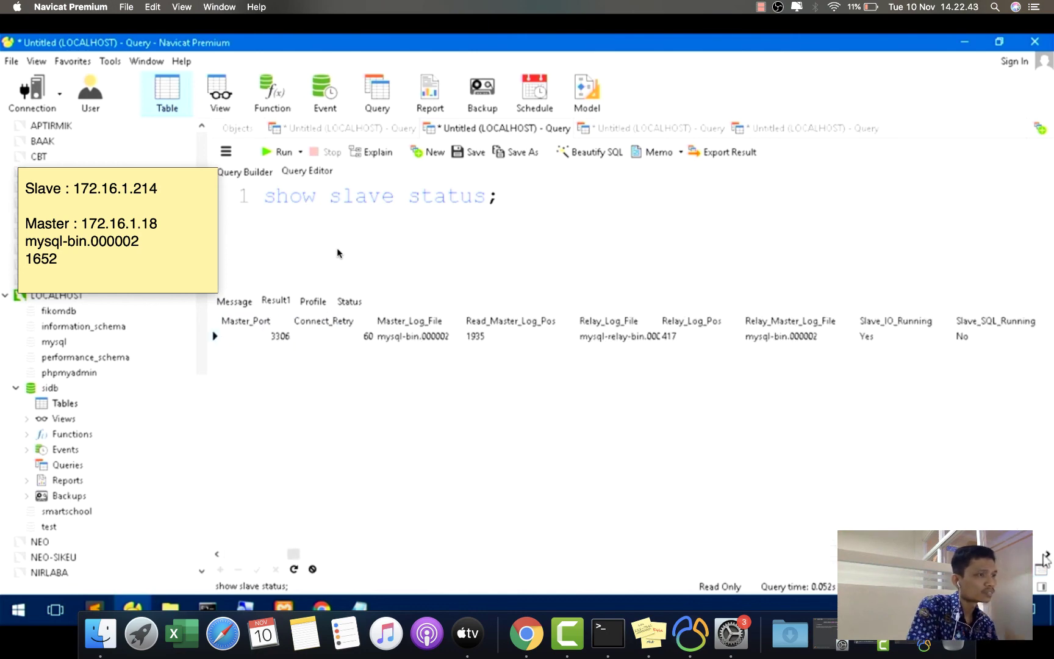
pyautogui.hscroll(2, 1046, 556)
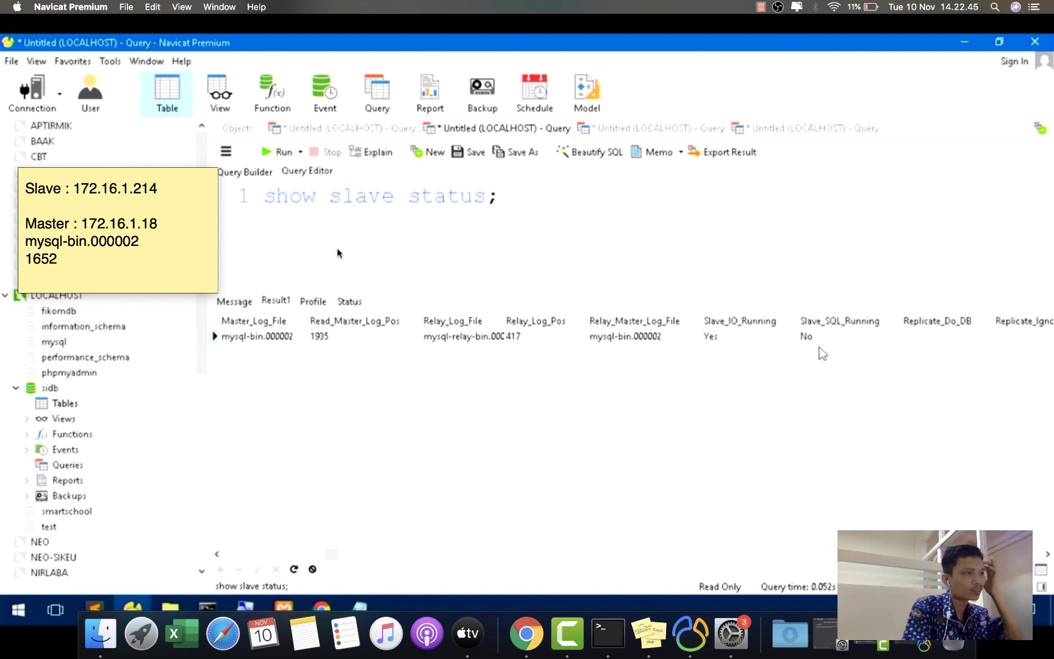
pyautogui.hscroll(3, 1045, 557)
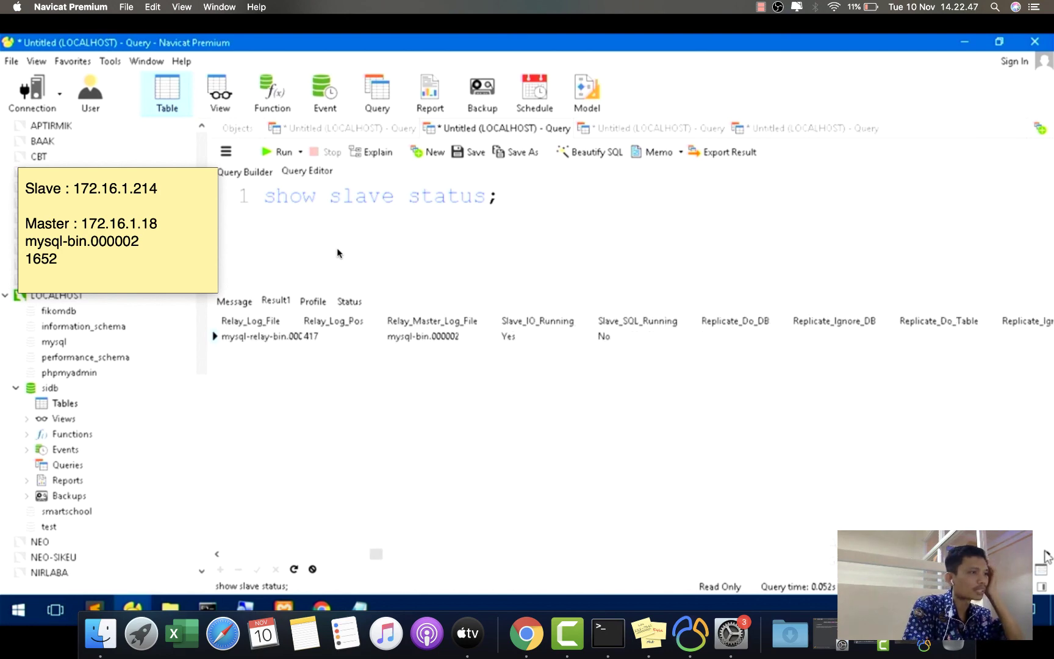
pyautogui.hscroll(4, 1045, 557)
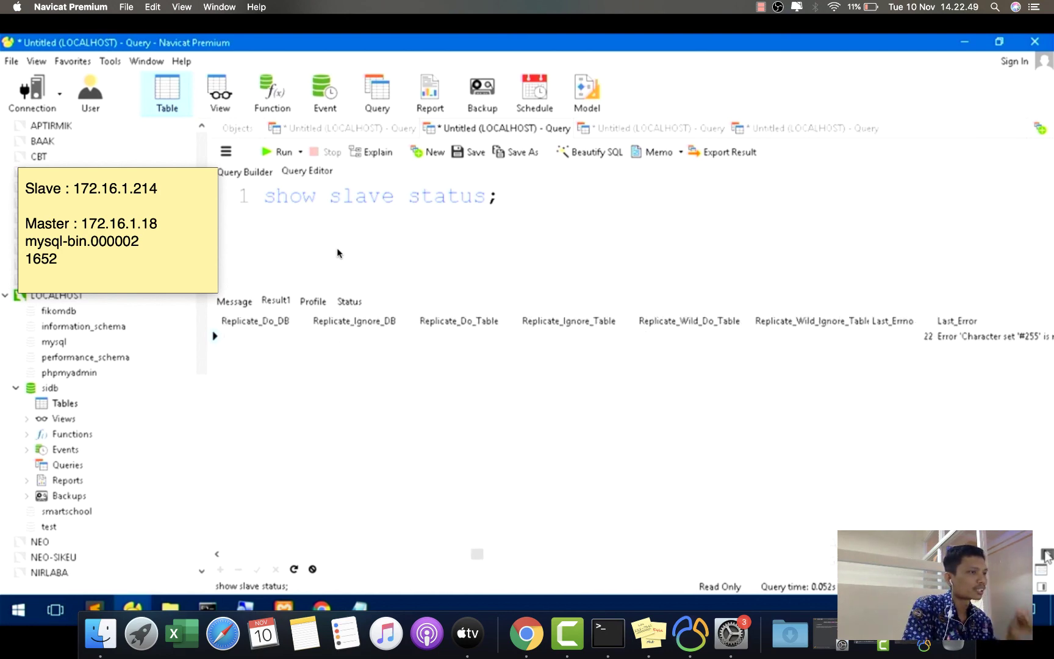
pyautogui.hscroll(3, 1045, 556)
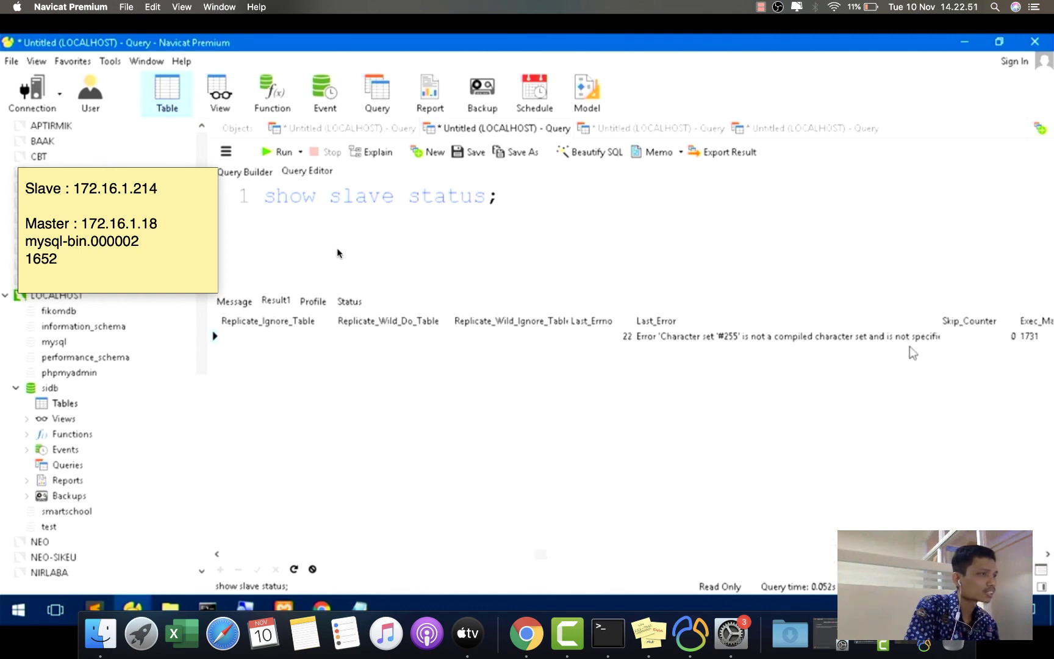
pyautogui.doubleClick(873, 335)
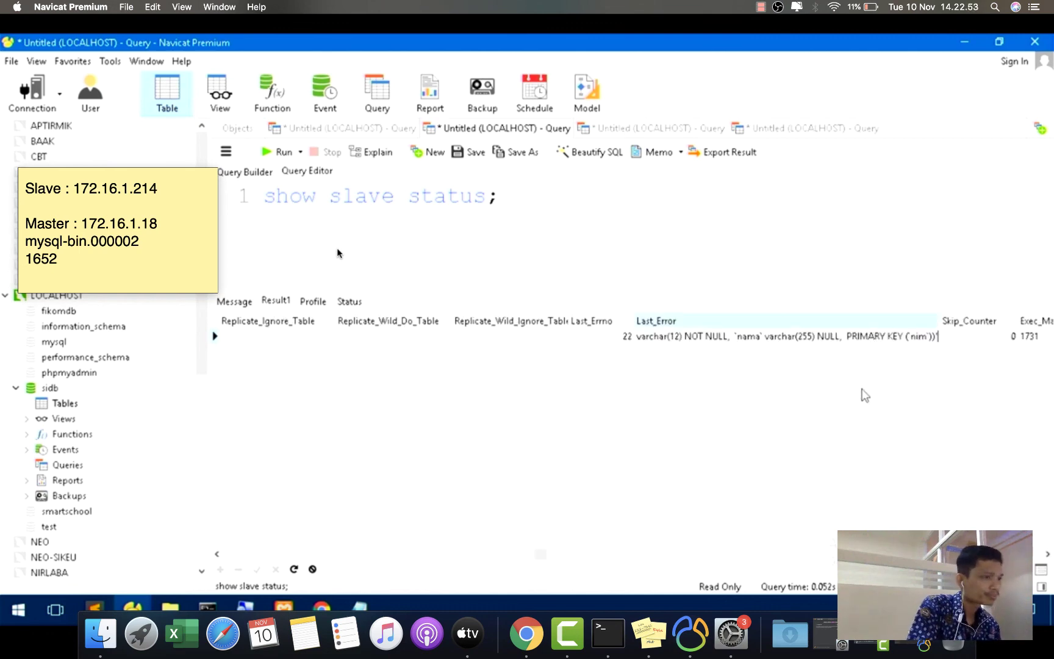
# - Return to form view and find Last_Error about the failed CREATE TABLE sidb.mahasiswa
pyautogui.click(1042, 570)
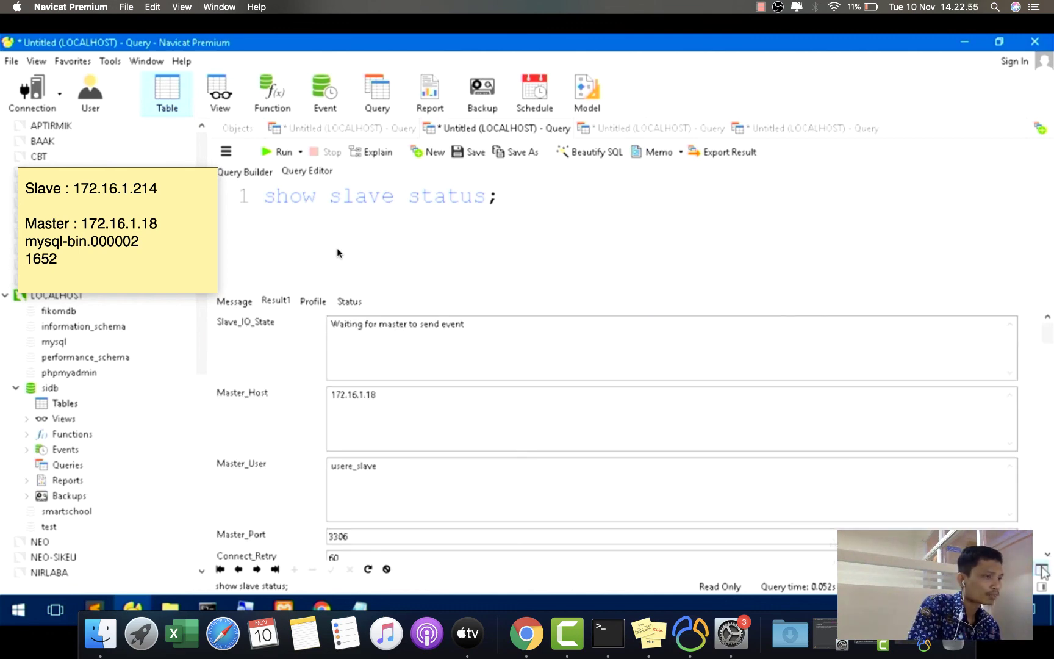
pyautogui.scroll(-10, 671, 427)
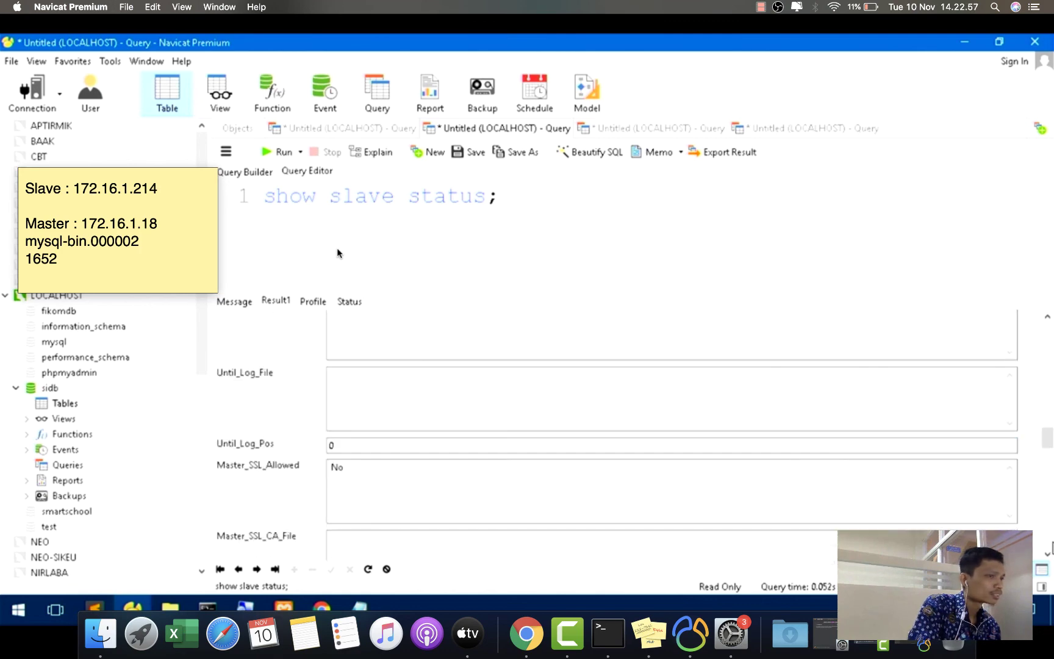
pyautogui.click(1046, 316)
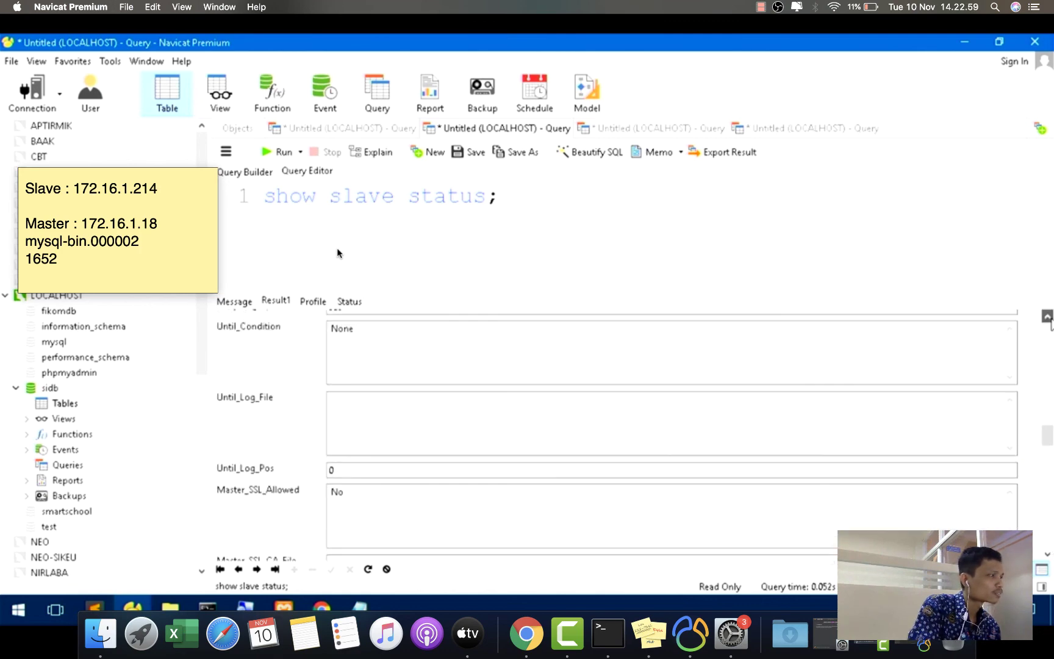
pyautogui.scroll(3, 1047, 316)
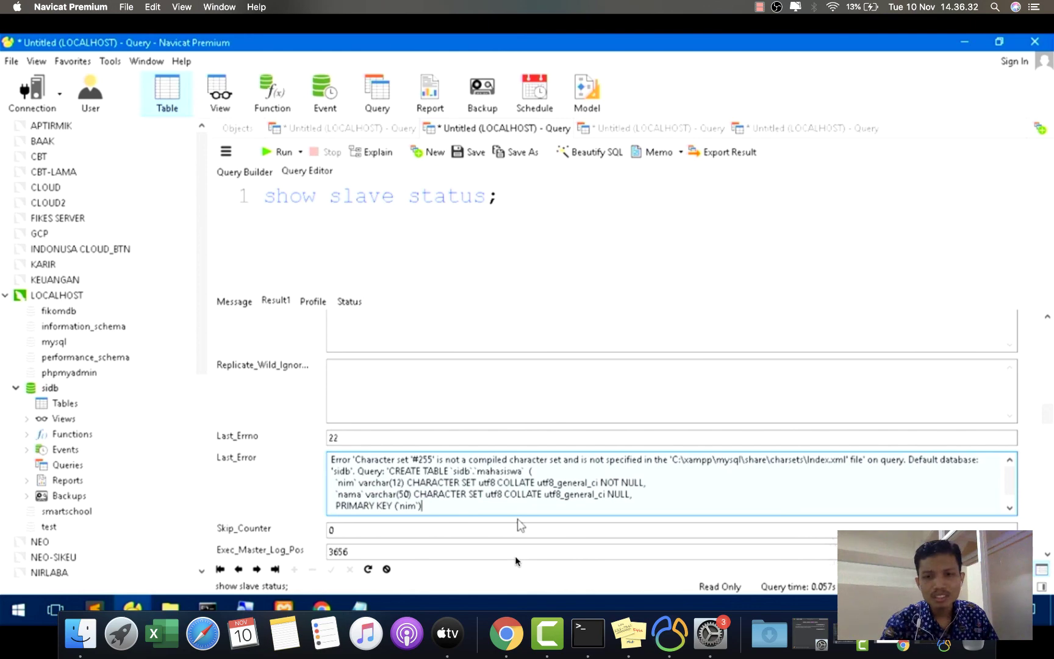
# - Bring the replication tutorial PDF forward in Chrome, scrolled to the '6. Pengujian' testing page
pyautogui.click(514, 633)
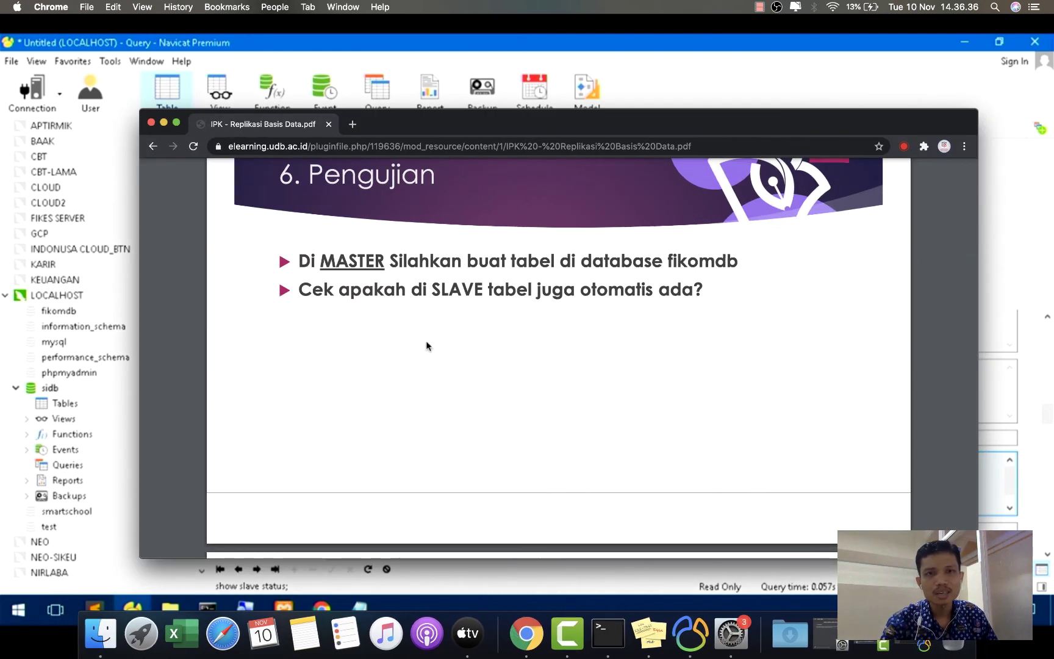
pyautogui.scroll(3, 426, 340)
pyautogui.scroll(4, 427, 344)
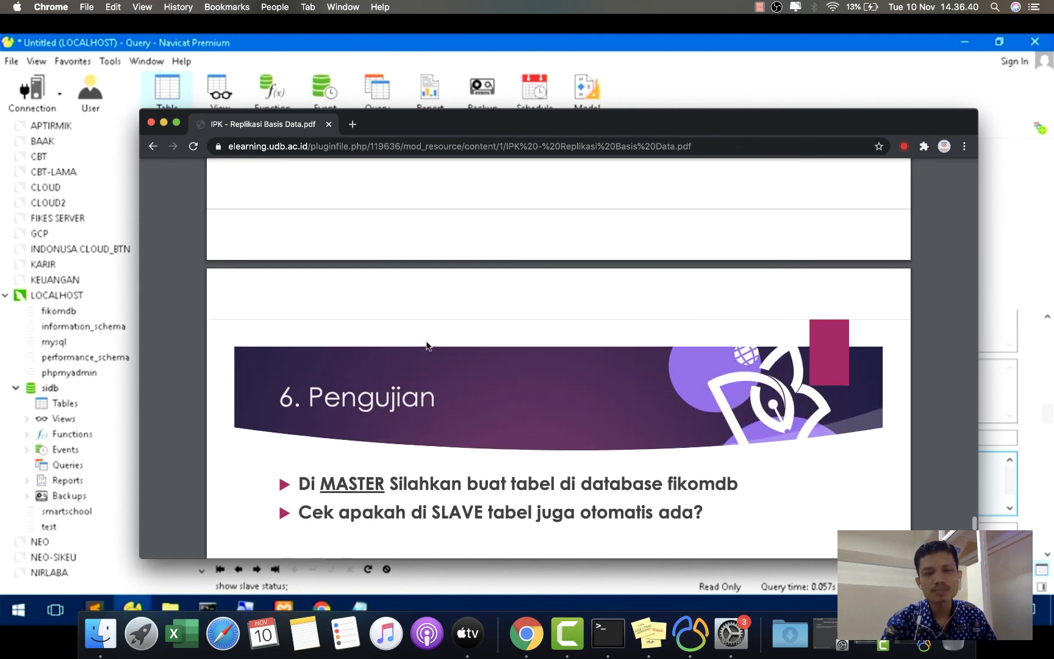
pyautogui.scroll(4, 427, 345)
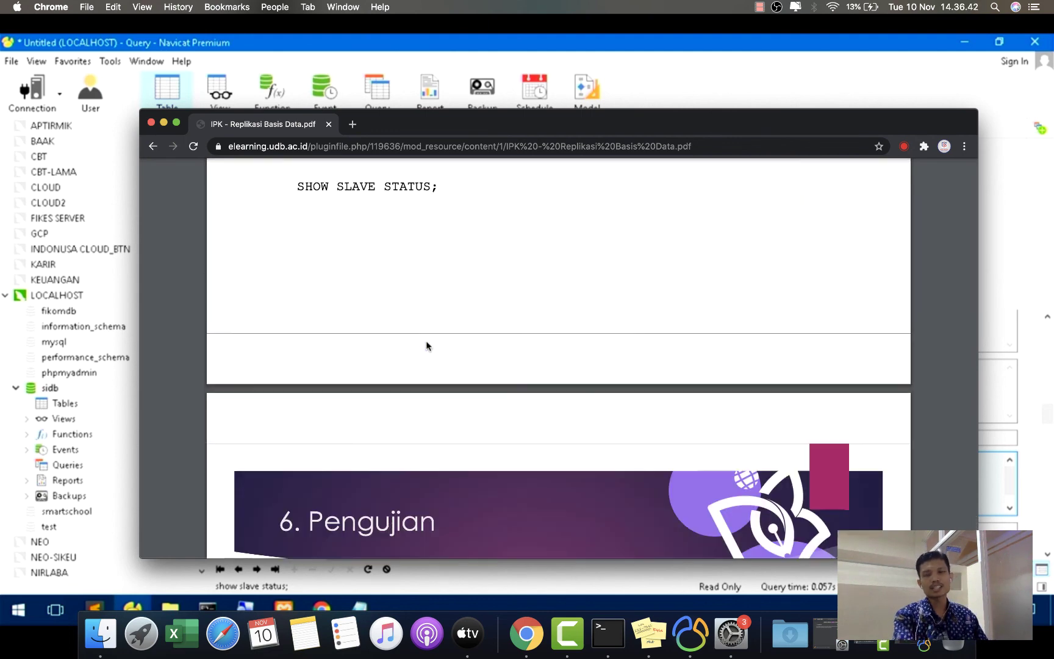
pyautogui.scroll(-3, 426, 342)
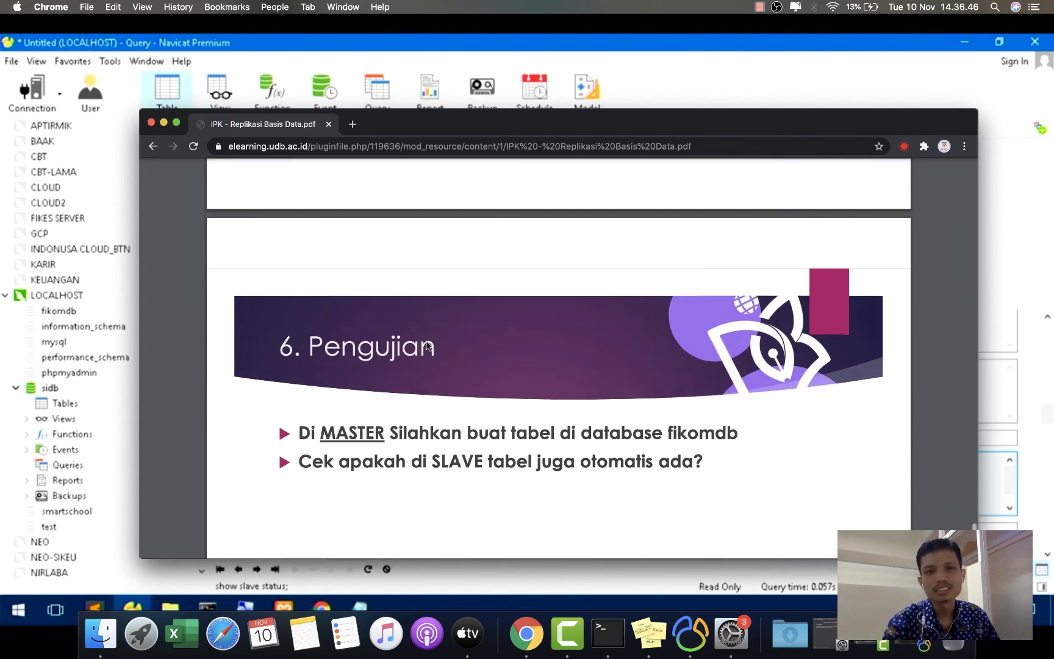
pyautogui.scroll(-4, 427, 345)
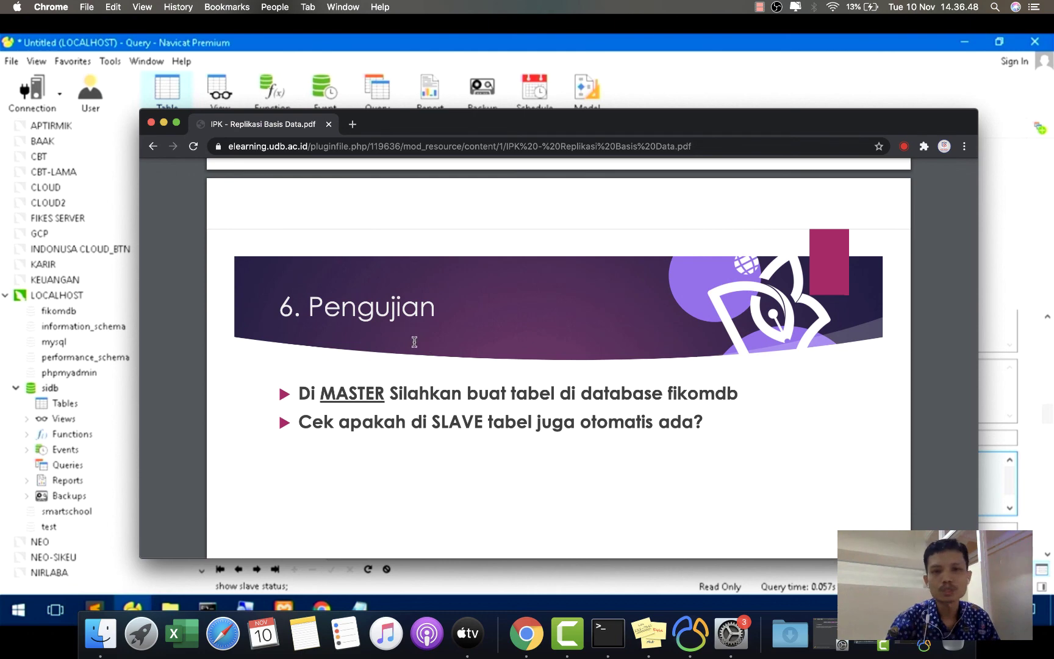